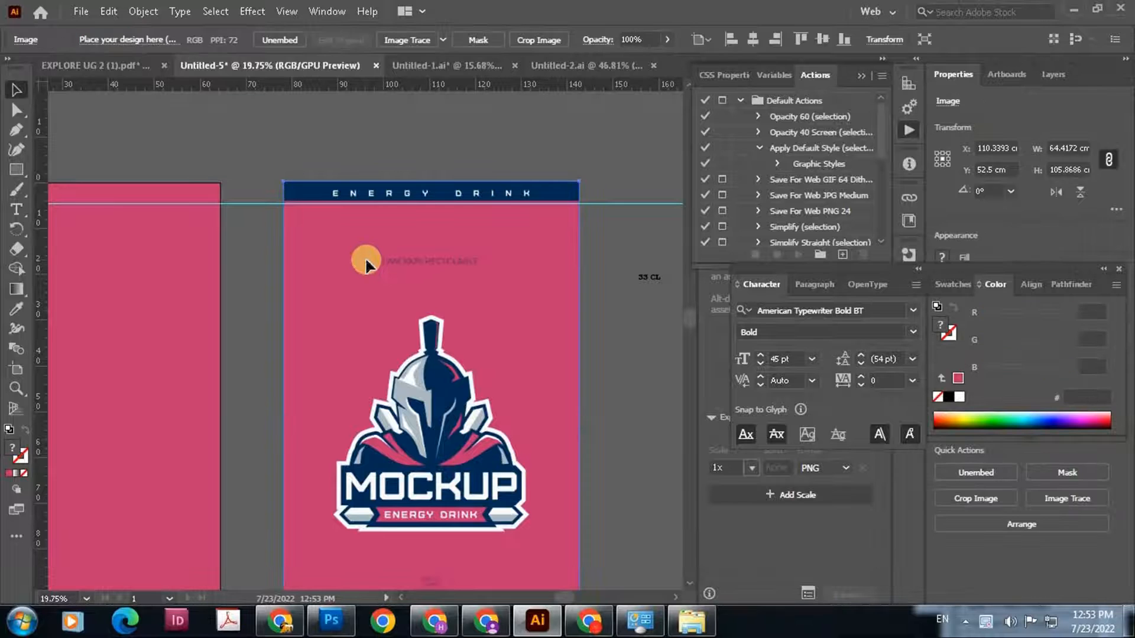
Draw a pink-filled rectangle about 64.42 cm by 4.85 cm covering the navy header band
{"action": "left_click", "coordinate": [253, 208]}
{"action": "scroll", "coordinate": [332, 283], "scroll_direction": "up", "scroll_amount": 2}
{"action": "left_click", "coordinate": [16, 169]}
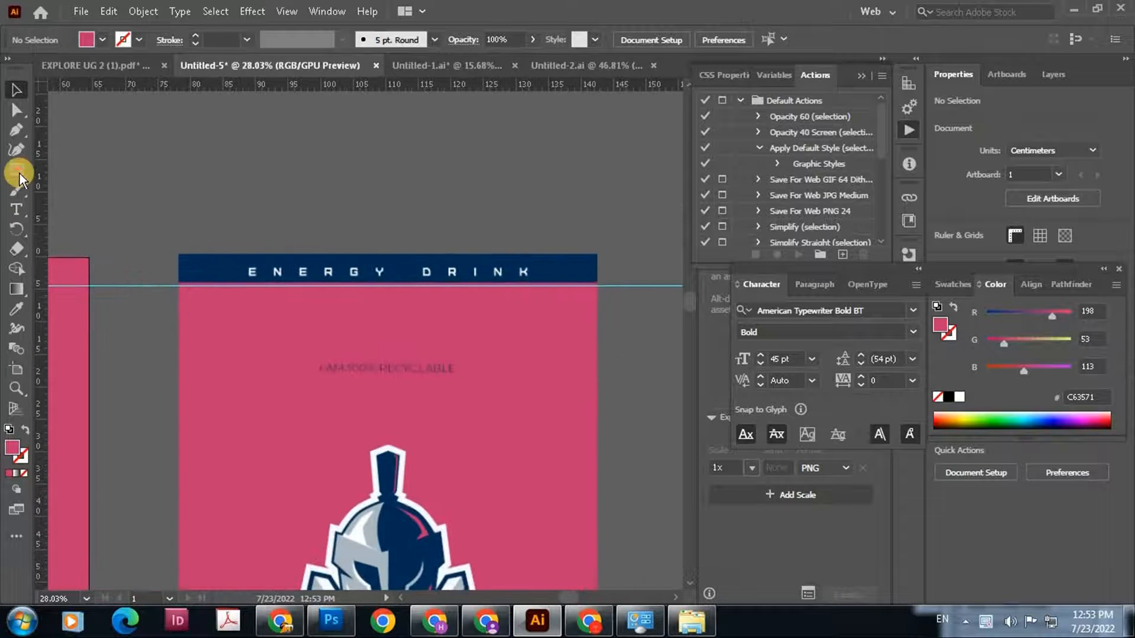
{"action": "left_click_drag", "start_coordinate": [340, 276], "coordinate": [598, 286]}
{"action": "left_click_drag", "start_coordinate": [365, 308], "coordinate": [405, 325]}
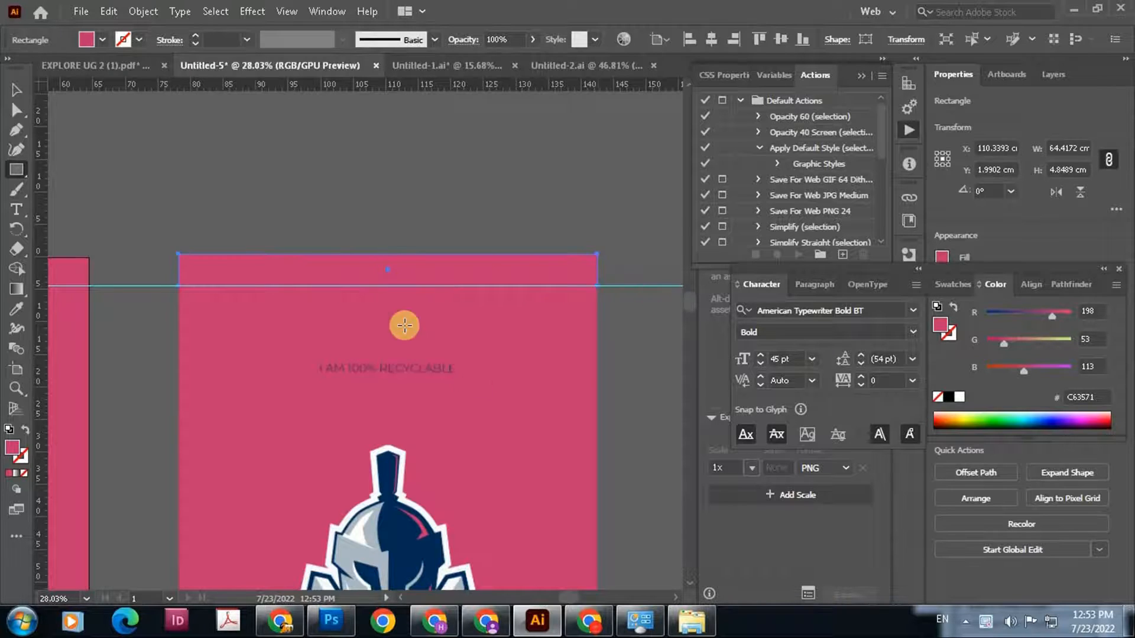
Swap the header rectangle's fill and stroke, leaving it with a pink outline and no fill
{"action": "left_click", "coordinate": [18, 90]}
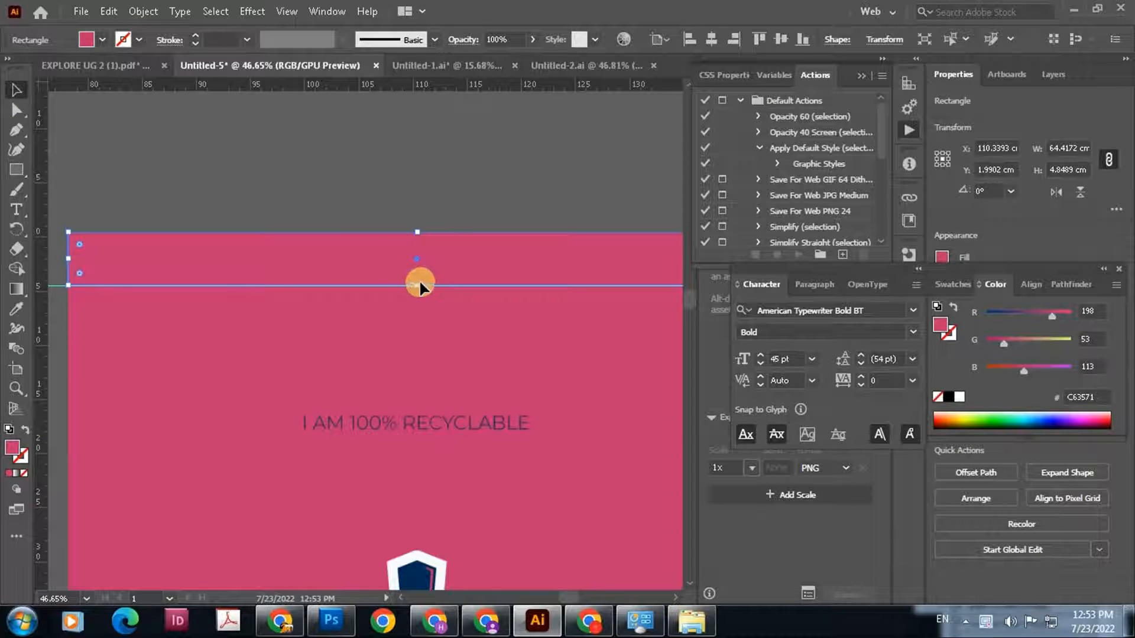
{"action": "key", "text": "shift+x"}
{"action": "left_click_drag", "start_coordinate": [416, 281], "coordinate": [419, 283]}
{"action": "left_click", "coordinate": [337, 177]}
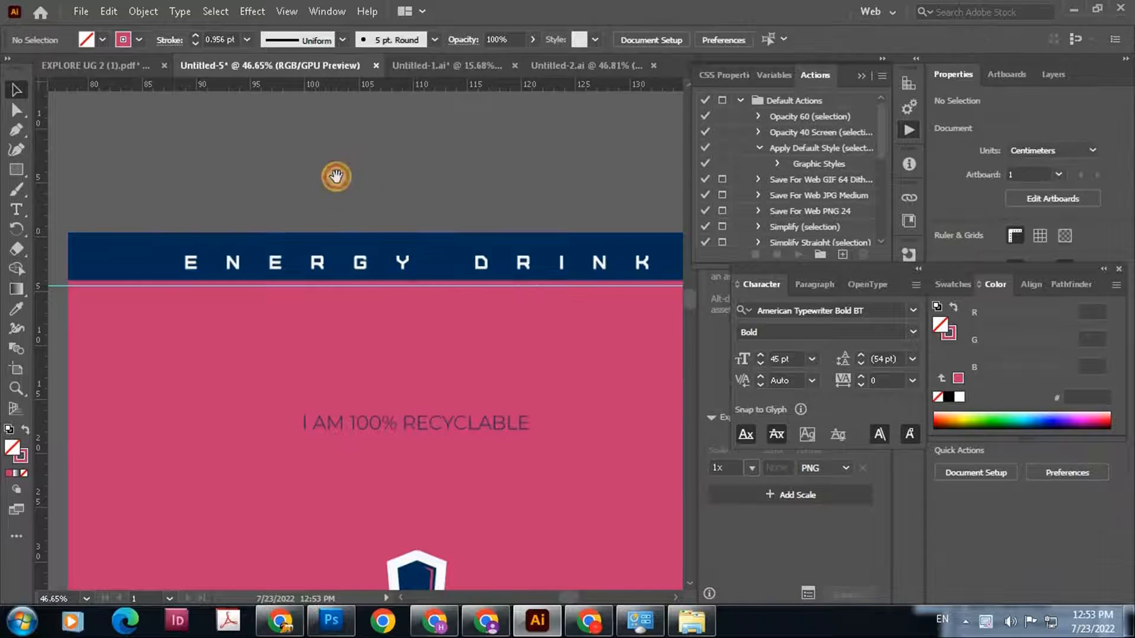
Add a point text reading "ENERGY DRINK" on the empty canvas above the header band
{"action": "scroll", "coordinate": [392, 215], "scroll_direction": "down", "scroll_amount": 2}
{"action": "left_click", "coordinate": [16, 209]}
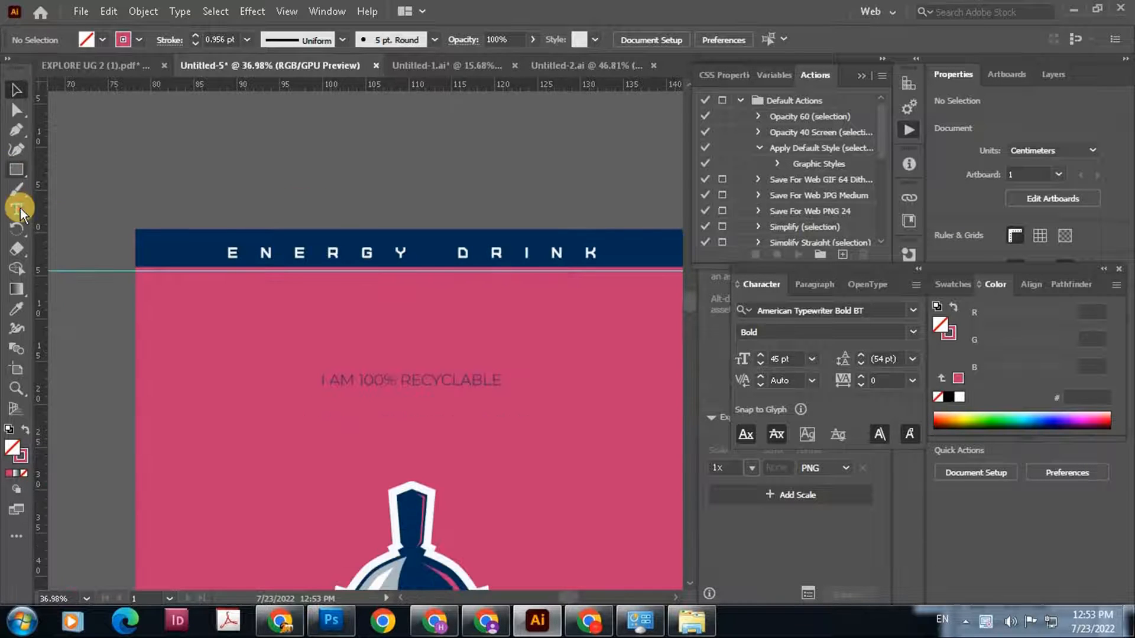
{"action": "left_click", "coordinate": [265, 193]}
{"action": "key", "text": "BackSpace"}
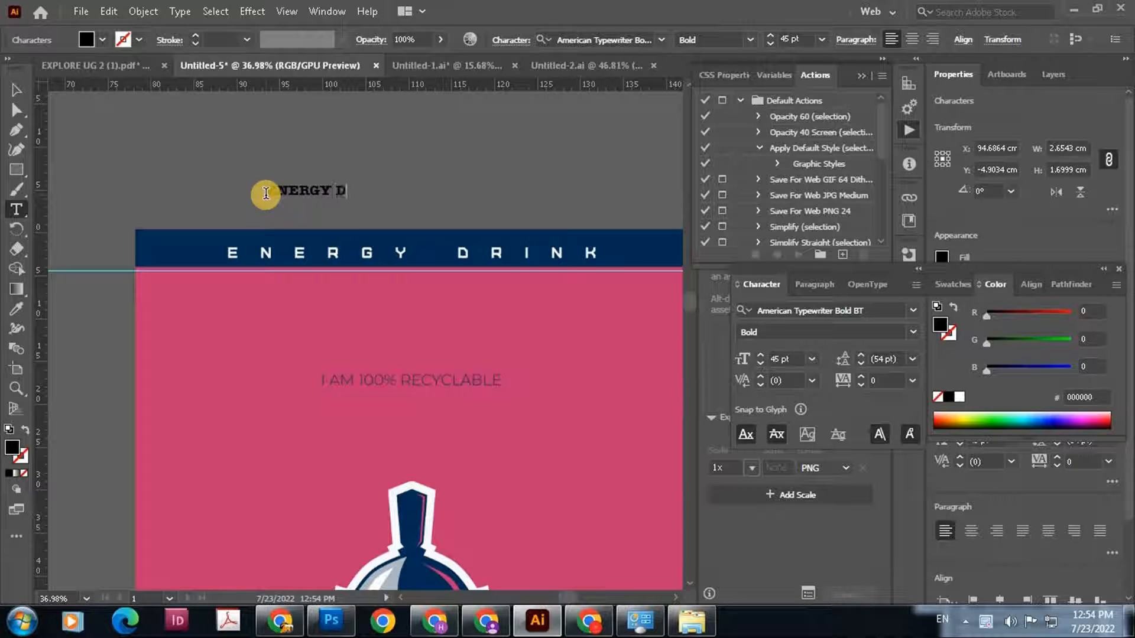
{"action": "type", "text": "K"}
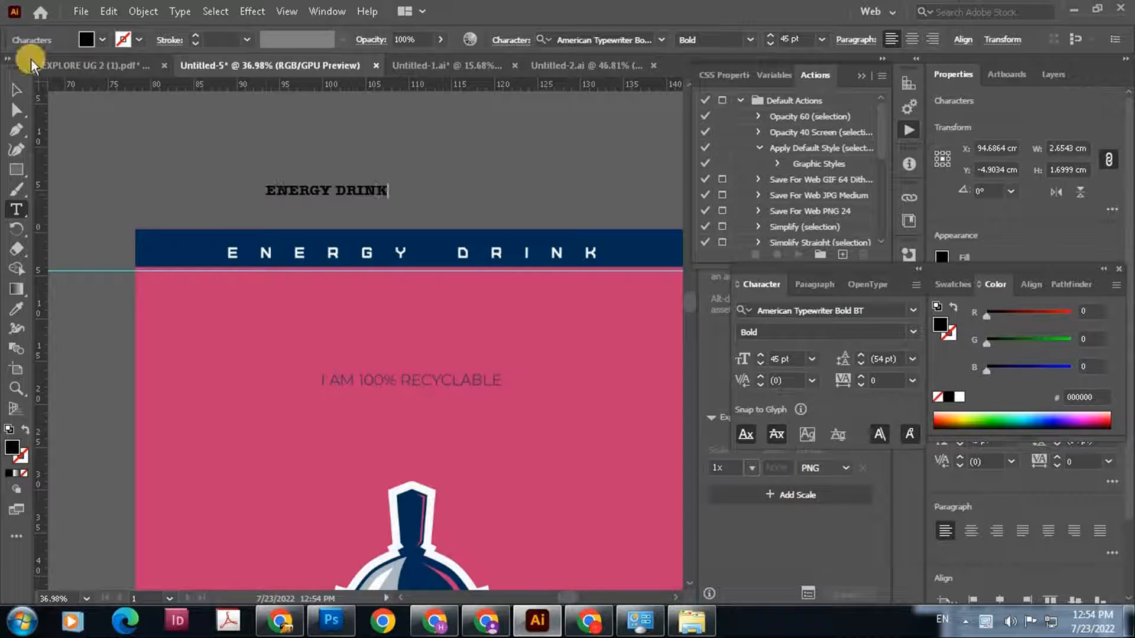
Shift the new text sideways above the header band and widen the gap between "ENERGY" and "DRINK"
{"action": "left_click", "coordinate": [15, 90]}
{"action": "left_click_drag", "start_coordinate": [244, 172], "coordinate": [235, 141]}
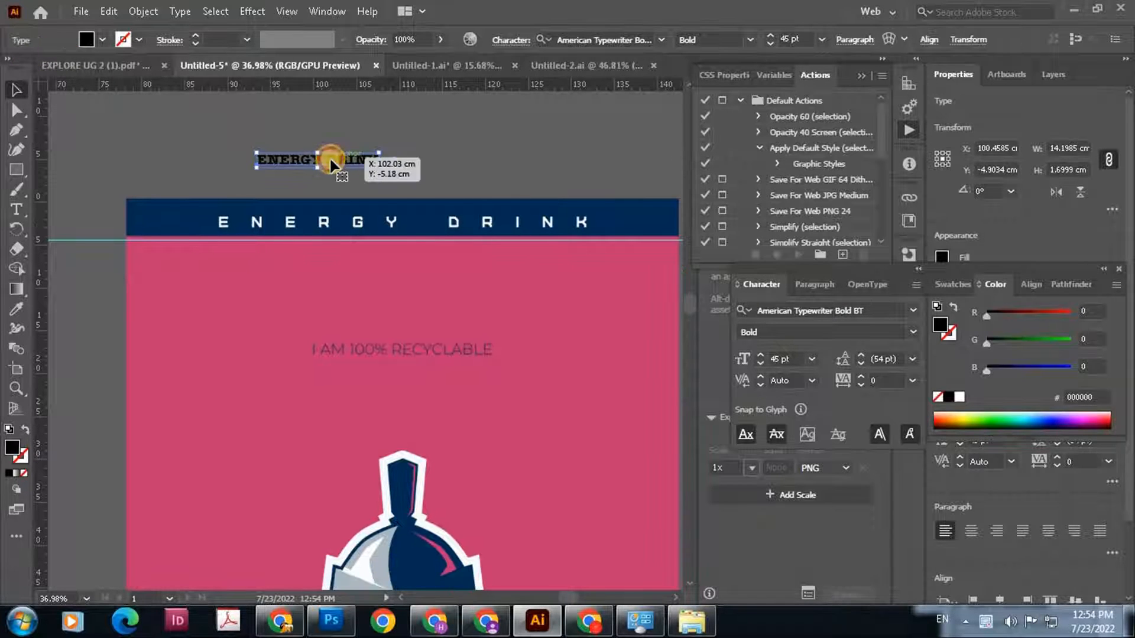
{"action": "left_click_drag", "start_coordinate": [332, 161], "coordinate": [443, 176]}
{"action": "double_click", "coordinate": [471, 172]}
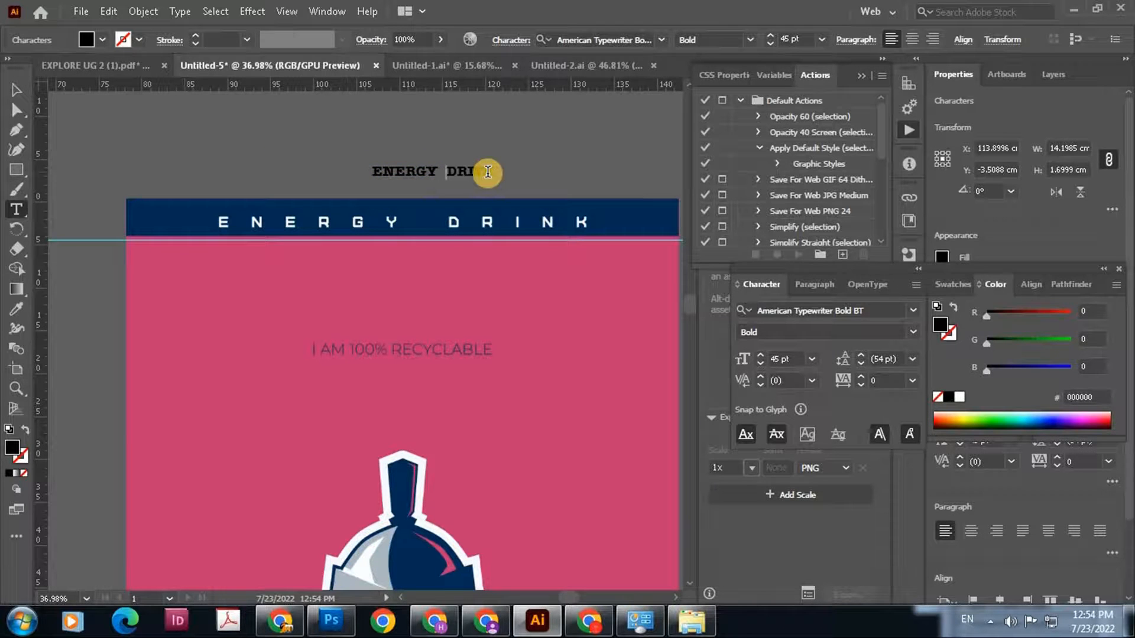
{"action": "left_click", "coordinate": [16, 90]}
Move the text over the start of the header lettering and set its font to Arial Bold
{"action": "left_click", "coordinate": [436, 172]}
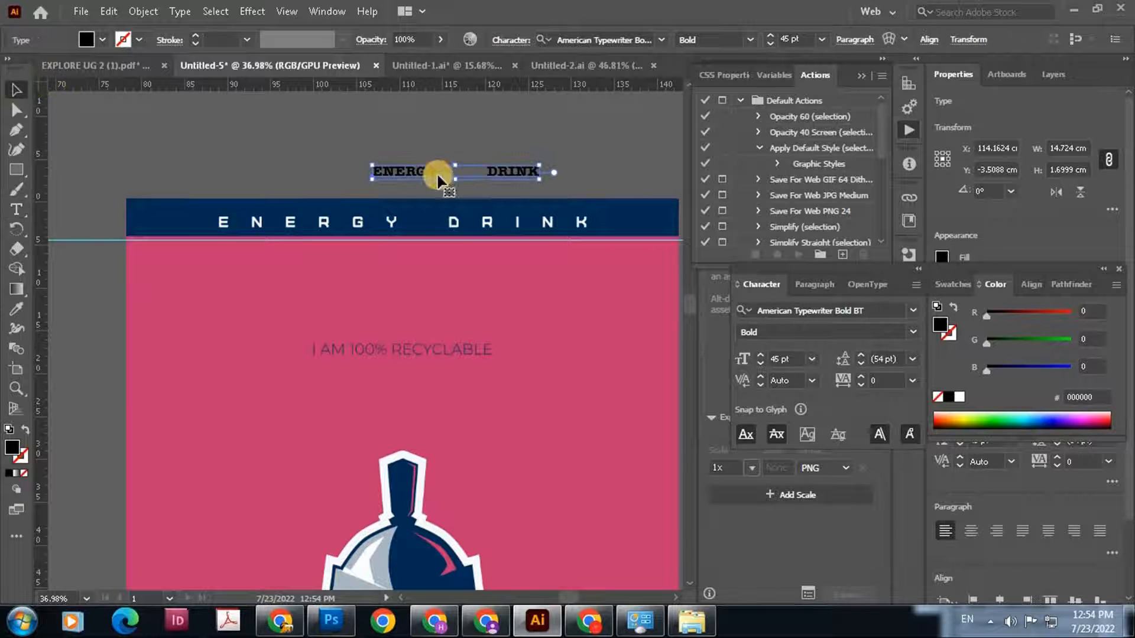
{"action": "left_click_drag", "start_coordinate": [268, 242], "coordinate": [279, 223]}
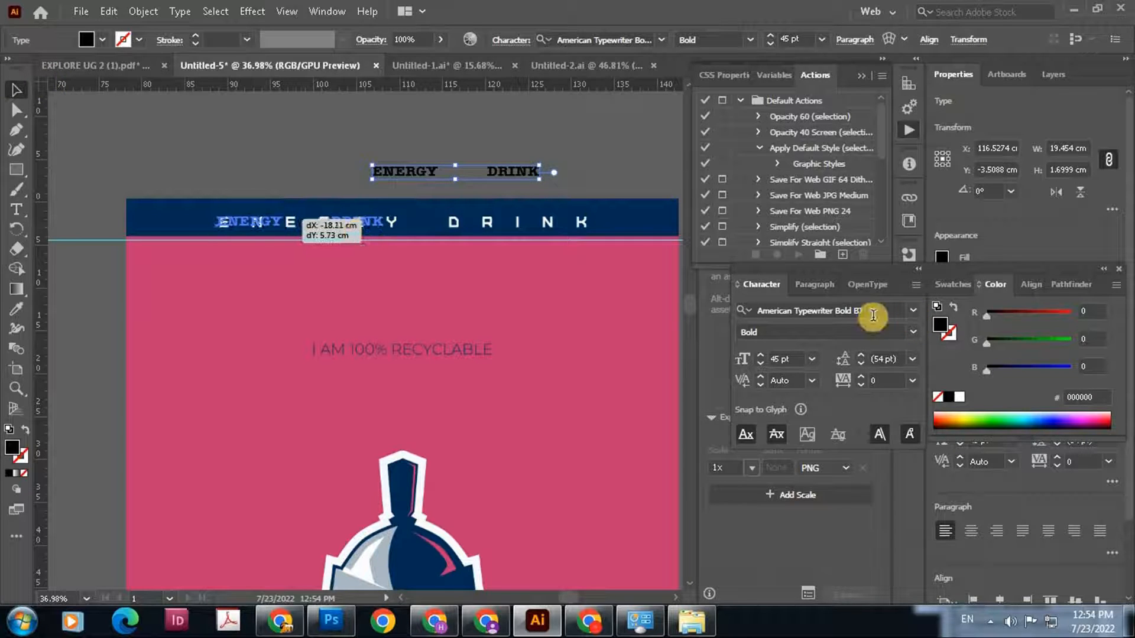
{"action": "left_click", "coordinate": [852, 314]}
{"action": "type", "text": "arial"}
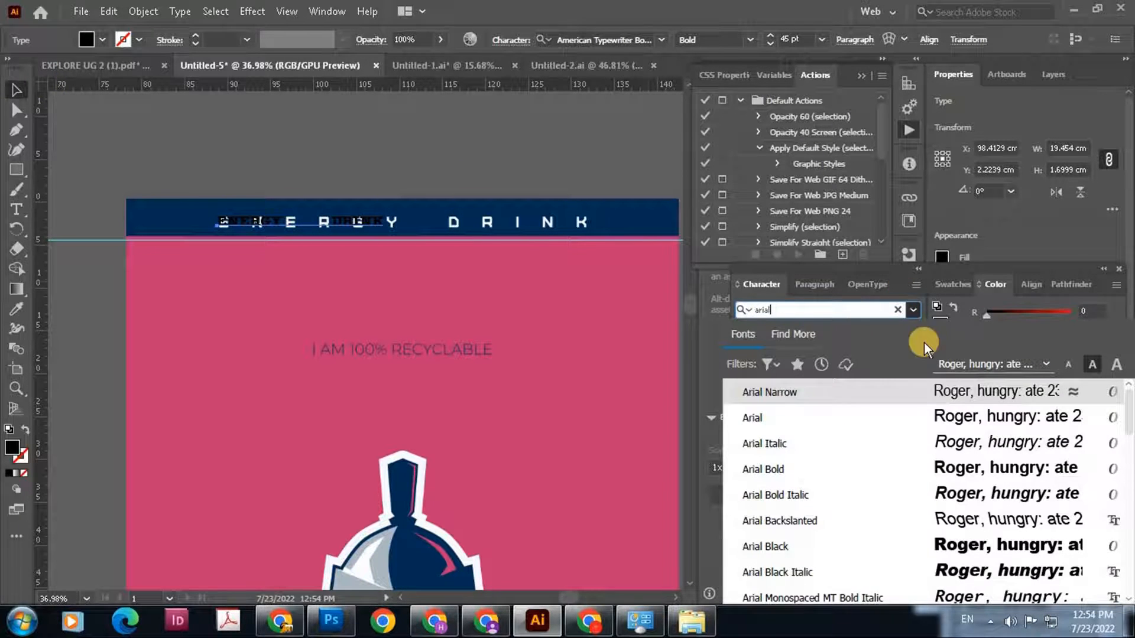
{"action": "left_click", "coordinate": [851, 470]}
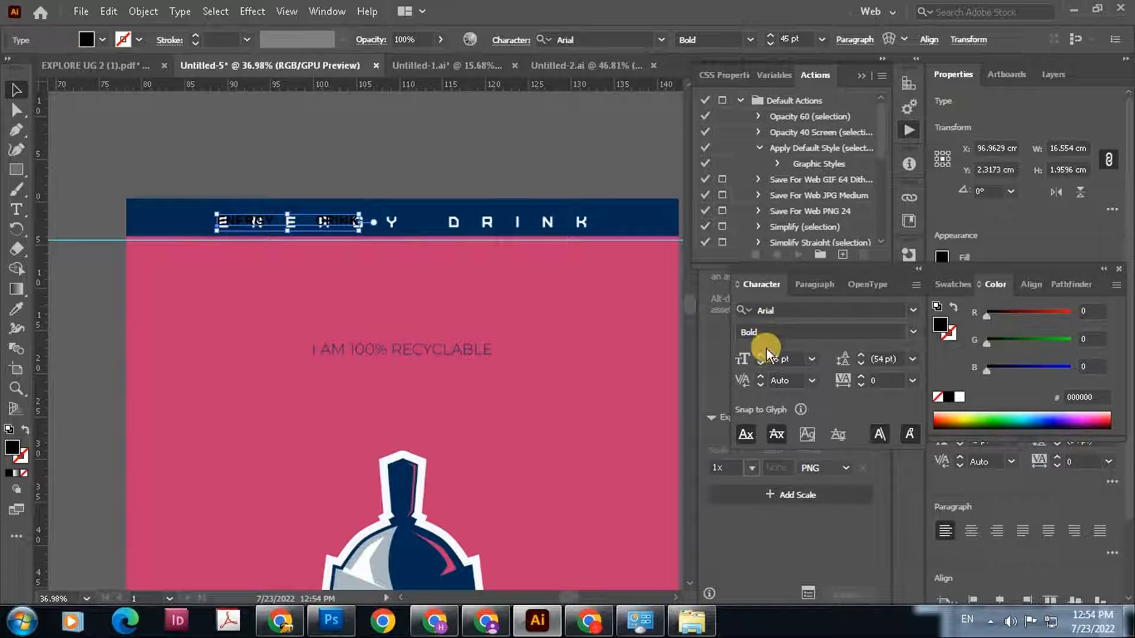
Recolor the text by sampling the white header lettering and finally the pink label background (C63571)
{"action": "key", "text": "i"}
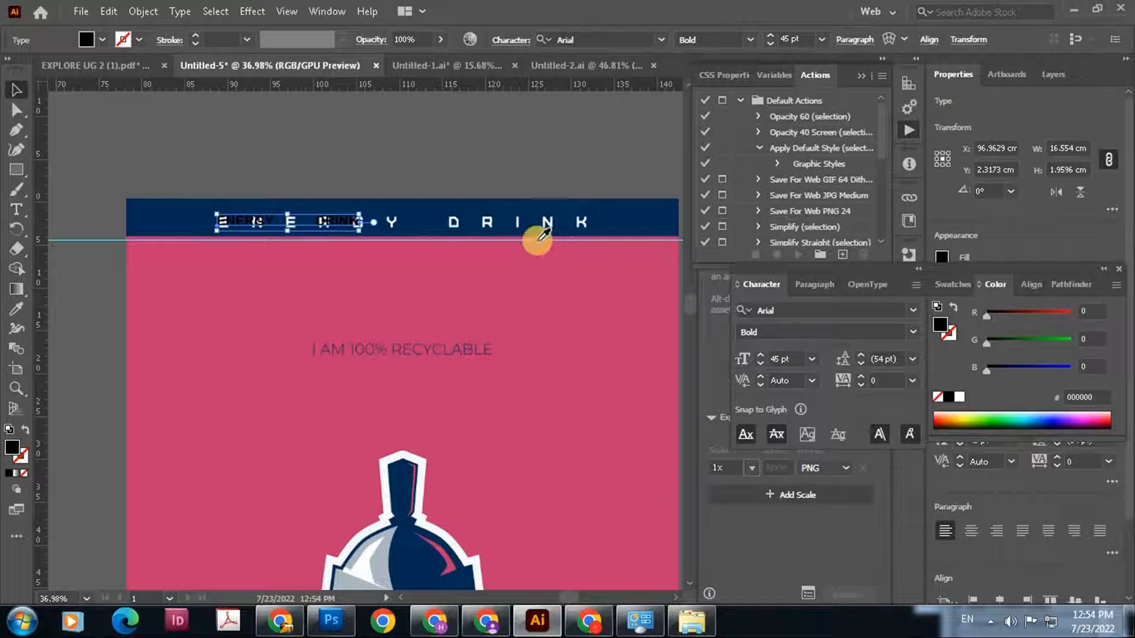
{"action": "left_click", "coordinate": [537, 225]}
{"action": "left_click", "coordinate": [15, 89]}
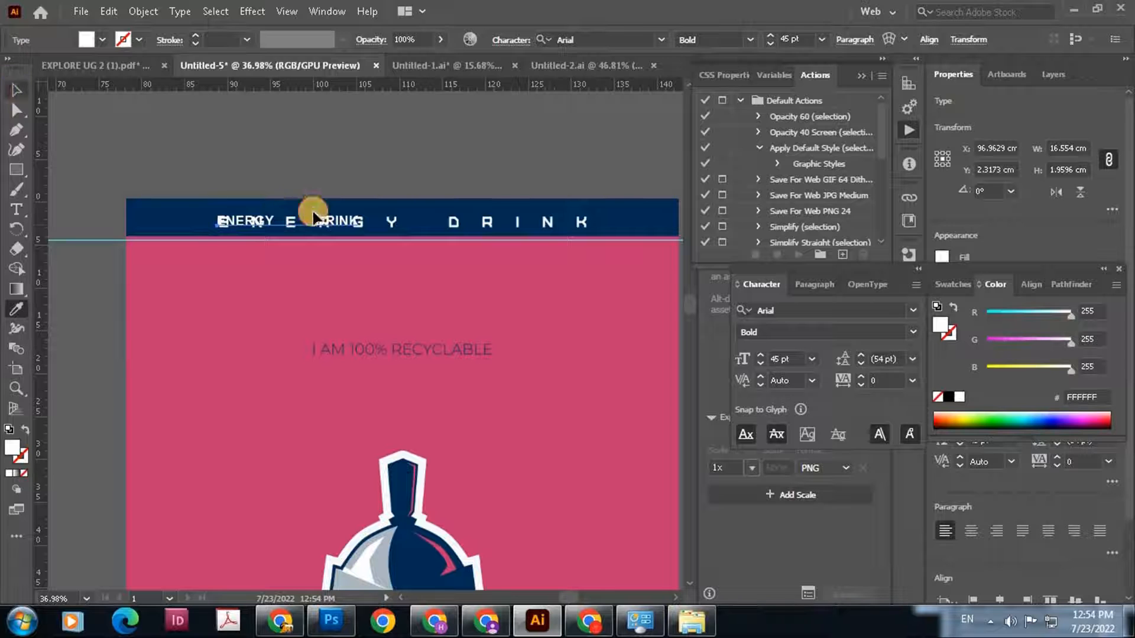
{"action": "left_click", "coordinate": [309, 216]}
{"action": "left_click", "coordinate": [534, 362]}
{"action": "left_click", "coordinate": [15, 89]}
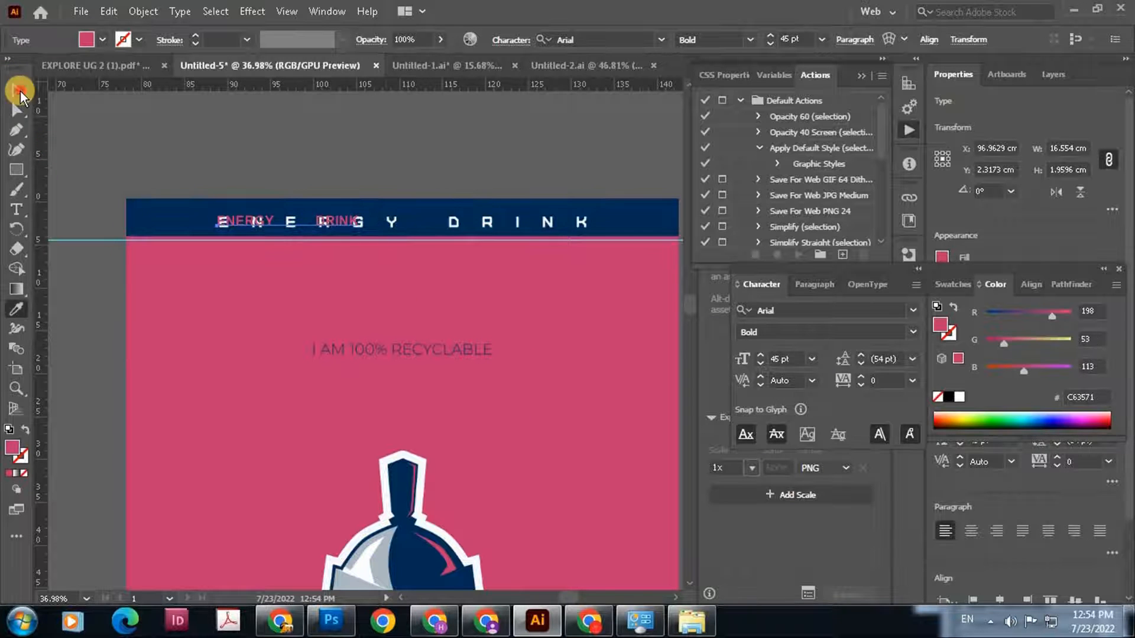
Set the text's tracking to 13 and move it back above the header band
{"action": "left_click", "coordinate": [866, 375]}
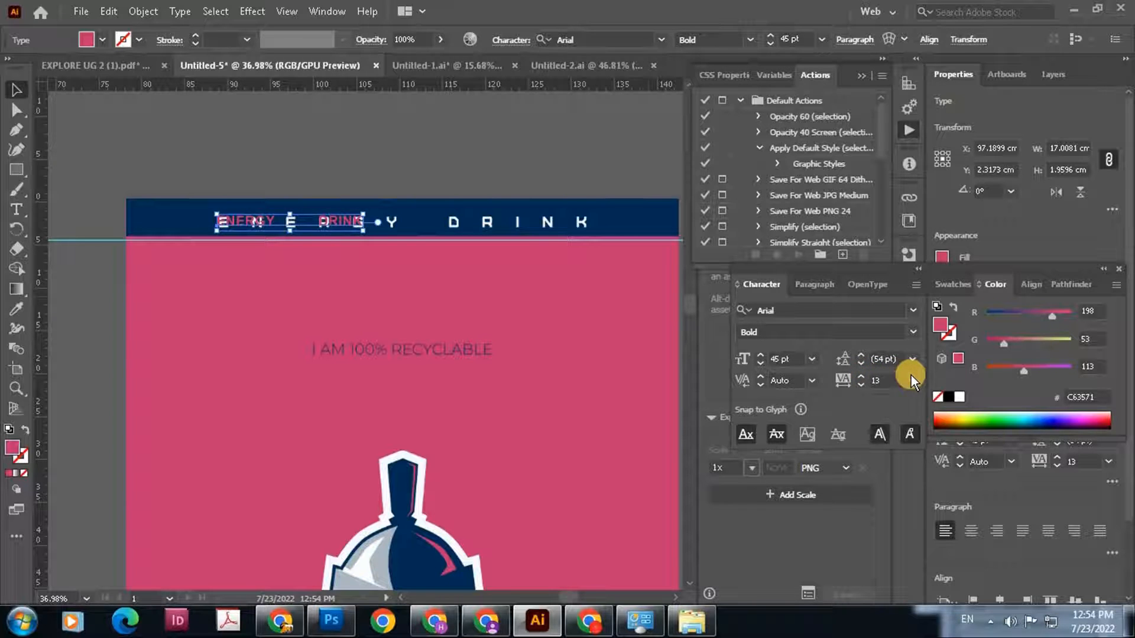
{"action": "left_click_drag", "start_coordinate": [244, 227], "coordinate": [251, 173]}
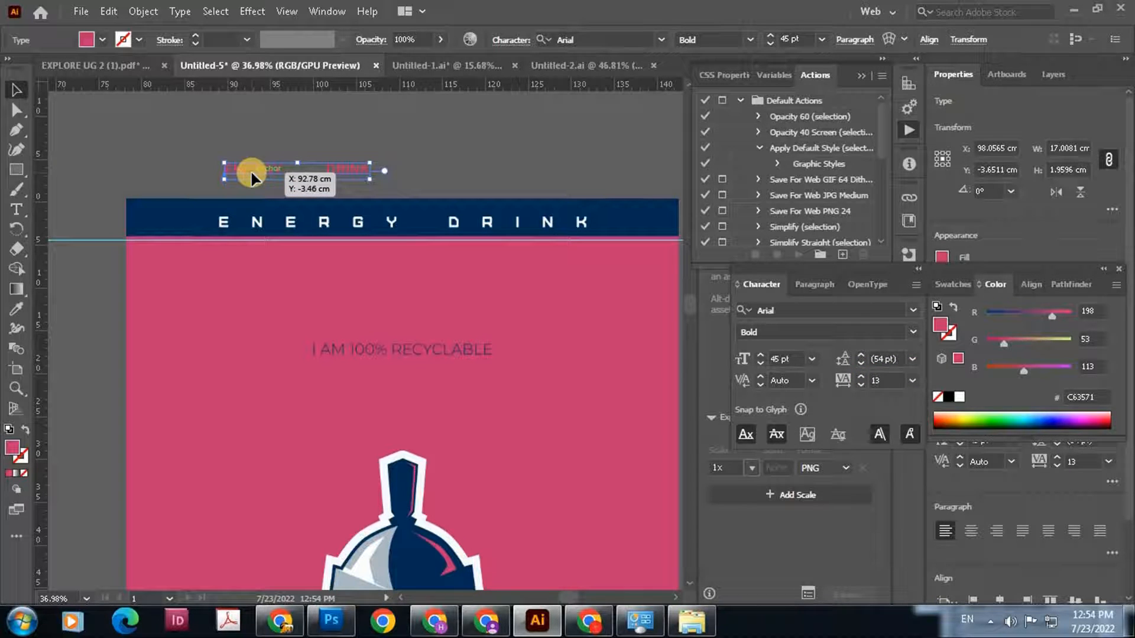
{"action": "left_click", "coordinate": [399, 173]}
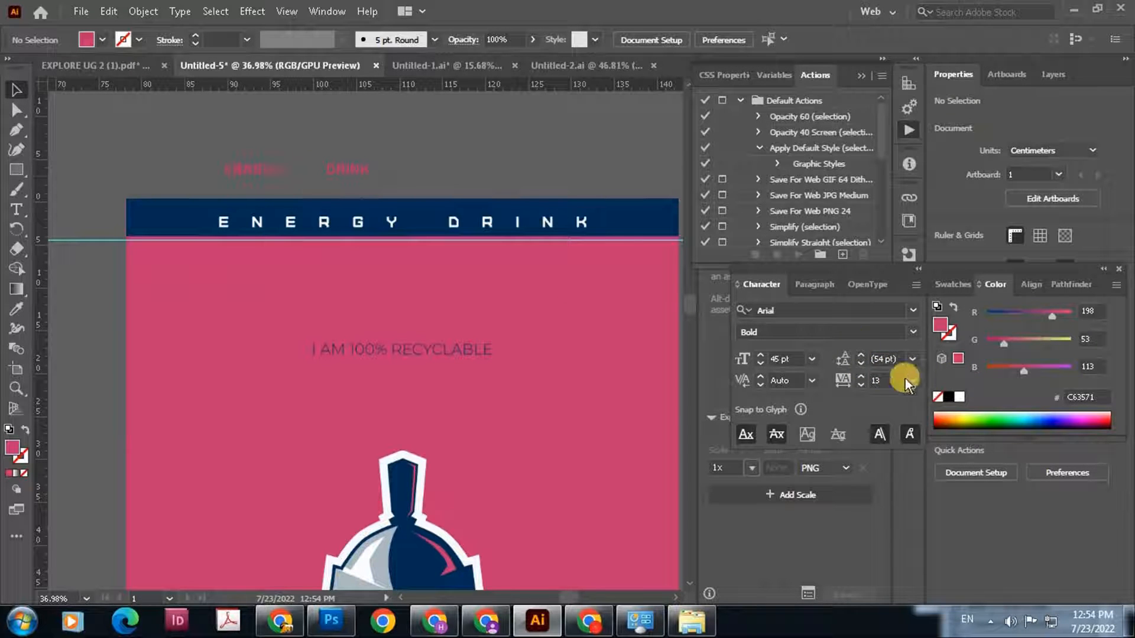
Remove the word "DRINK" and the extra spaces so the text reads only "ENERGY"
{"action": "double_click", "coordinate": [337, 175]}
{"action": "left_click_drag", "start_coordinate": [280, 170], "coordinate": [446, 170]}
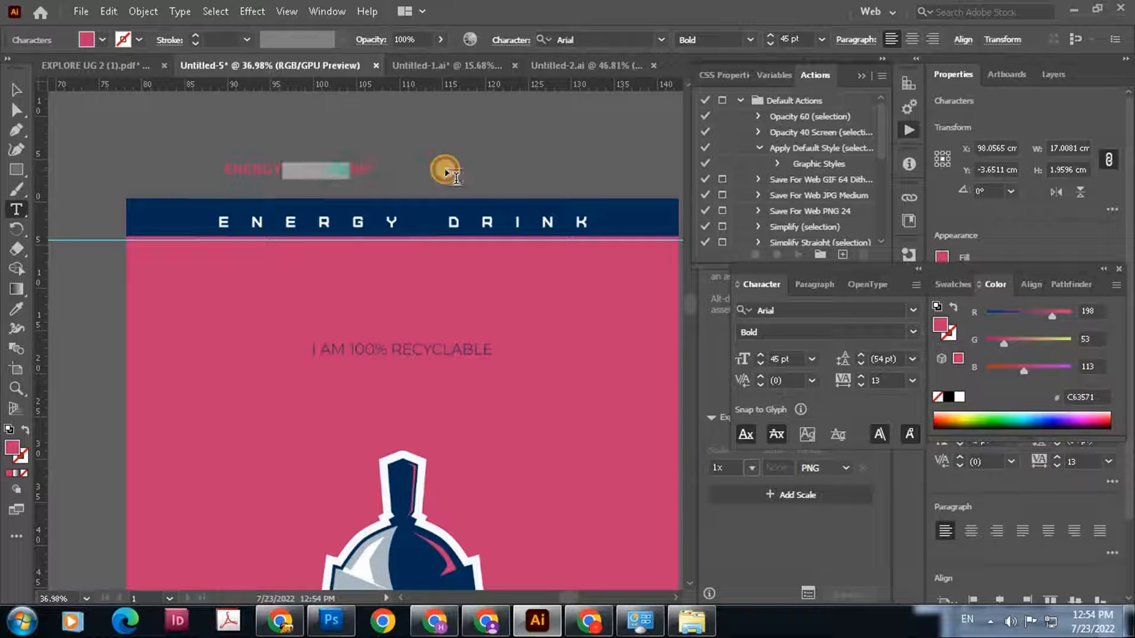
{"action": "key", "text": "BackSpace"}
{"action": "left_click", "coordinate": [16, 90]}
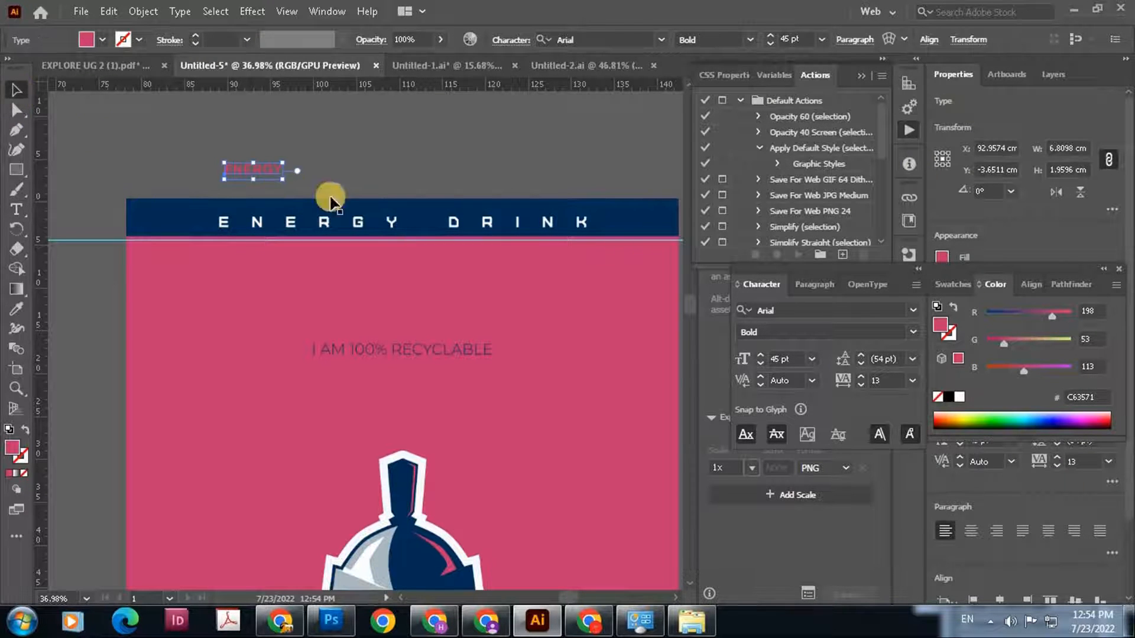
Set the tracking of the "ENERGY" text to 1000
{"action": "left_click_drag", "start_coordinate": [860, 377], "coordinate": [917, 382]}
{"action": "left_click", "coordinate": [913, 380]}
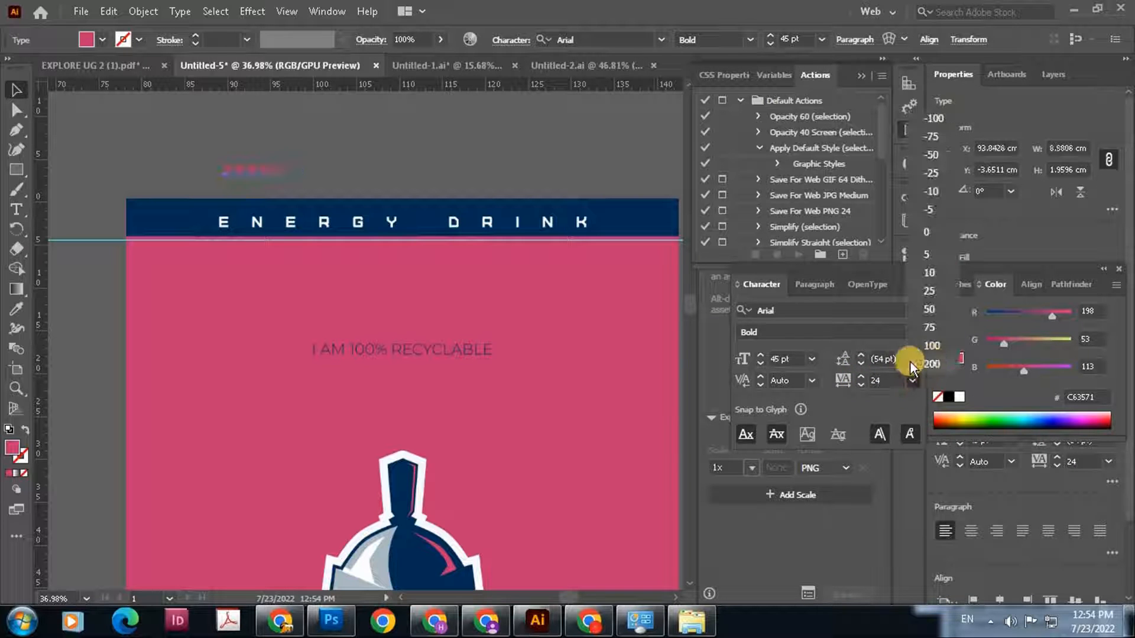
{"action": "left_click", "coordinate": [891, 377]}
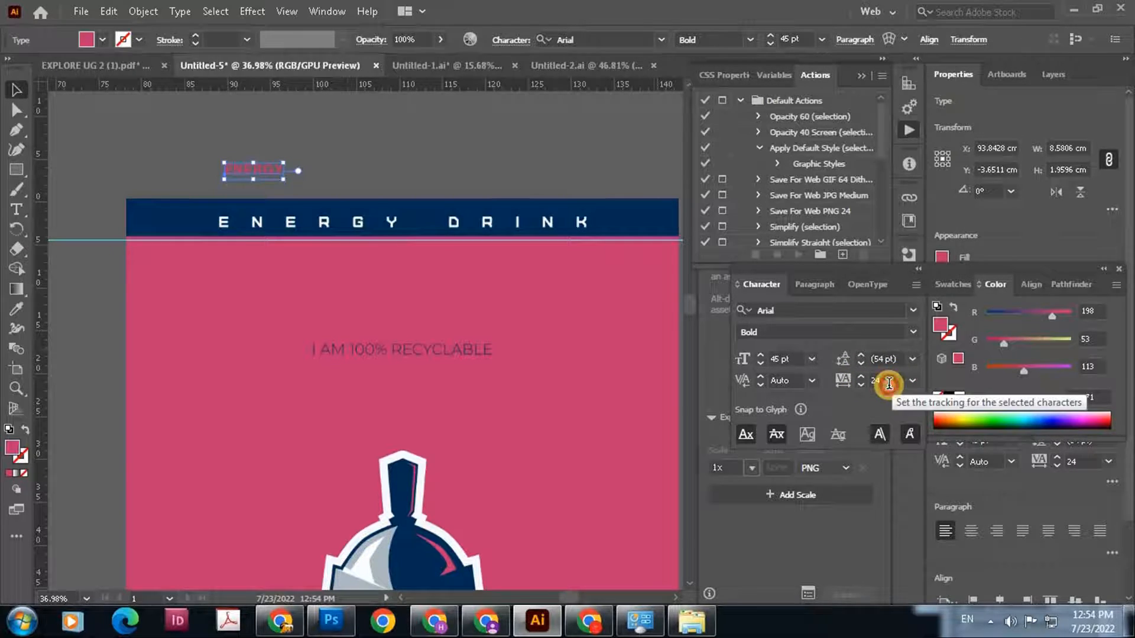
{"action": "double_click", "coordinate": [888, 383]}
{"action": "type", "text": "100"}
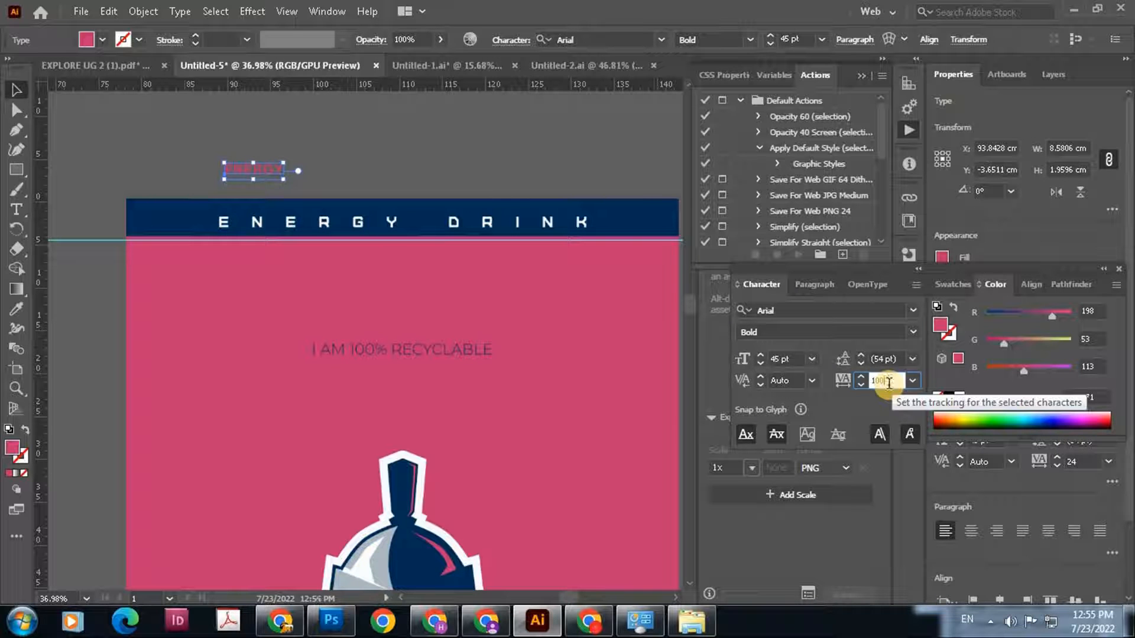
{"action": "type", "text": "0"}
{"action": "key", "text": "Return"}
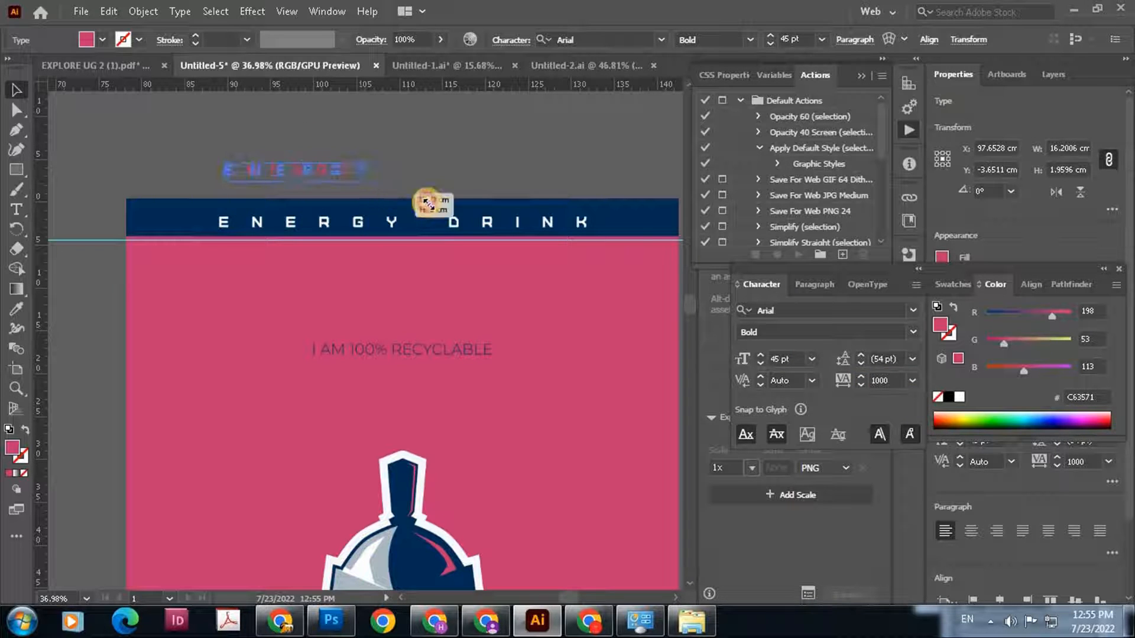
Enlarge the "ENERGY" text to about 62.4 pt and place it over the matching word in the header
{"action": "left_click_drag", "start_coordinate": [427, 204], "coordinate": [431, 202]}
{"action": "left_click", "coordinate": [385, 176]}
{"action": "left_click_drag", "start_coordinate": [379, 173], "coordinate": [411, 214]}
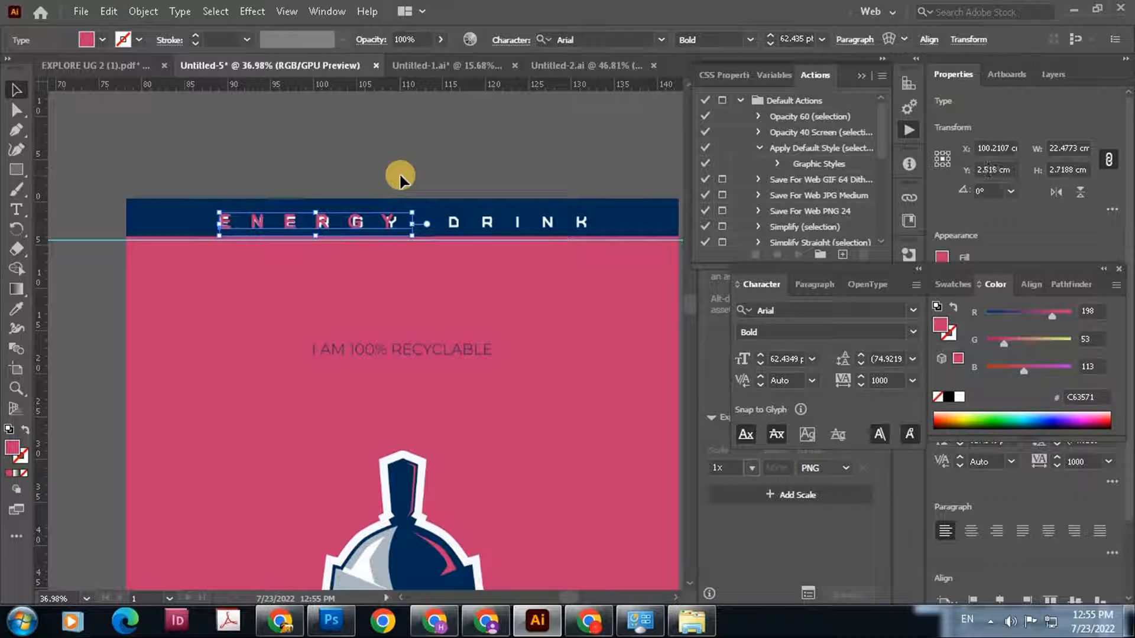
Nudge the "ENERGY" text sideways and scale it to about 63.6 pt to fit the original lettering
{"action": "key", "text": "Right"}
{"action": "key", "text": "Right"}
{"action": "key", "text": "Right"}
{"action": "key", "text": "Right"}
{"action": "key", "text": "Right"}
{"action": "key", "text": "Right"}
{"action": "key", "text": "Right"}
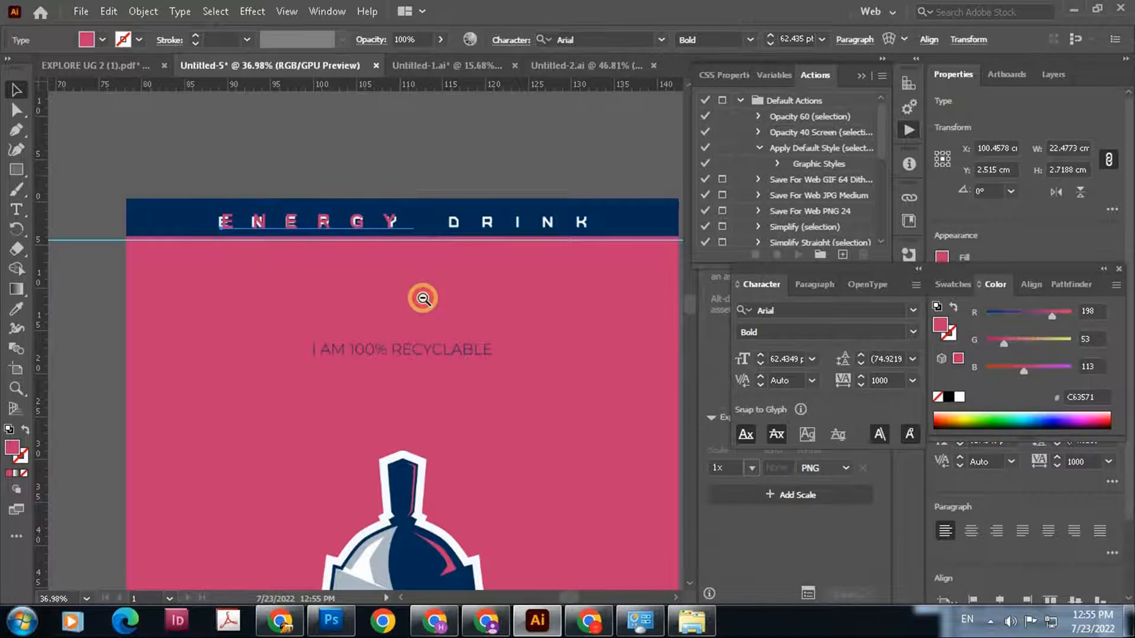
{"action": "left_click_drag", "start_coordinate": [422, 298], "coordinate": [424, 300]}
{"action": "left_click_drag", "start_coordinate": [163, 246], "coordinate": [158, 246]}
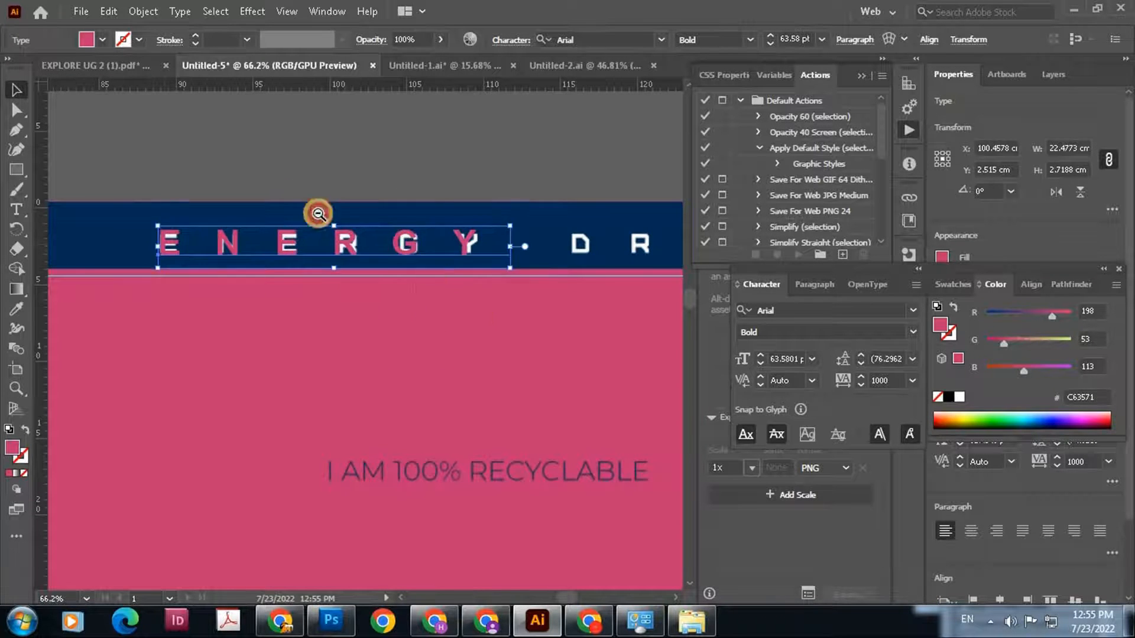
Duplicate the "ENERGY" text over the header's second word and change the copy to "DRINK"
{"action": "left_click_drag", "start_coordinate": [318, 213], "coordinate": [367, 278]}
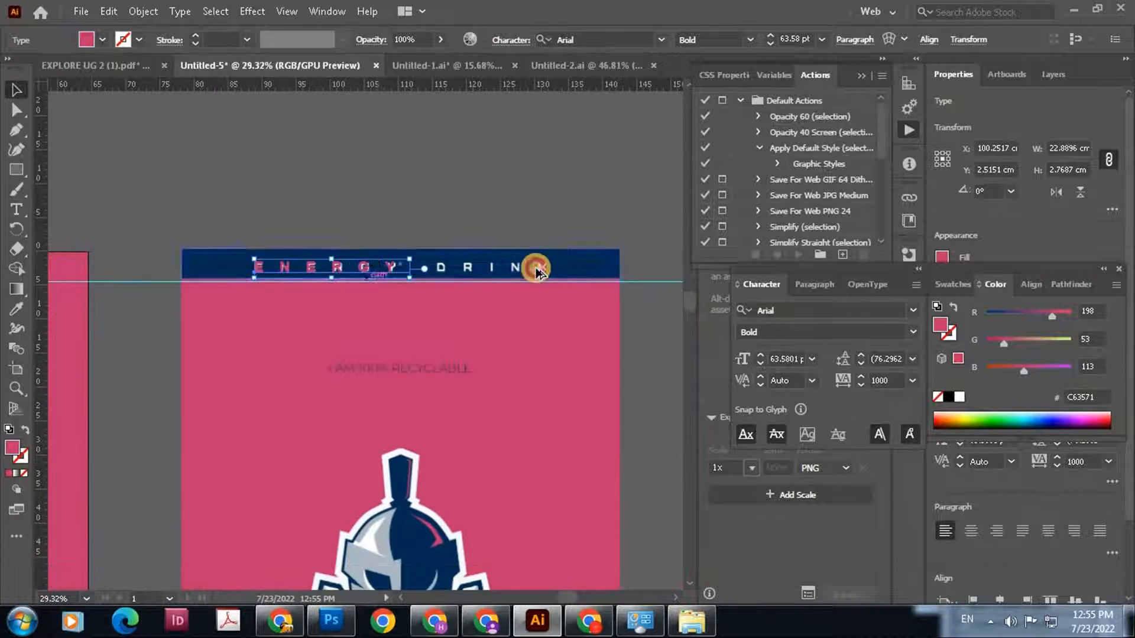
{"action": "left_click_drag", "start_coordinate": [536, 268], "coordinate": [494, 268]}
{"action": "double_click", "coordinate": [493, 267]}
{"action": "key", "text": "ctrl+a"}
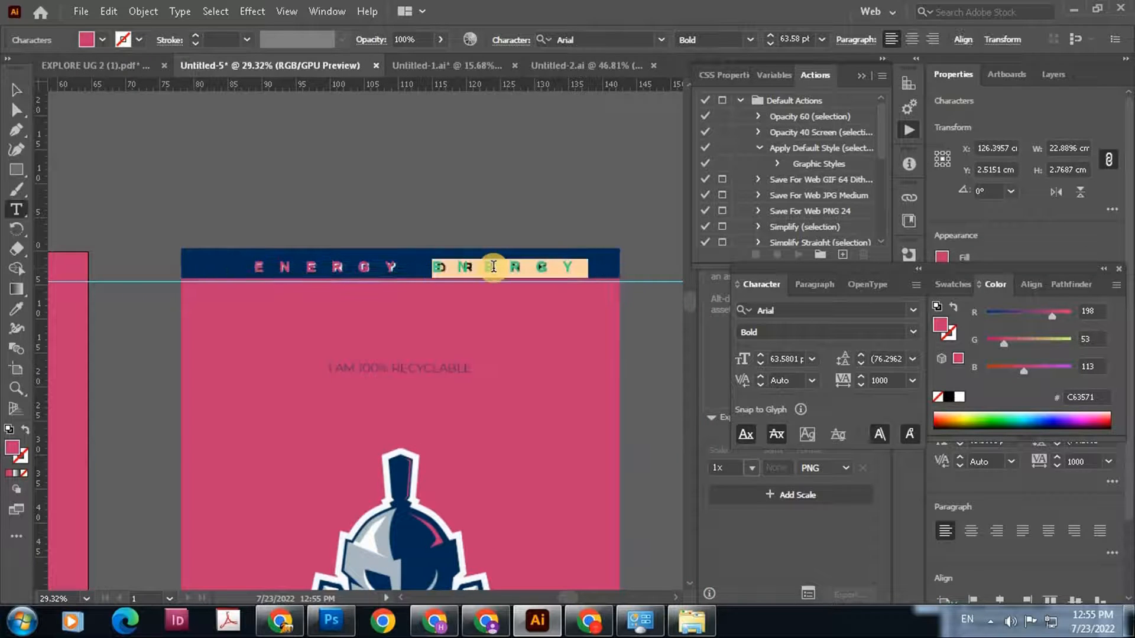
{"action": "key", "text": "BackSpace"}
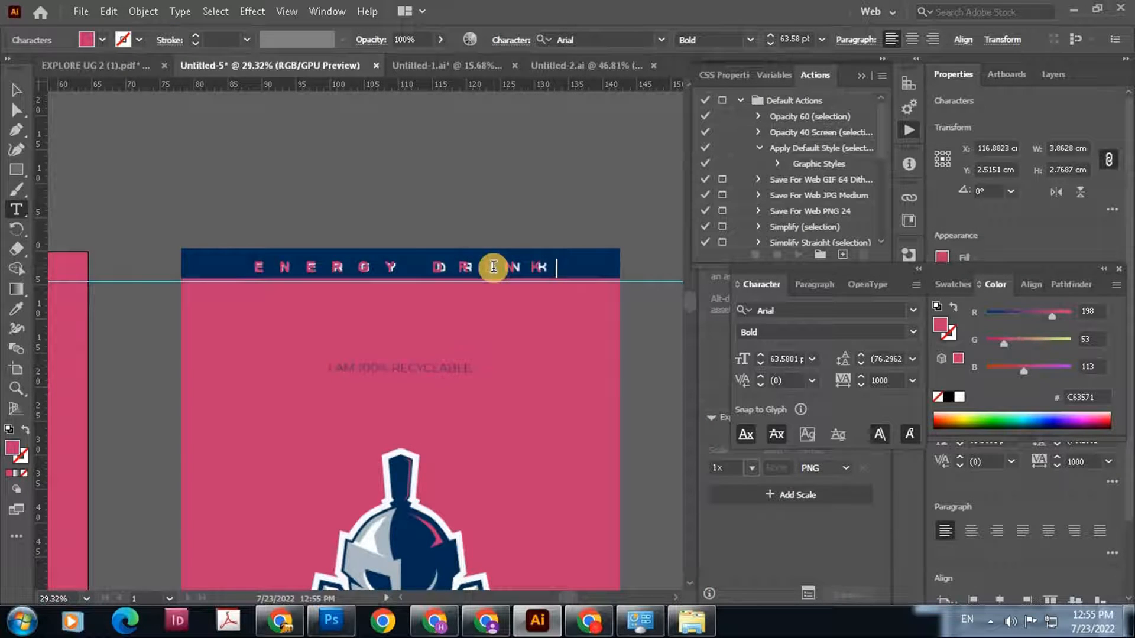
{"action": "left_click", "coordinate": [16, 90]}
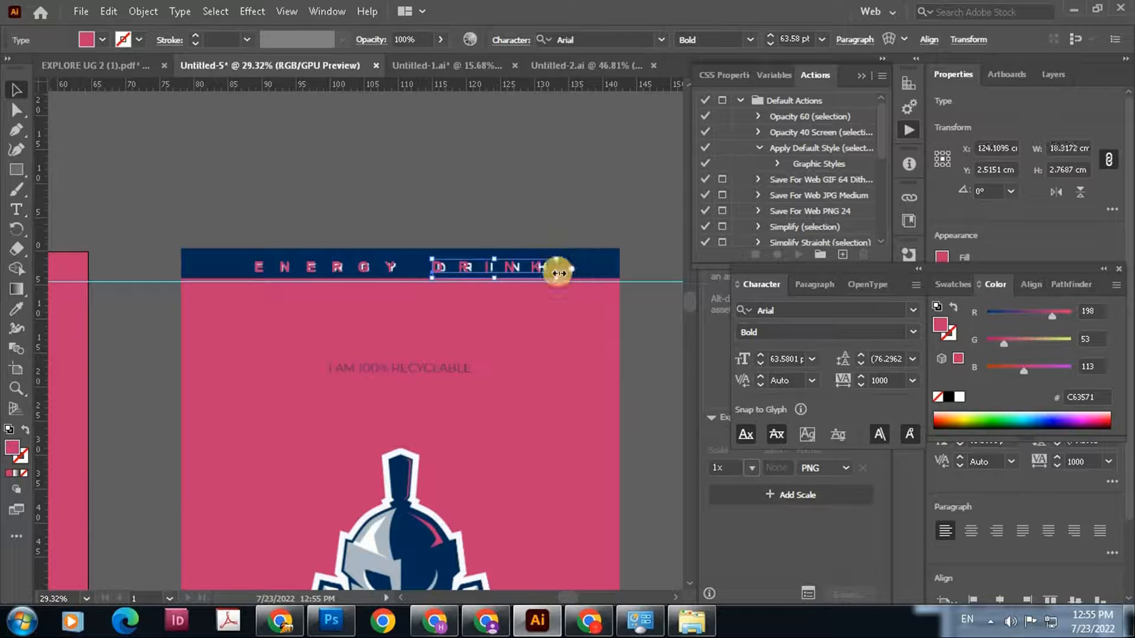
{"action": "left_click_drag", "start_coordinate": [559, 272], "coordinate": [567, 272]}
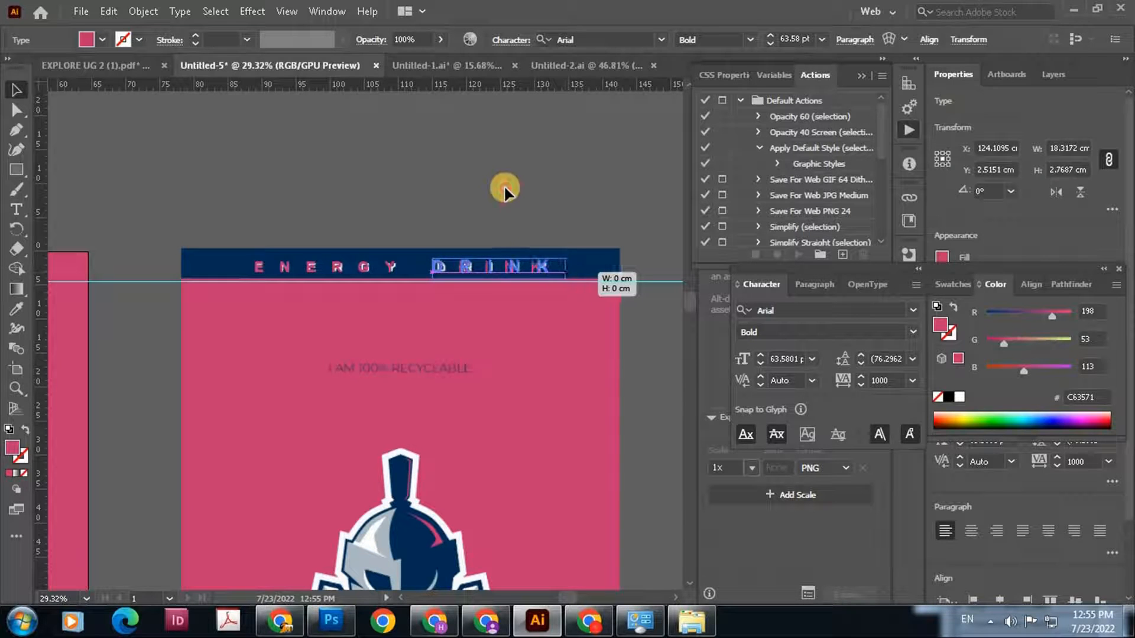
{"action": "left_click", "coordinate": [494, 219]}
{"action": "key", "text": "ctrl+z"}
Nudge the "DRINK" text into alignment with the original word in the header
{"action": "key", "text": "Right"}
{"action": "key", "text": "Right"}
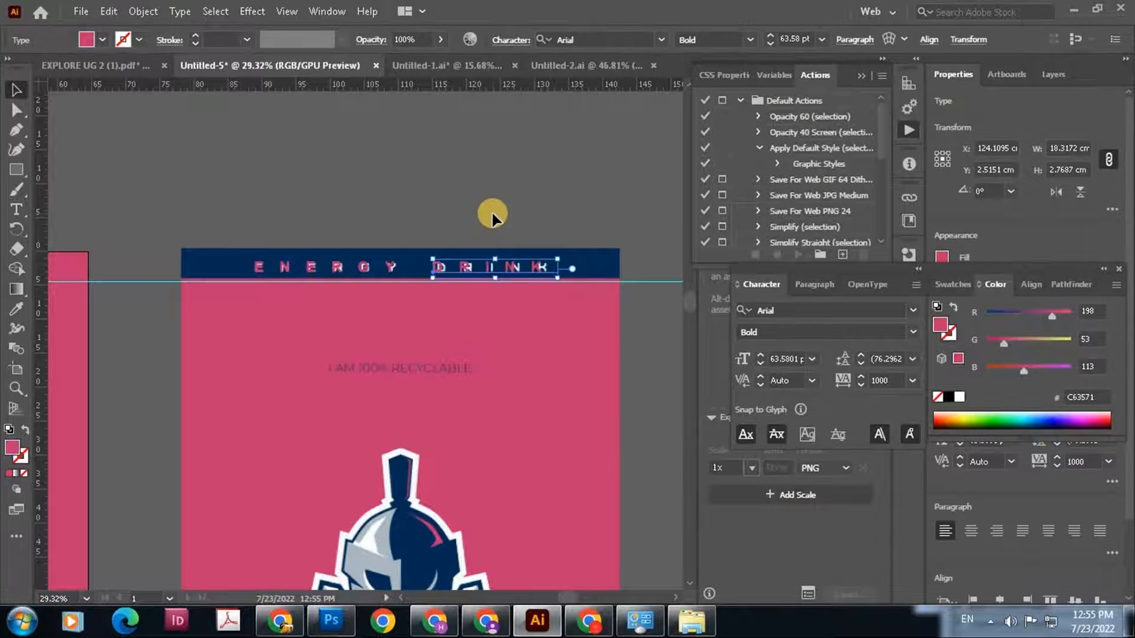
{"action": "key", "text": "Right"}
{"action": "key", "text": "Right"}
{"action": "key", "text": "Down"}
{"action": "key", "text": "Down"}
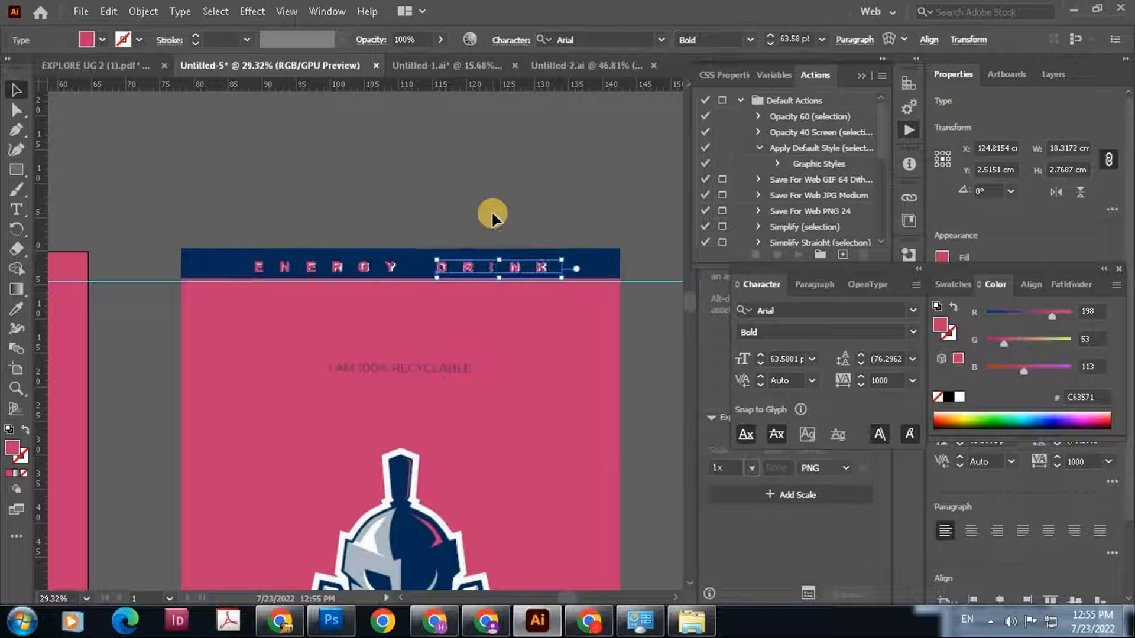
Nudge the "DRINK" text into place and fill both header words with white (FFFFFF)
{"action": "key", "text": "Left"}
{"action": "key", "text": "Left"}
{"action": "key", "text": "Left"}
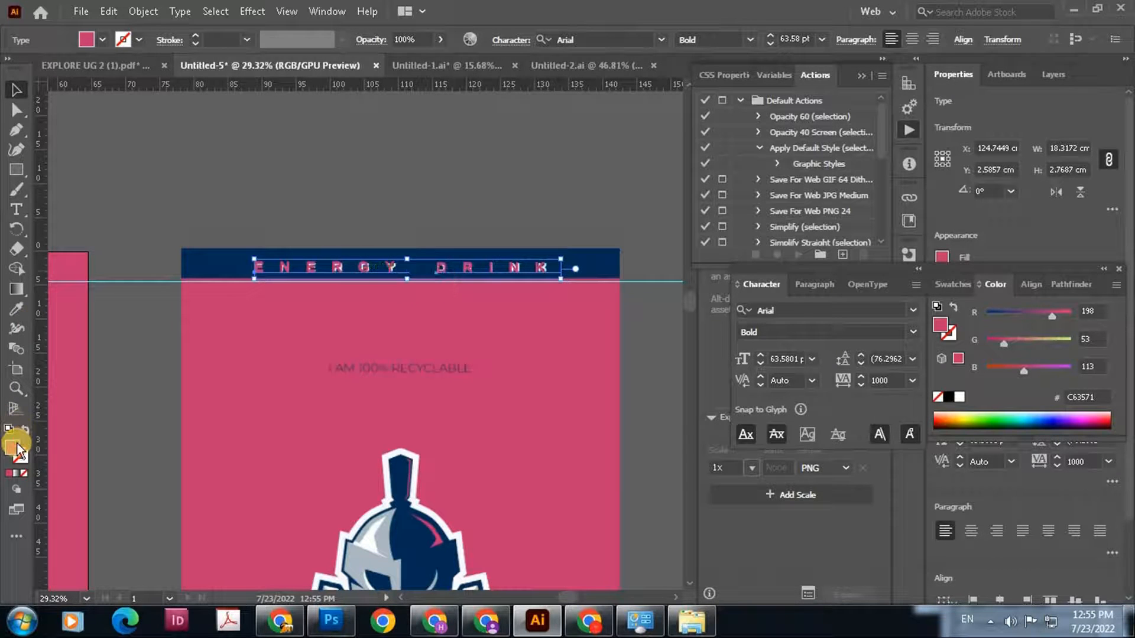
{"action": "double_click", "coordinate": [11, 448]}
{"action": "left_click", "coordinate": [351, 199]}
{"action": "left_click", "coordinate": [725, 200]}
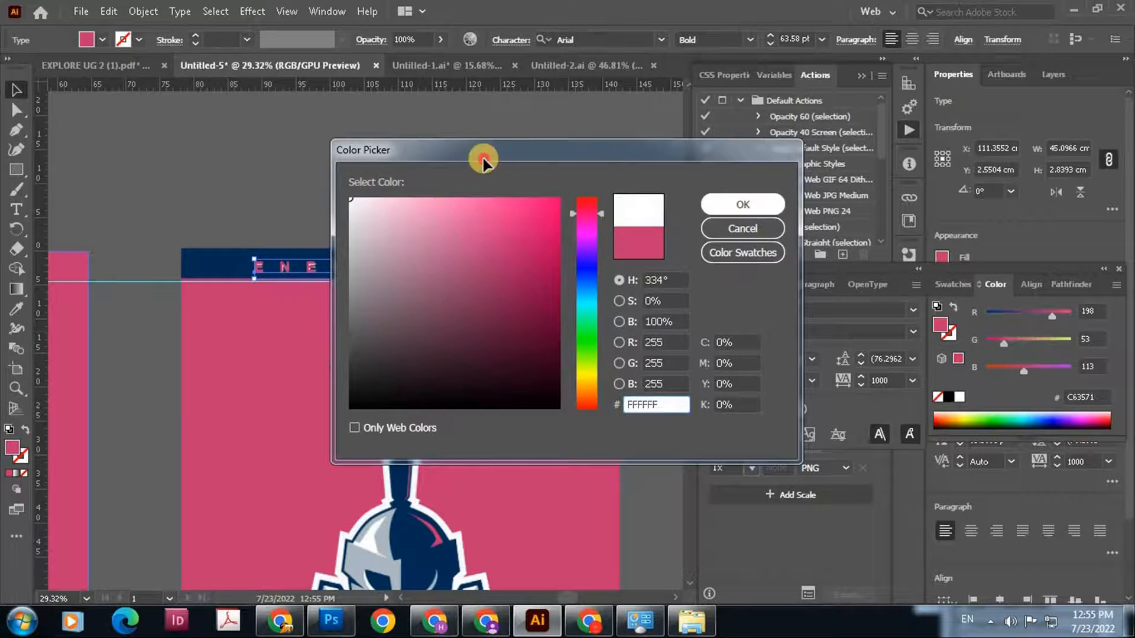
{"action": "left_click", "coordinate": [344, 126]}
Move the vector logo onto the matching logo in the label and delete the small stray "33 CL" text beside the label
{"action": "scroll", "coordinate": [500, 197], "scroll_direction": "down", "scroll_amount": 4}
{"action": "left_click_drag", "start_coordinate": [455, 262], "coordinate": [420, 91]}
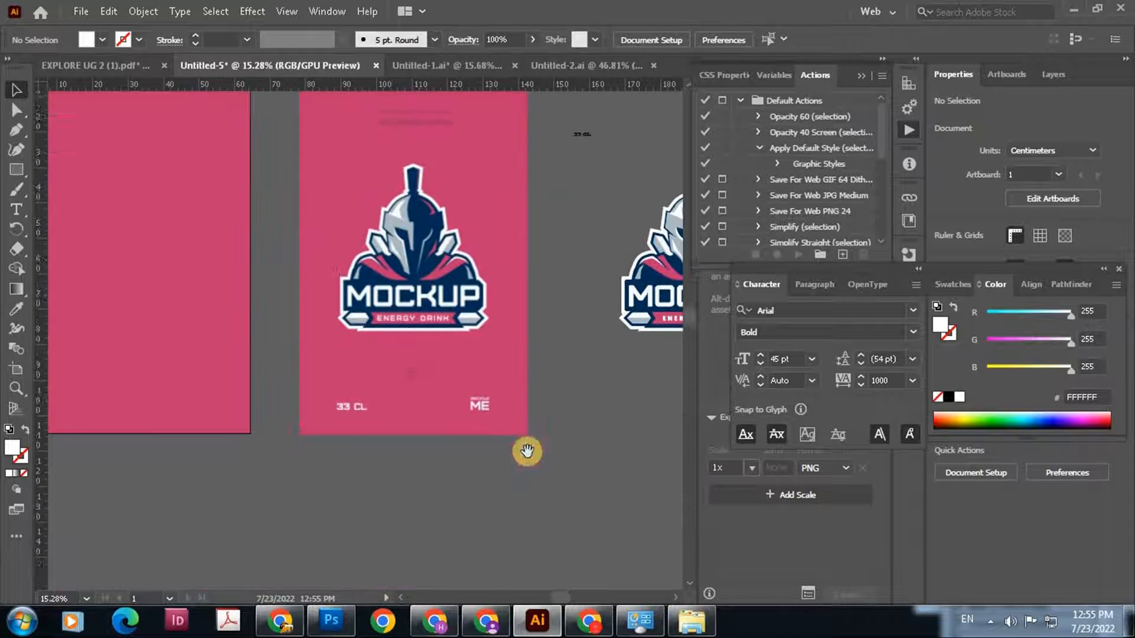
{"action": "scroll", "coordinate": [560, 415], "scroll_direction": "up", "scroll_amount": 2}
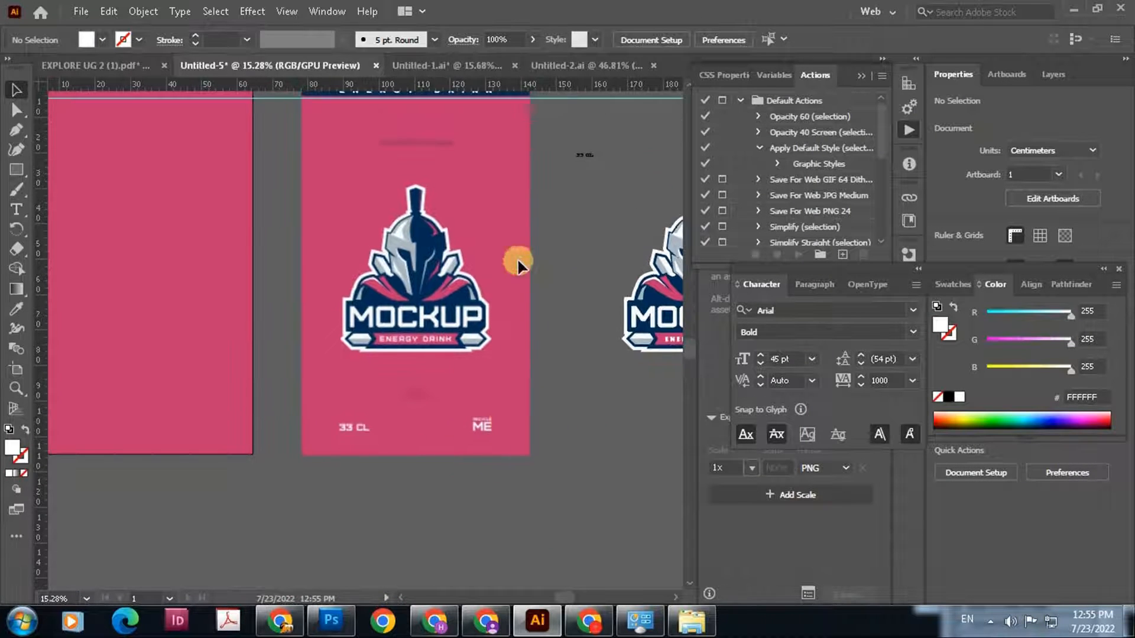
{"action": "left_click_drag", "start_coordinate": [517, 257], "coordinate": [417, 307]}
{"action": "left_click", "coordinate": [602, 390]}
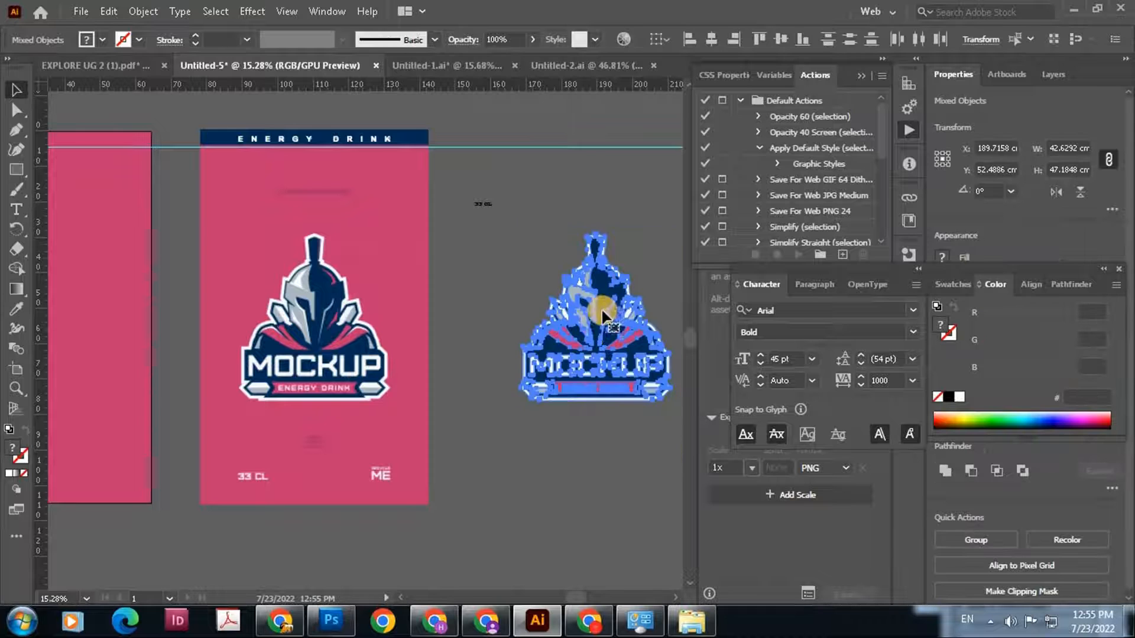
{"action": "left_click_drag", "start_coordinate": [616, 342], "coordinate": [332, 343]}
{"action": "left_click", "coordinate": [634, 318]}
{"action": "left_click", "coordinate": [484, 205]}
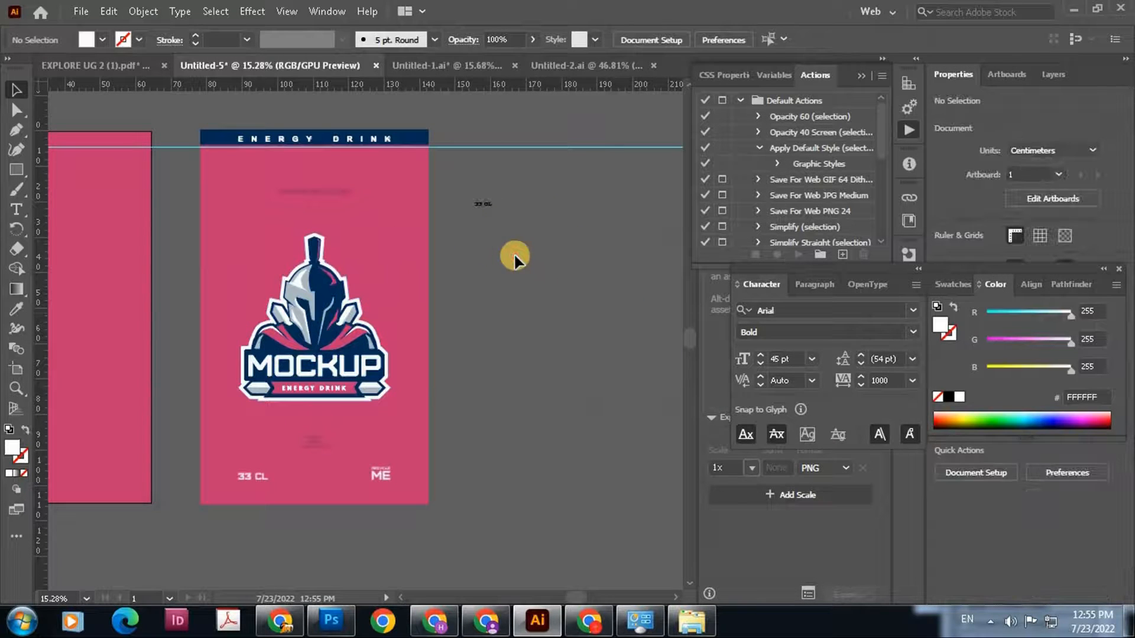
{"action": "key", "text": "Delete"}
Start a new text line reading "Iam100" below the "I AM 100% RECYCLABLE" tagline
{"action": "left_click_drag", "start_coordinate": [299, 235], "coordinate": [567, 296]}
{"action": "left_click_drag", "start_coordinate": [447, 206], "coordinate": [413, 218]}
{"action": "left_click_drag", "start_coordinate": [524, 335], "coordinate": [508, 359]}
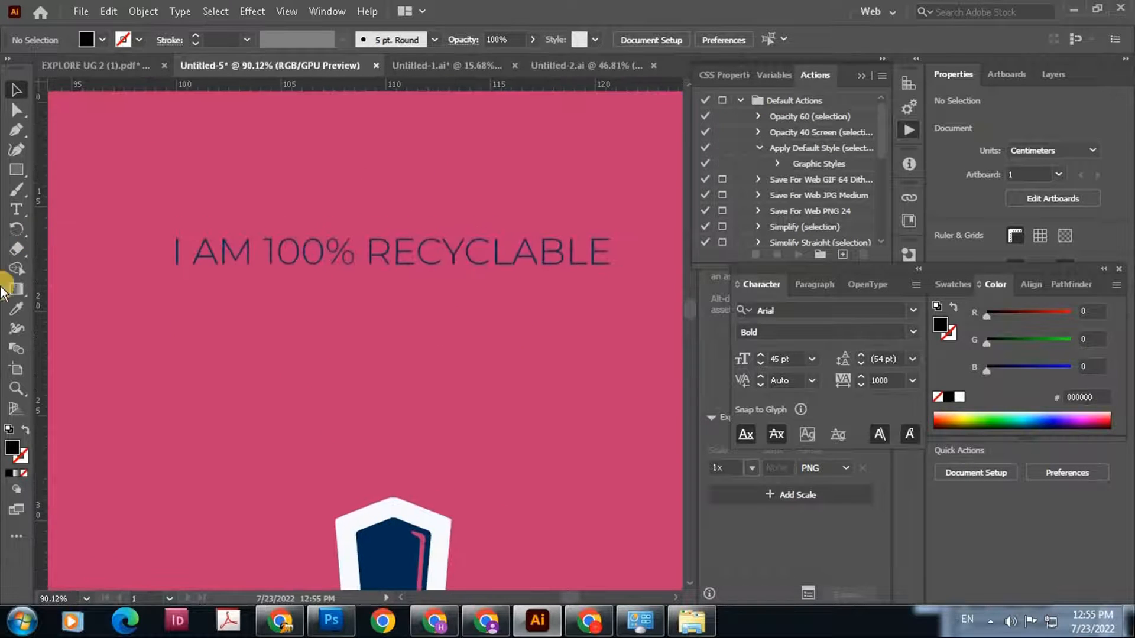
{"action": "left_click", "coordinate": [18, 209]}
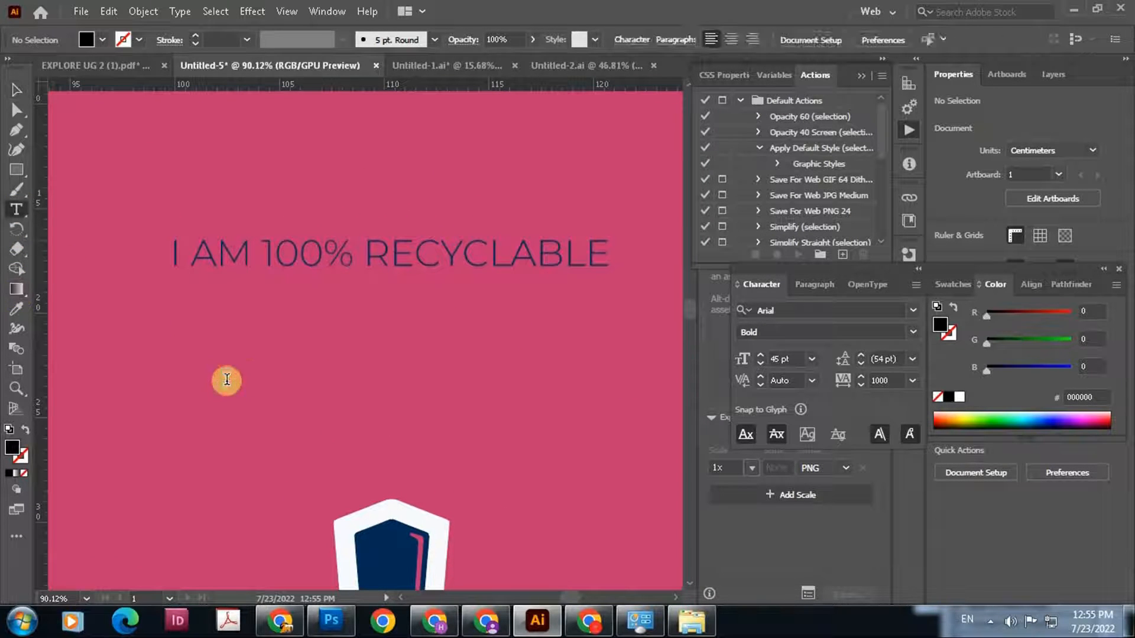
{"action": "left_click", "coordinate": [226, 379]}
{"action": "key", "text": "BackSpace"}
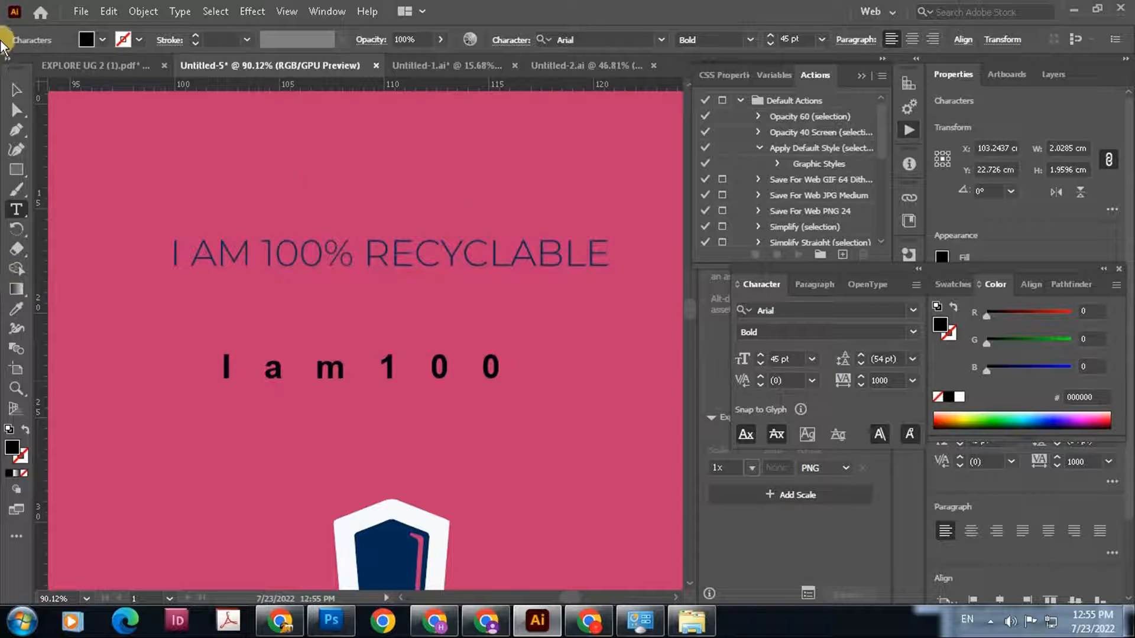
Set the new text's tracking to 0 and complete it to "Iam100 % RECYCLABLE"
{"action": "left_click", "coordinate": [15, 89]}
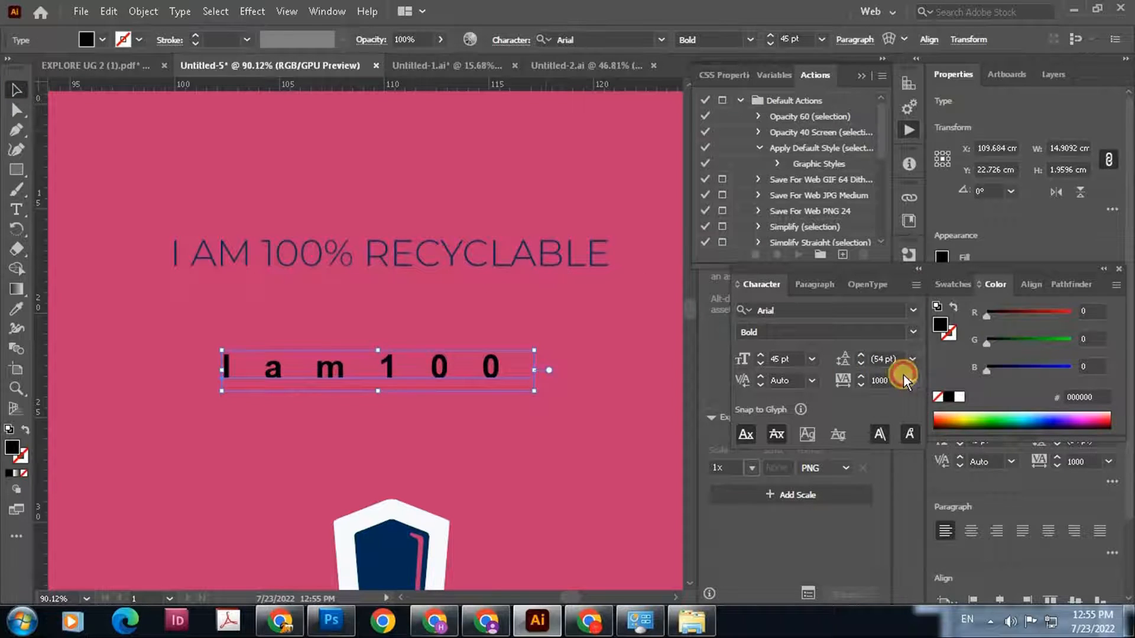
{"action": "left_click", "coordinate": [912, 380]}
{"action": "left_click", "coordinate": [930, 239]}
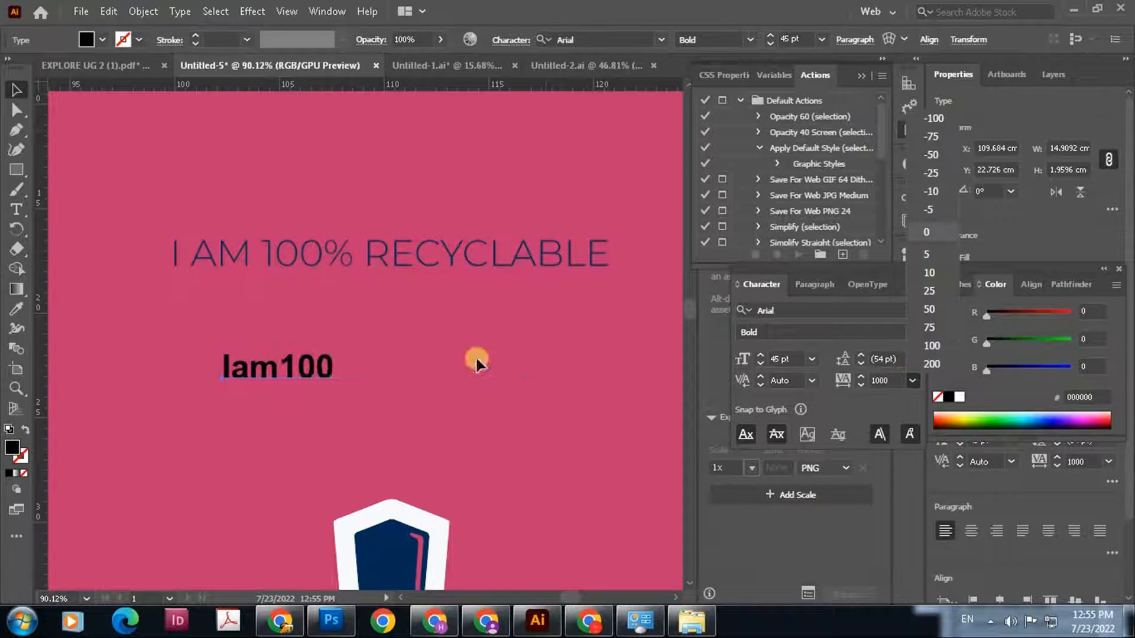
{"action": "double_click", "coordinate": [314, 375]}
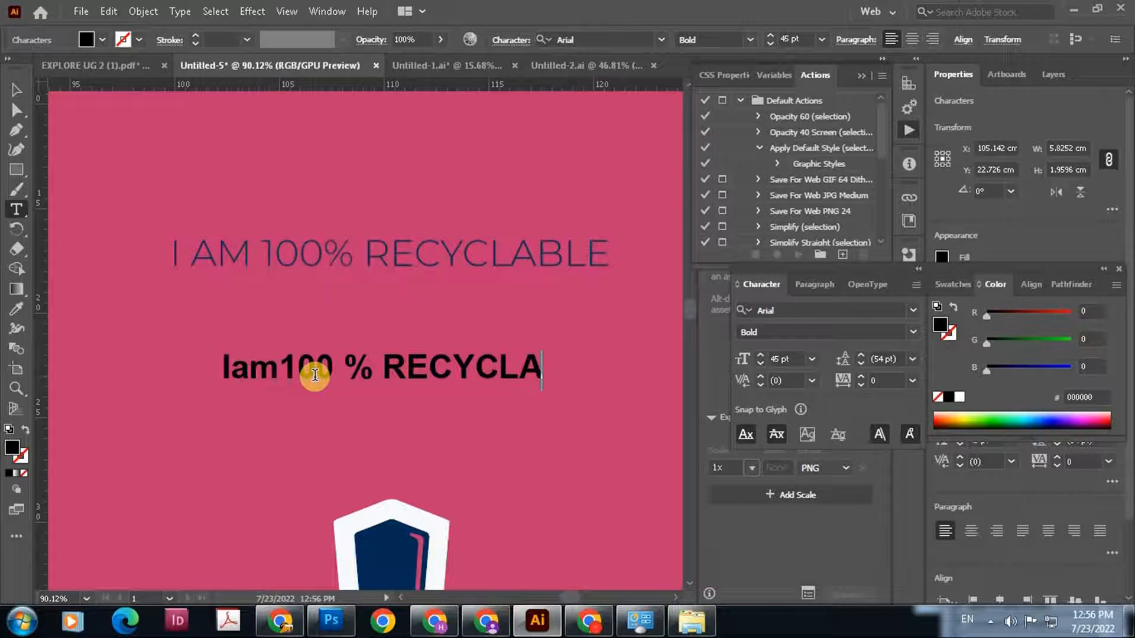
{"action": "type", "text": "E"}
{"action": "left_click", "coordinate": [16, 89]}
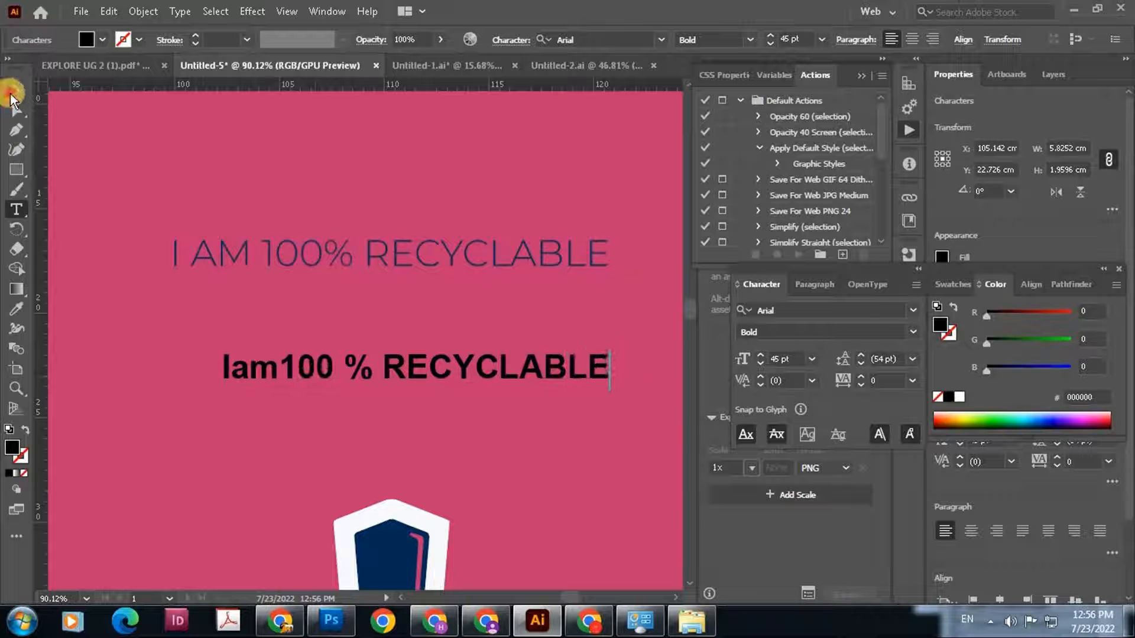
Change the new tagline text's font to Century Gothic
{"action": "left_click", "coordinate": [826, 309]}
{"action": "type", "text": "centu"}
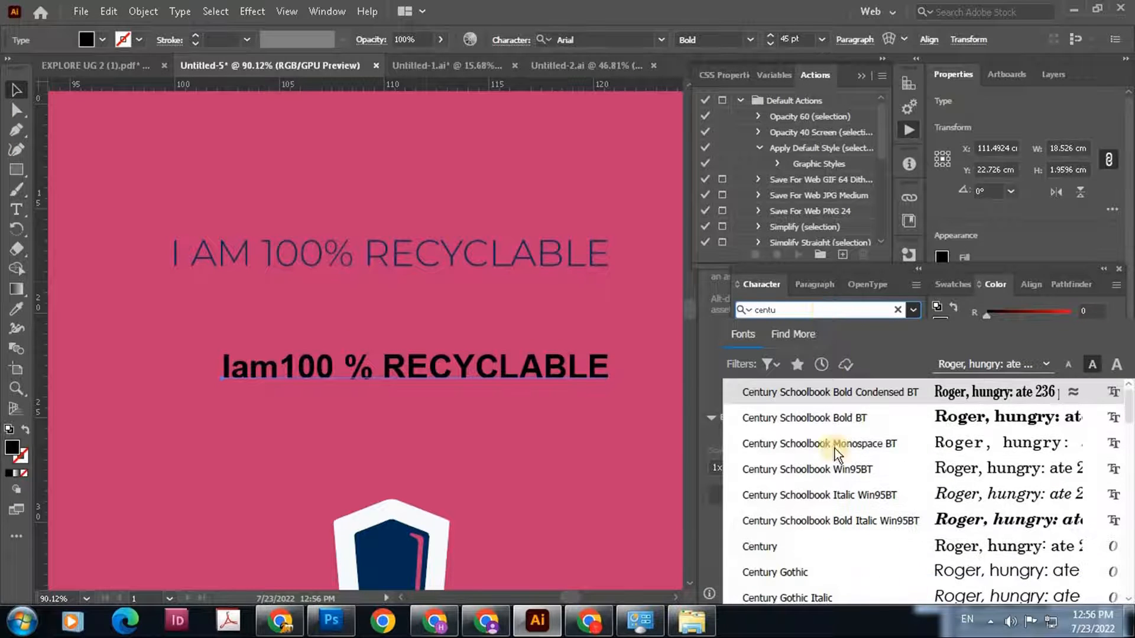
{"action": "left_click", "coordinate": [853, 572]}
Capitalize "am" and add a space after it so that the text reads "IAM 100 % RECYCLABLE"
{"action": "double_click", "coordinate": [264, 373]}
{"action": "left_click_drag", "start_coordinate": [282, 373], "coordinate": [232, 373]}
{"action": "type", "text": "A"}
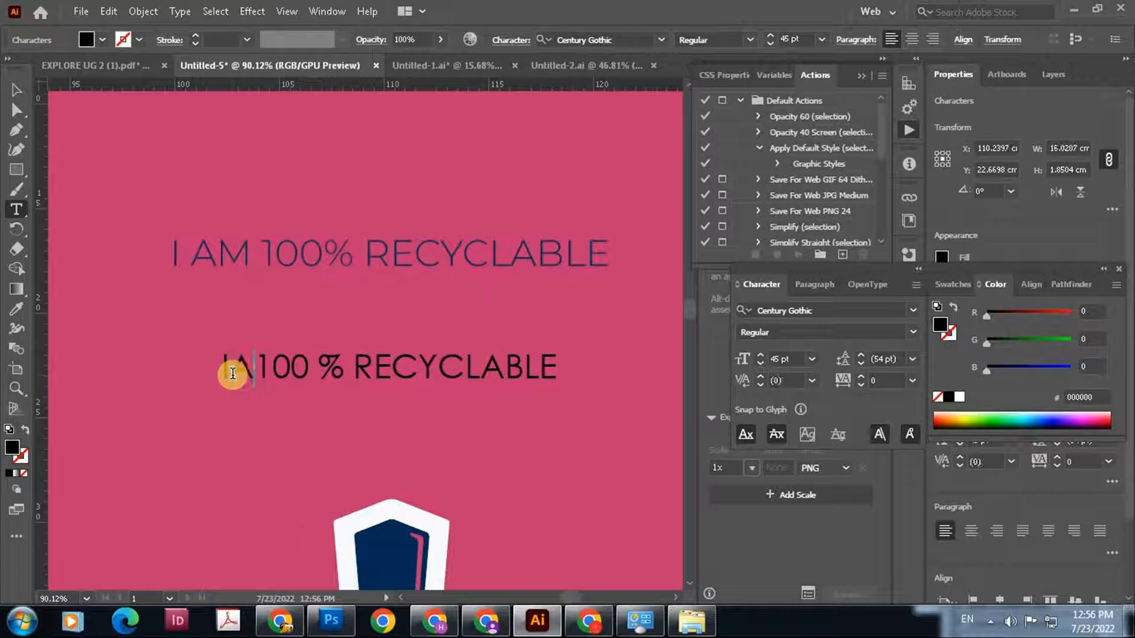
{"action": "type", "text": "M"}
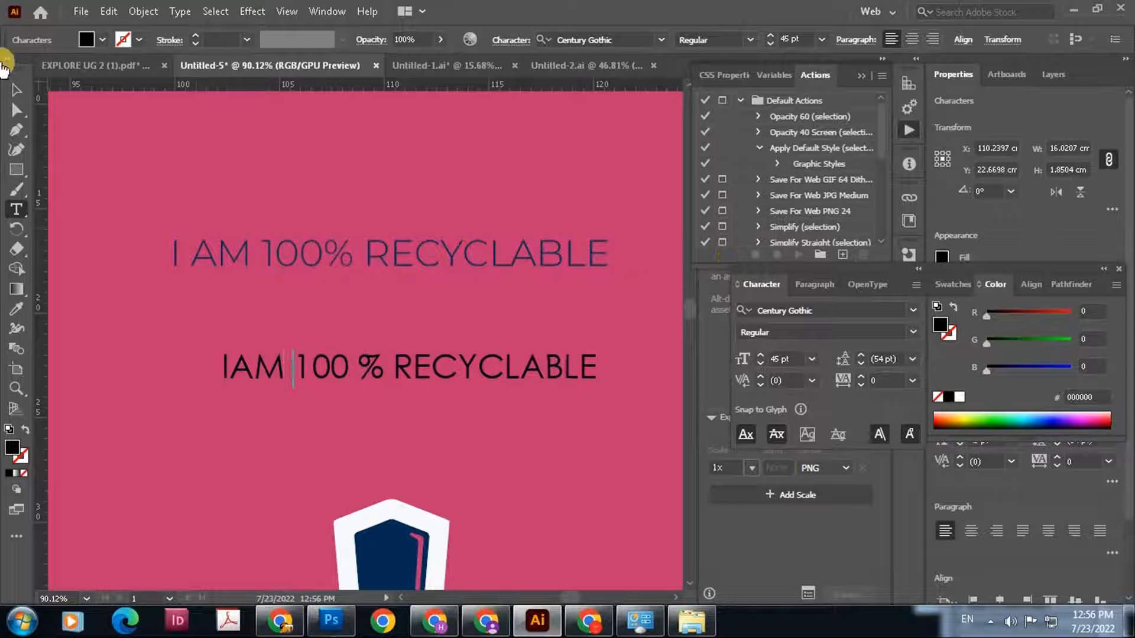
{"action": "left_click", "coordinate": [15, 90]}
Enlarge the tagline text to about 52.4 pt to match the original's width and sample the original's dark purple (502E61) as its fill
{"action": "left_click_drag", "start_coordinate": [467, 348], "coordinate": [415, 237]}
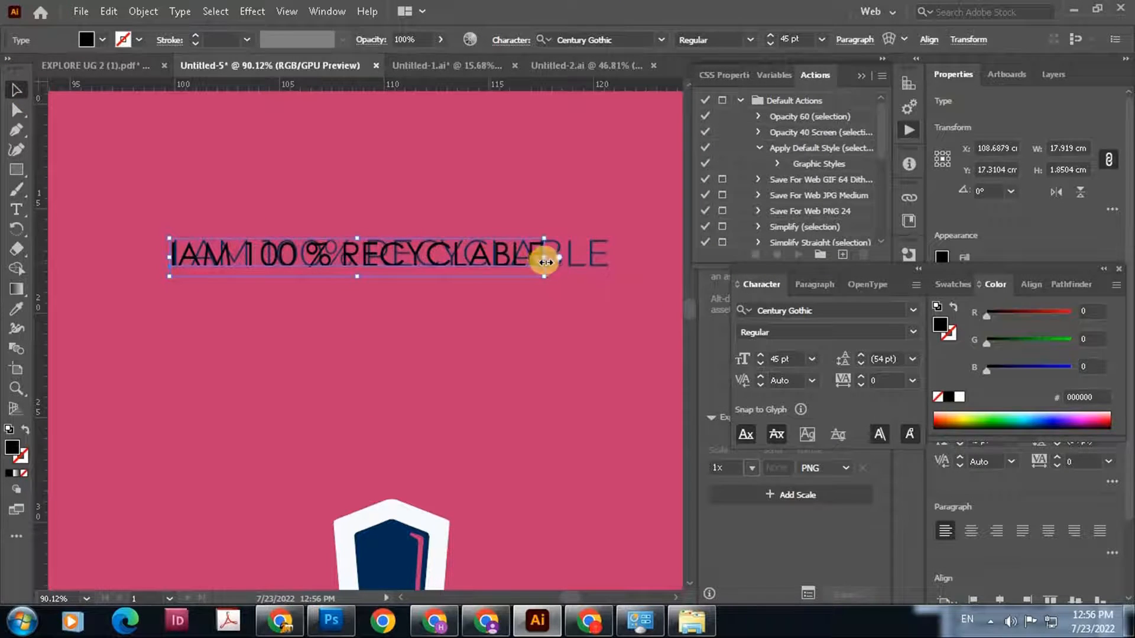
{"action": "left_click_drag", "start_coordinate": [545, 262], "coordinate": [563, 275]}
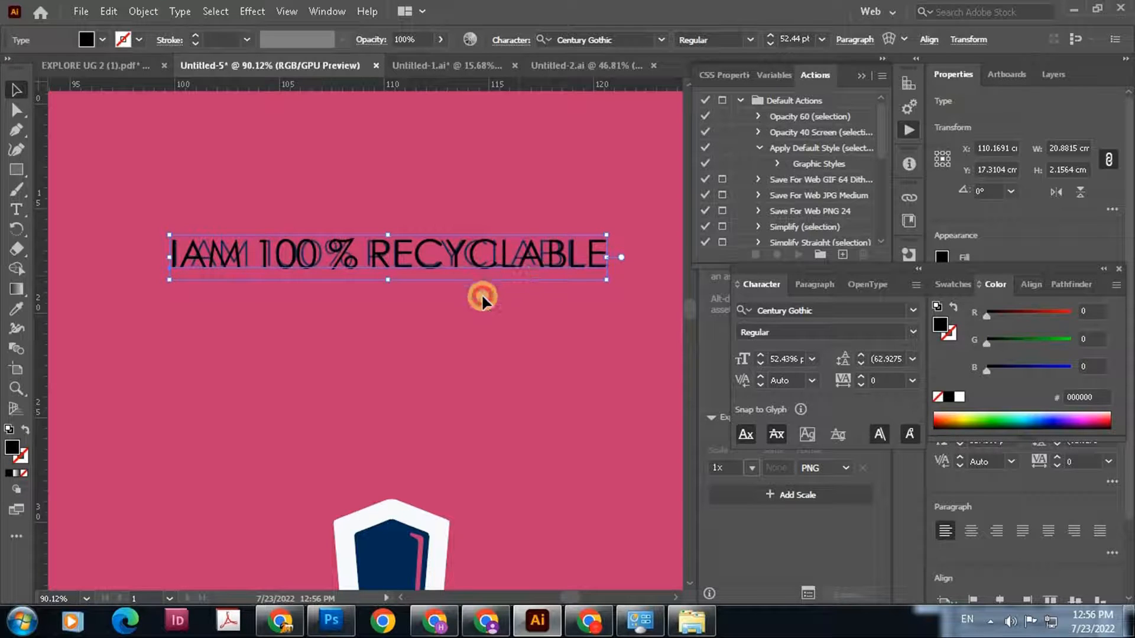
{"action": "left_click_drag", "start_coordinate": [476, 248], "coordinate": [470, 284]}
{"action": "key", "text": "i"}
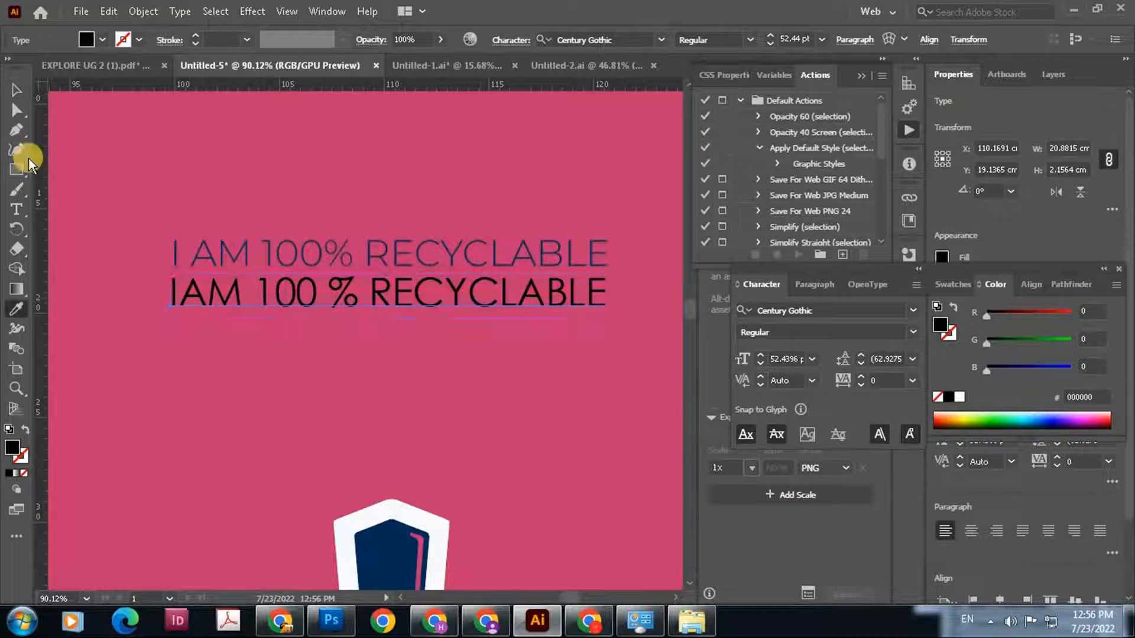
Nudge the tagline text over the original line and scale it to about 52.2 pt
{"action": "key", "text": "Up"}
{"action": "key", "text": "Up"}
{"action": "key", "text": "Up"}
{"action": "key", "text": "Up"}
{"action": "key", "text": "Up"}
{"action": "key", "text": "Up"}
{"action": "key", "text": "Up"}
{"action": "key", "text": "Up"}
{"action": "key", "text": "Up"}
{"action": "key", "text": "Up"}
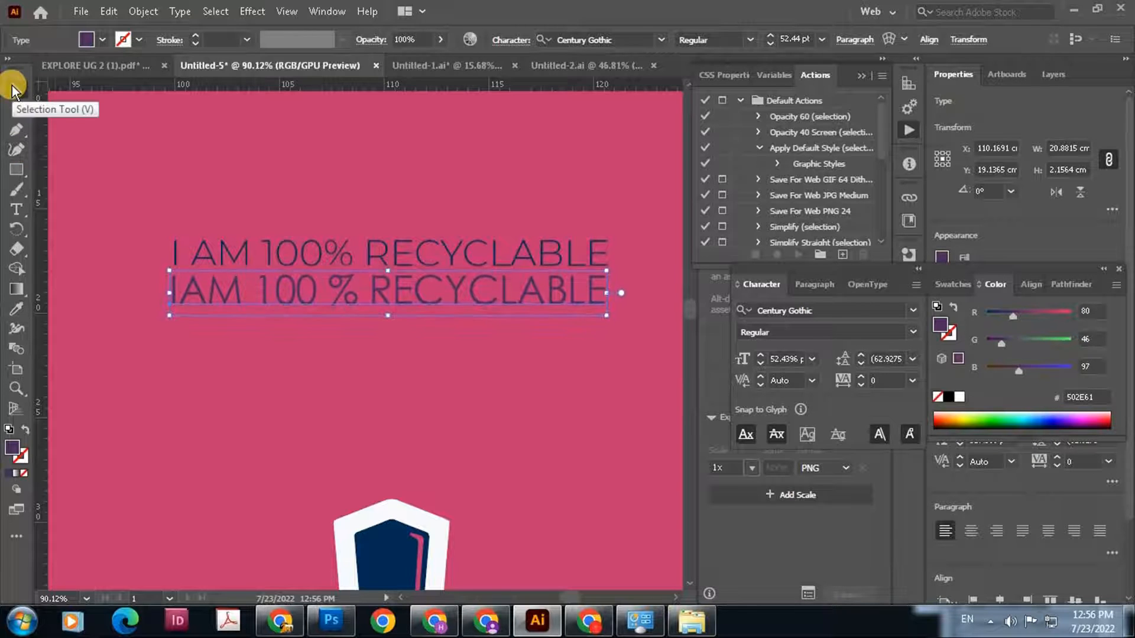
{"action": "key", "text": "Up"}
{"action": "key", "text": "Up"}
{"action": "key", "text": "Up"}
{"action": "key", "text": "Up"}
{"action": "key", "text": "Up"}
{"action": "key", "text": "Up"}
{"action": "key", "text": "Up"}
{"action": "key", "text": "Up"}
{"action": "key", "text": "Up"}
{"action": "key", "text": "Up"}
{"action": "key", "text": "Up"}
{"action": "key", "text": "Up"}
{"action": "key", "text": "Up"}
{"action": "key", "text": "Up"}
{"action": "key", "text": "Up"}
{"action": "key", "text": "Up"}
{"action": "key", "text": "Up"}
{"action": "key", "text": "Up"}
{"action": "key", "text": "Up"}
{"action": "key", "text": "Up"}
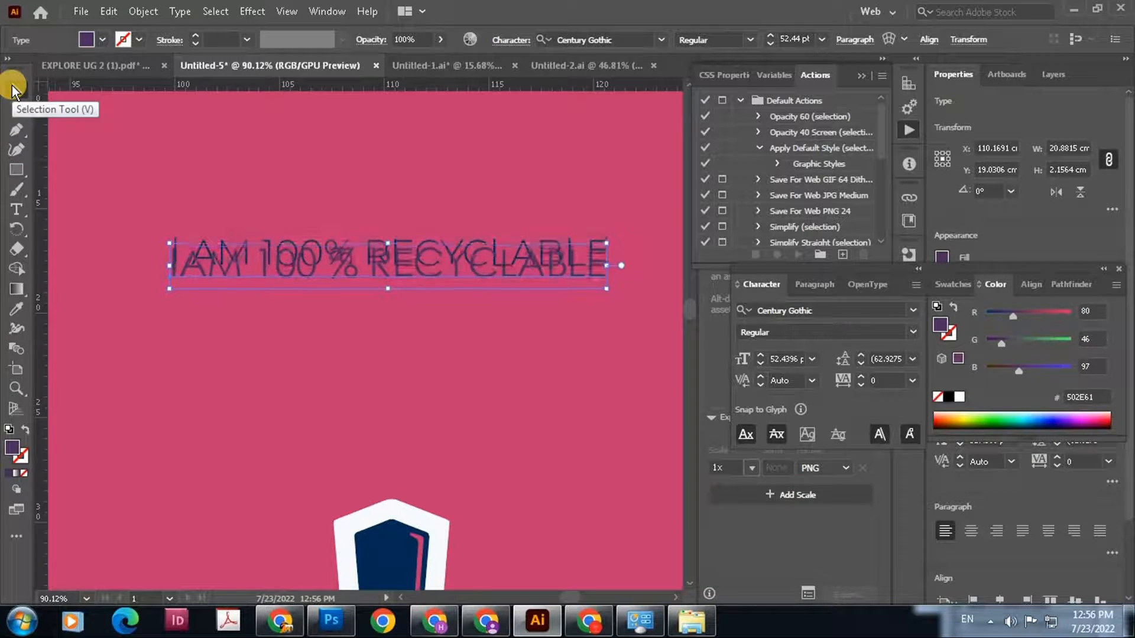
{"action": "key", "text": "Left"}
{"action": "key", "text": "Left"}
{"action": "key", "text": "Left"}
{"action": "key", "text": "Left"}
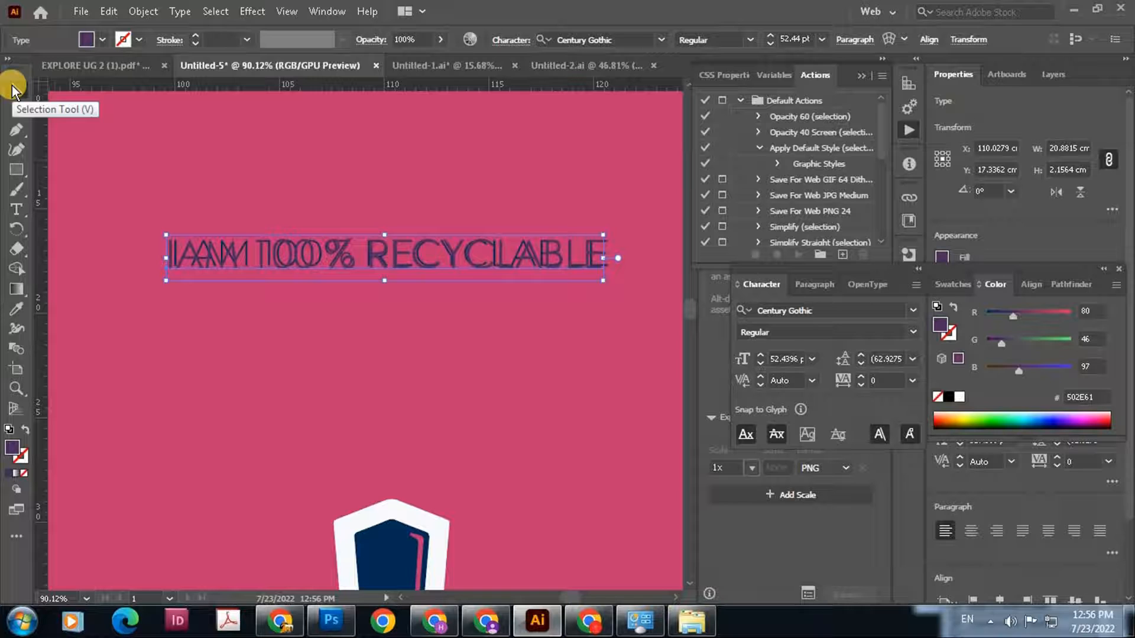
{"action": "key", "text": "Right"}
{"action": "key", "text": "Right"}
{"action": "key", "text": "Right"}
{"action": "key", "text": "Right"}
{"action": "key", "text": "Right"}
{"action": "key", "text": "Right"}
{"action": "key", "text": "Right"}
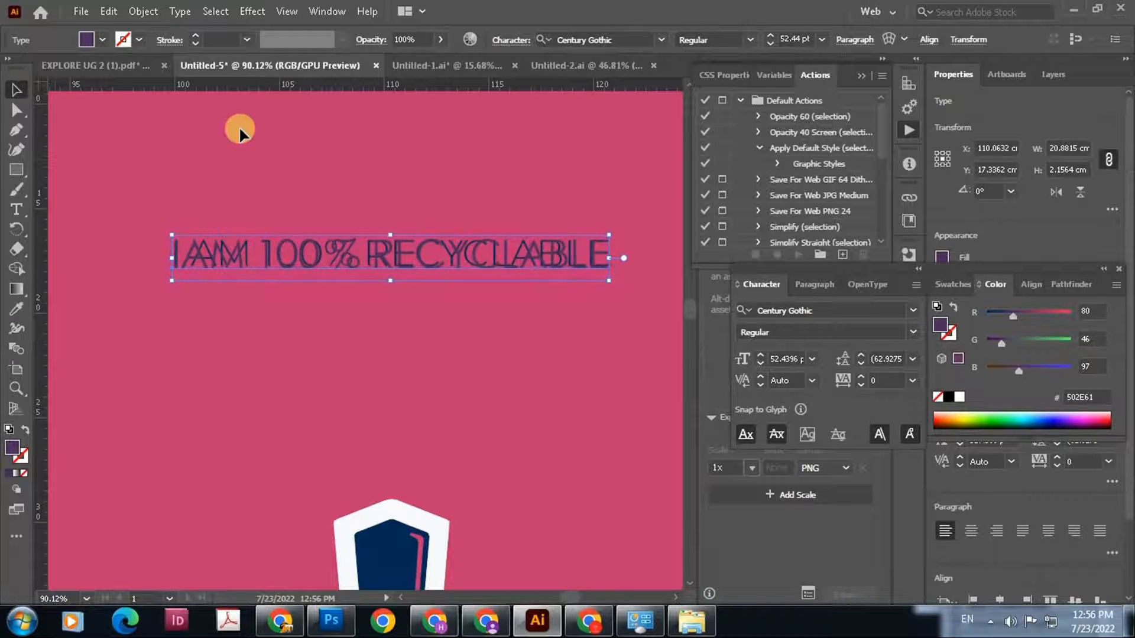
{"action": "left_click_drag", "start_coordinate": [609, 258], "coordinate": [606, 257]}
Add a three-line text reading "ENERGY", "DRINK", "75 kcal/100ml" below the matching text near the label's lower edge
{"action": "left_click_drag", "start_coordinate": [313, 195], "coordinate": [406, 395]}
{"action": "left_click_drag", "start_coordinate": [511, 473], "coordinate": [466, 365]}
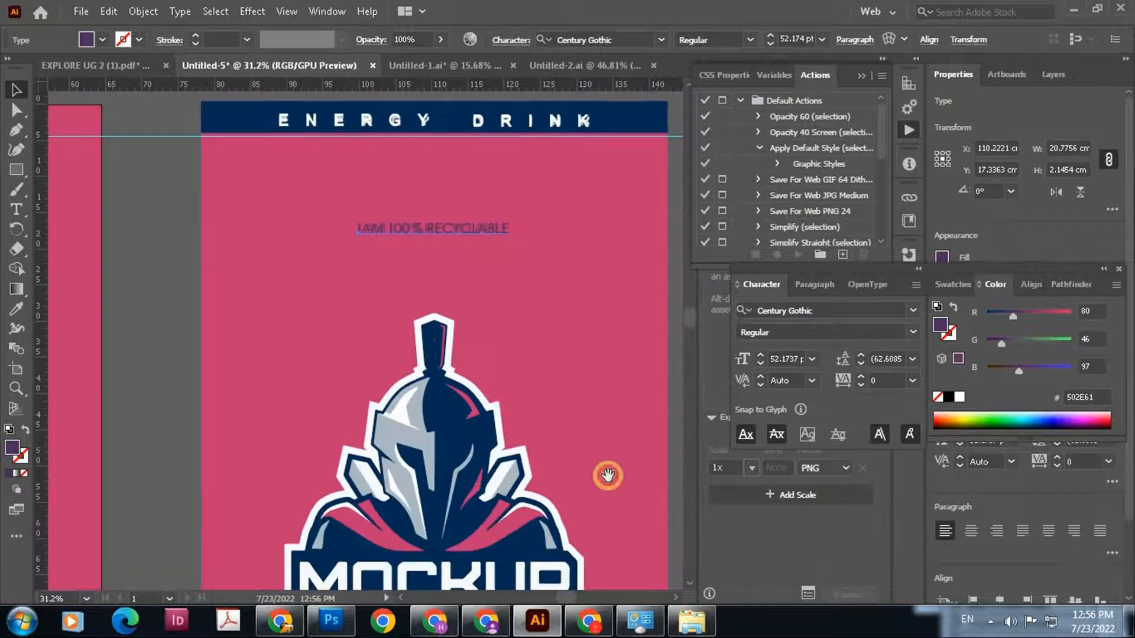
{"action": "left_click_drag", "start_coordinate": [608, 476], "coordinate": [577, 265]}
{"action": "scroll", "coordinate": [582, 512], "scroll_direction": "down", "scroll_amount": 4}
{"action": "left_click_drag", "start_coordinate": [502, 509], "coordinate": [364, 296]}
{"action": "scroll", "coordinate": [387, 326], "scroll_direction": "up", "scroll_amount": 4}
{"action": "scroll", "coordinate": [365, 295], "scroll_direction": "up", "scroll_amount": 1}
{"action": "scroll", "coordinate": [364, 295], "scroll_direction": "up", "scroll_amount": 3}
{"action": "scroll", "coordinate": [362, 329], "scroll_direction": "up", "scroll_amount": 1}
{"action": "left_click", "coordinate": [18, 208]}
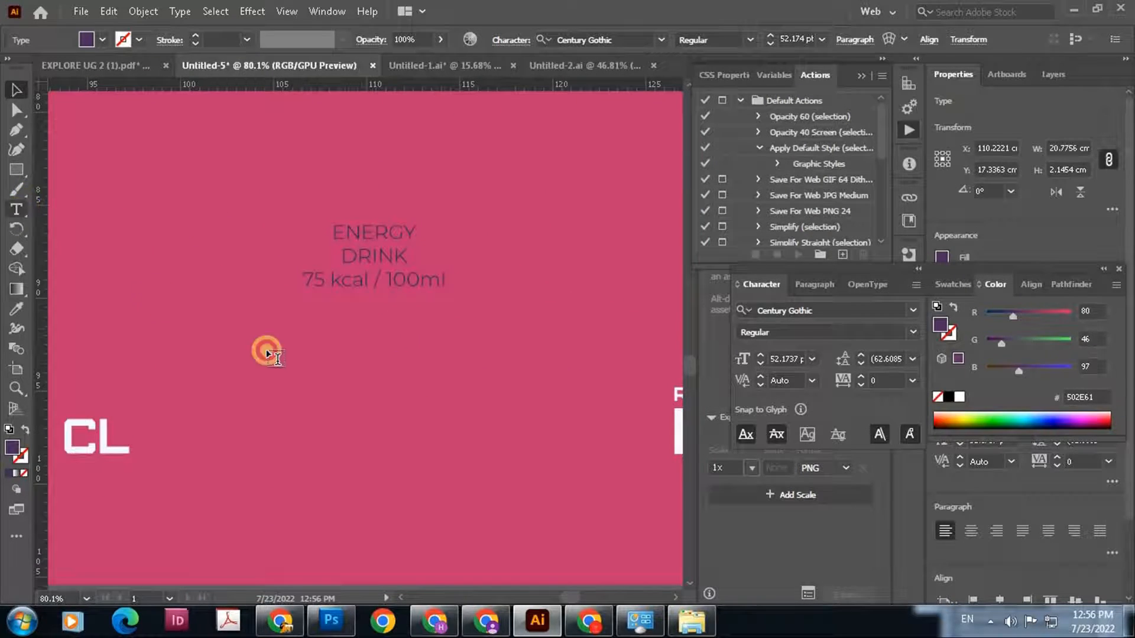
{"action": "left_click", "coordinate": [310, 357]}
{"action": "key", "text": "BackSpace"}
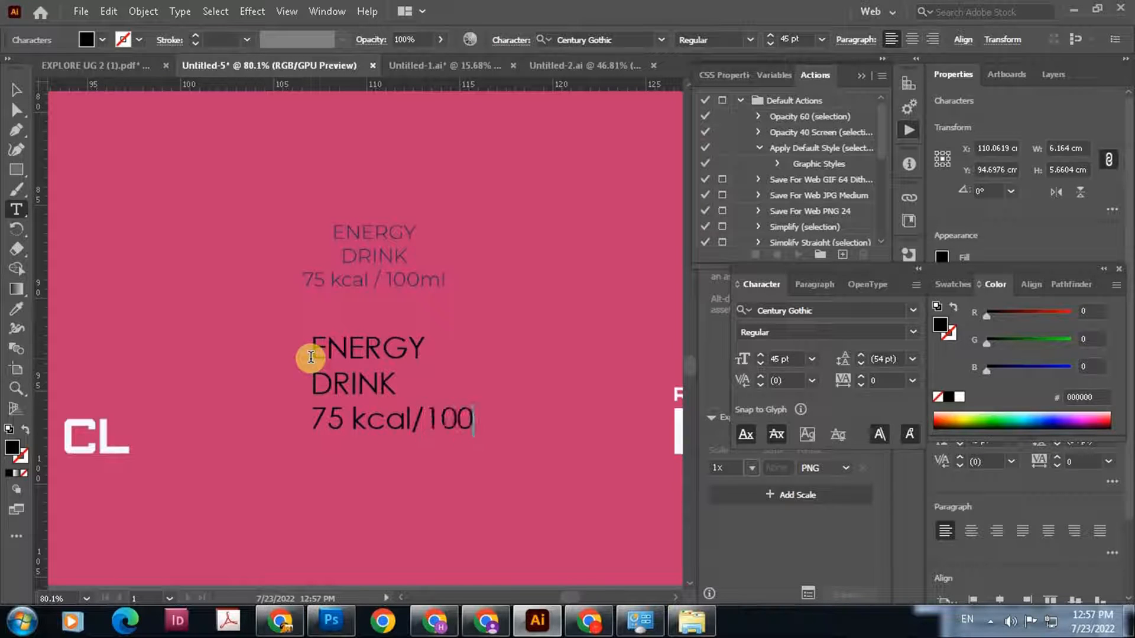
{"action": "type", "text": "l"}
Center-align the three-line text and move it over the original calorie text
{"action": "left_click", "coordinate": [16, 90]}
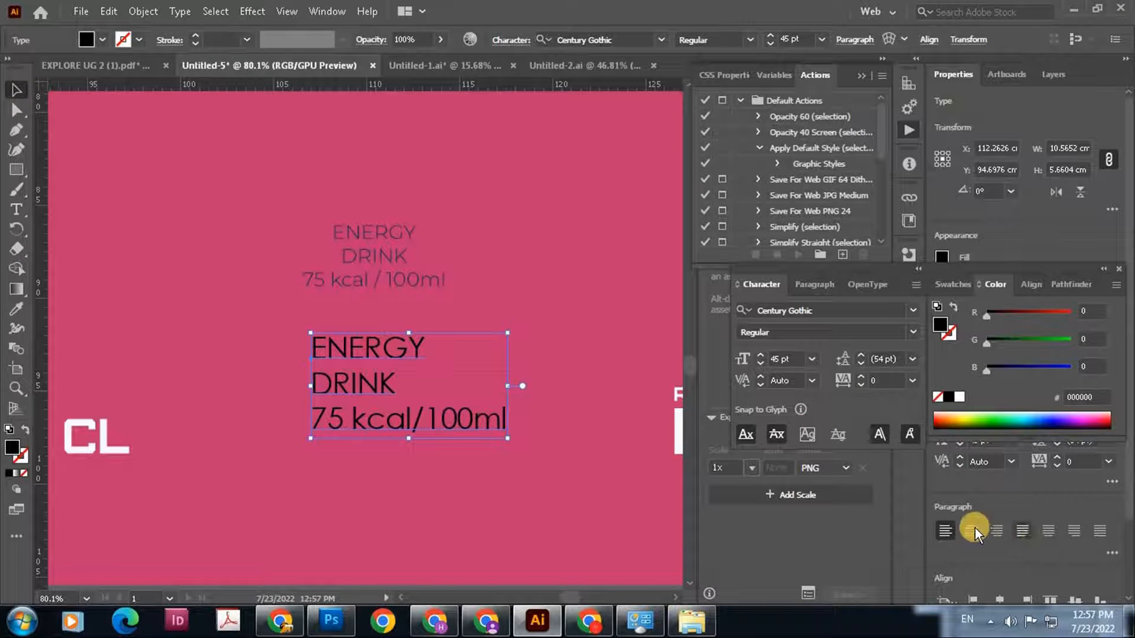
{"action": "key", "text": "ctrl+shift+c"}
{"action": "left_click_drag", "start_coordinate": [349, 341], "coordinate": [442, 218]}
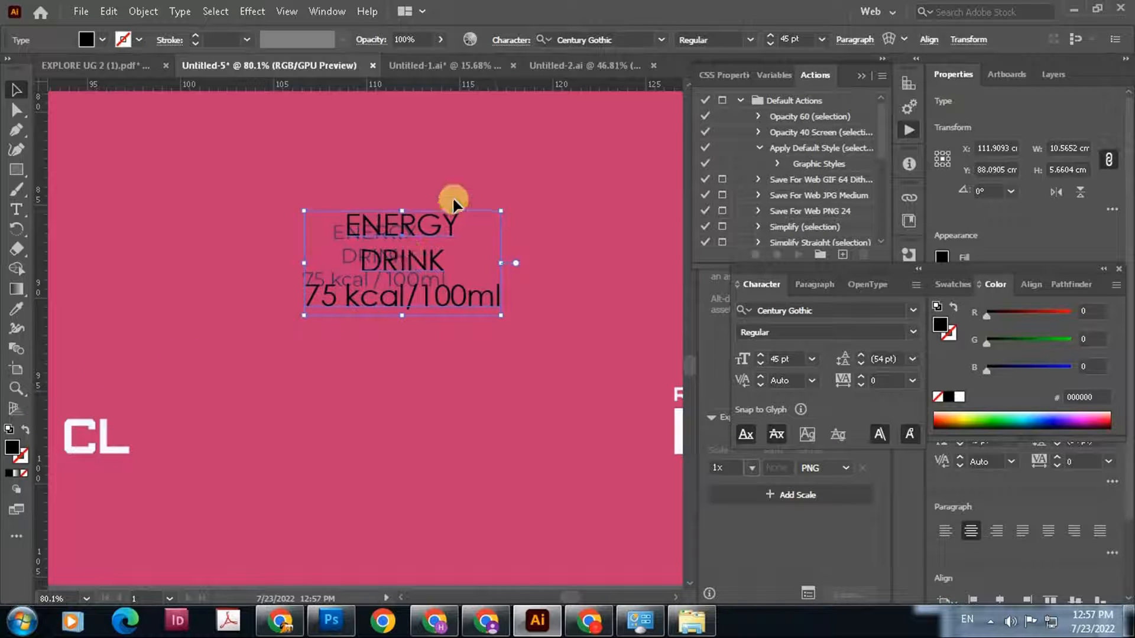
{"action": "left_click_drag", "start_coordinate": [429, 261], "coordinate": [434, 279]}
Sample the original lettering's dark purple (513159) as the fill of the three-line text
{"action": "key", "text": "i"}
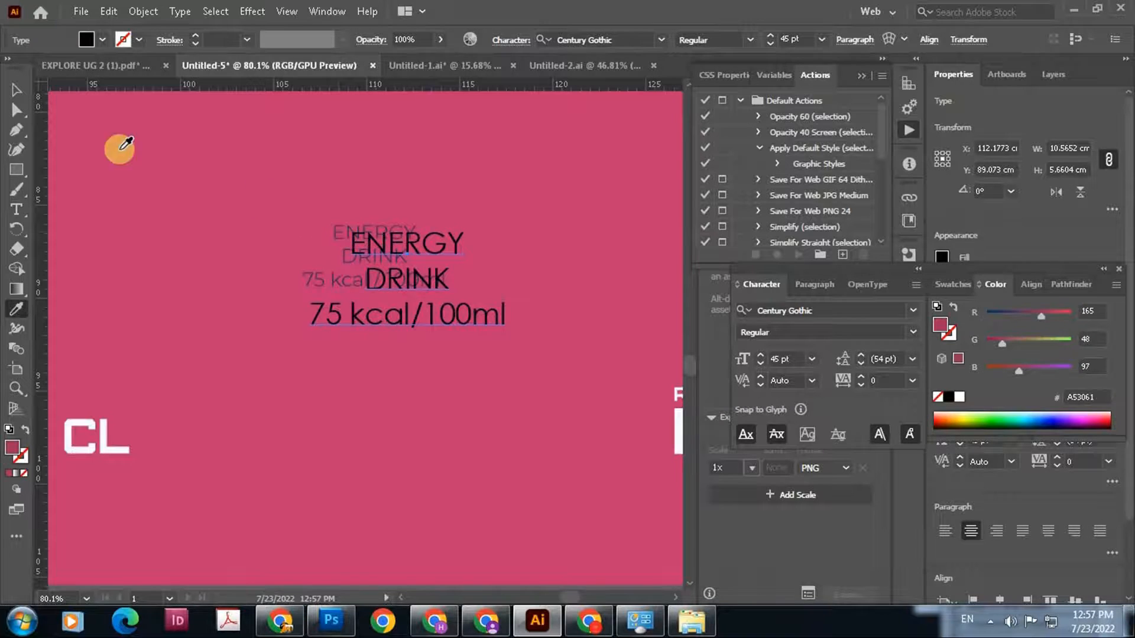
{"action": "left_click", "coordinate": [341, 227]}
{"action": "scroll", "coordinate": [341, 235], "scroll_direction": "up", "scroll_amount": 3}
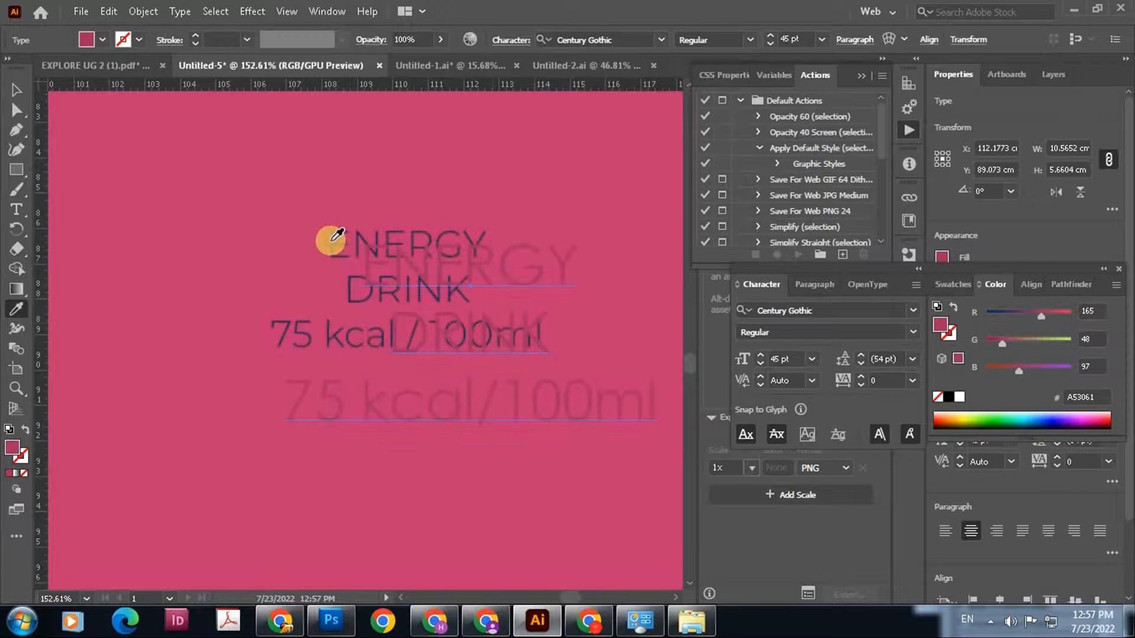
{"action": "left_click", "coordinate": [16, 92]}
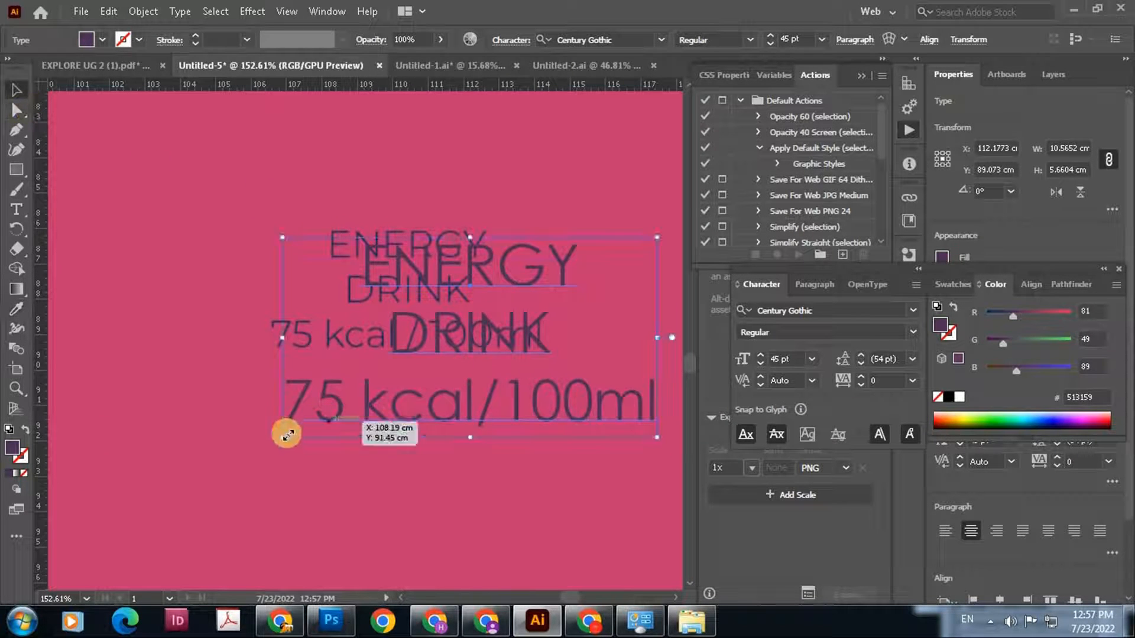
Scale the three-line text to about 30.5 pt and fit it over the original lettering
{"action": "left_click_drag", "start_coordinate": [283, 436], "coordinate": [474, 335]}
{"action": "left_click_drag", "start_coordinate": [566, 287], "coordinate": [387, 289]}
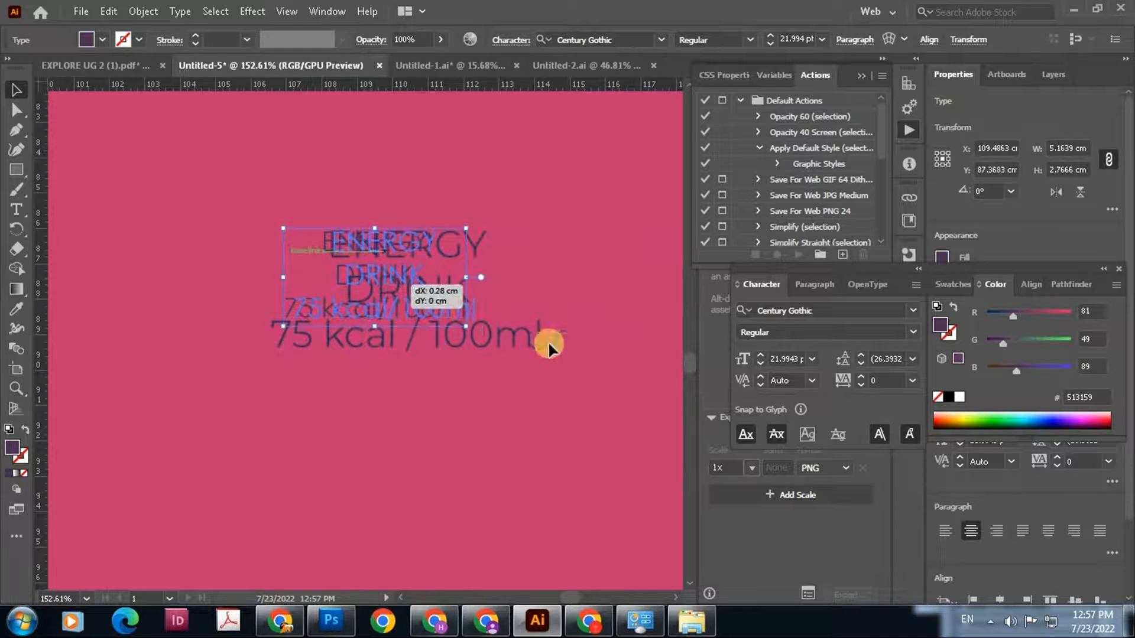
{"action": "left_click_drag", "start_coordinate": [477, 326], "coordinate": [540, 370]}
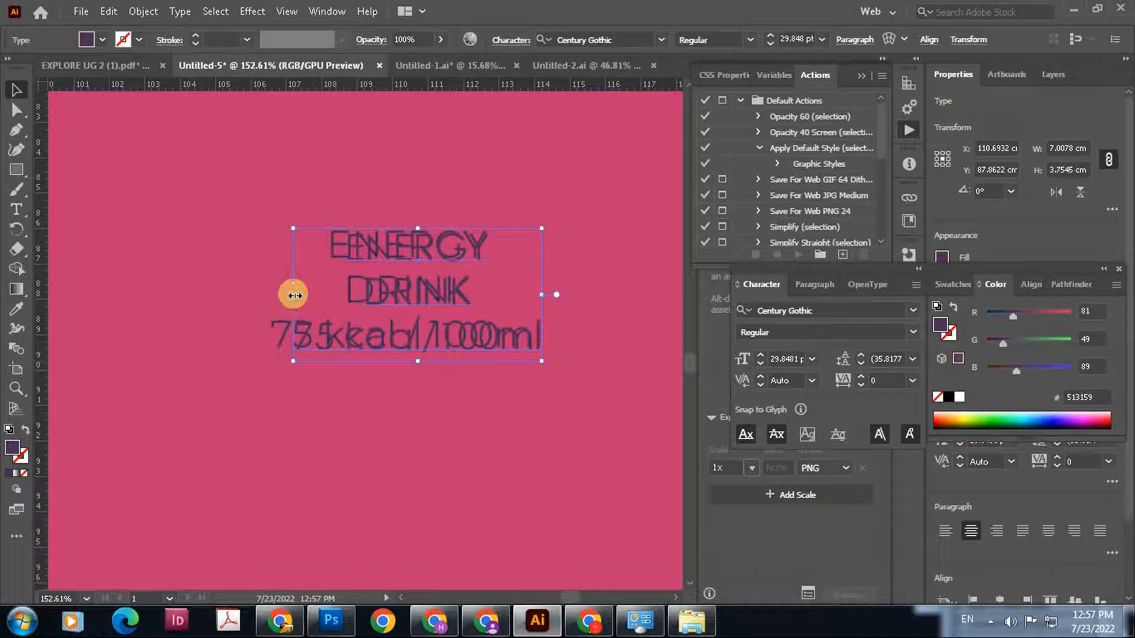
{"action": "left_click_drag", "start_coordinate": [284, 296], "coordinate": [388, 343]}
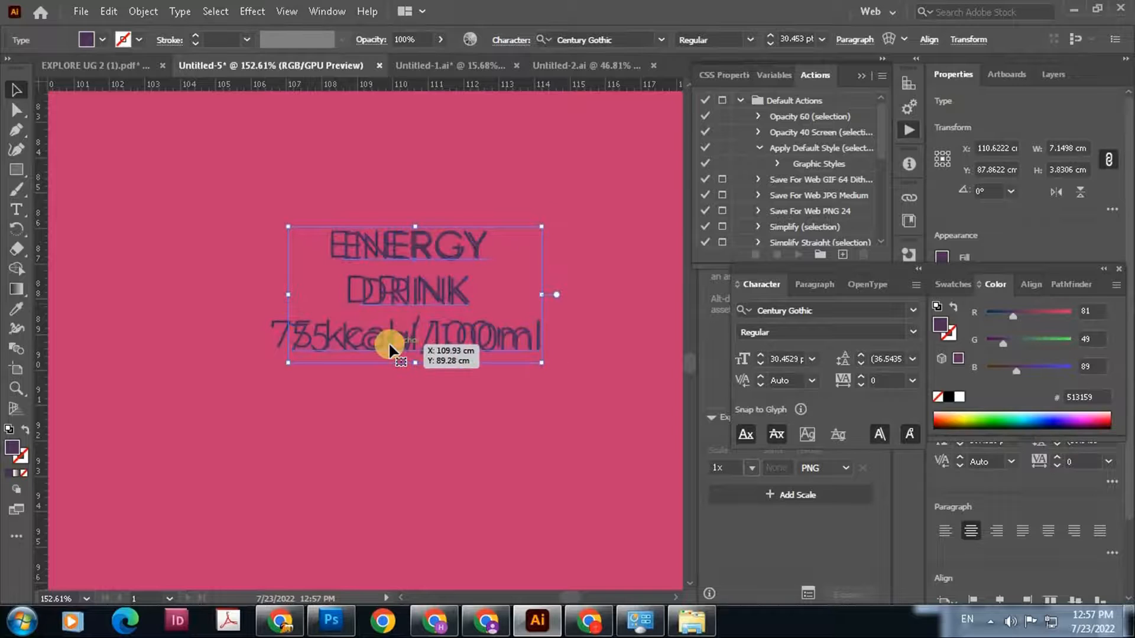
Nudge the three-line text left and slightly up into alignment with the original lettering
{"action": "key", "text": "Left"}
{"action": "key", "text": "Left"}
{"action": "key", "text": "Left"}
{"action": "key", "text": "Left"}
{"action": "key", "text": "Up"}
{"action": "key", "text": "Up"}
{"action": "key", "text": "Left"}
{"action": "key", "text": "Left"}
{"action": "key", "text": "Left"}
{"action": "key", "text": "Left"}
{"action": "key", "text": "Left"}
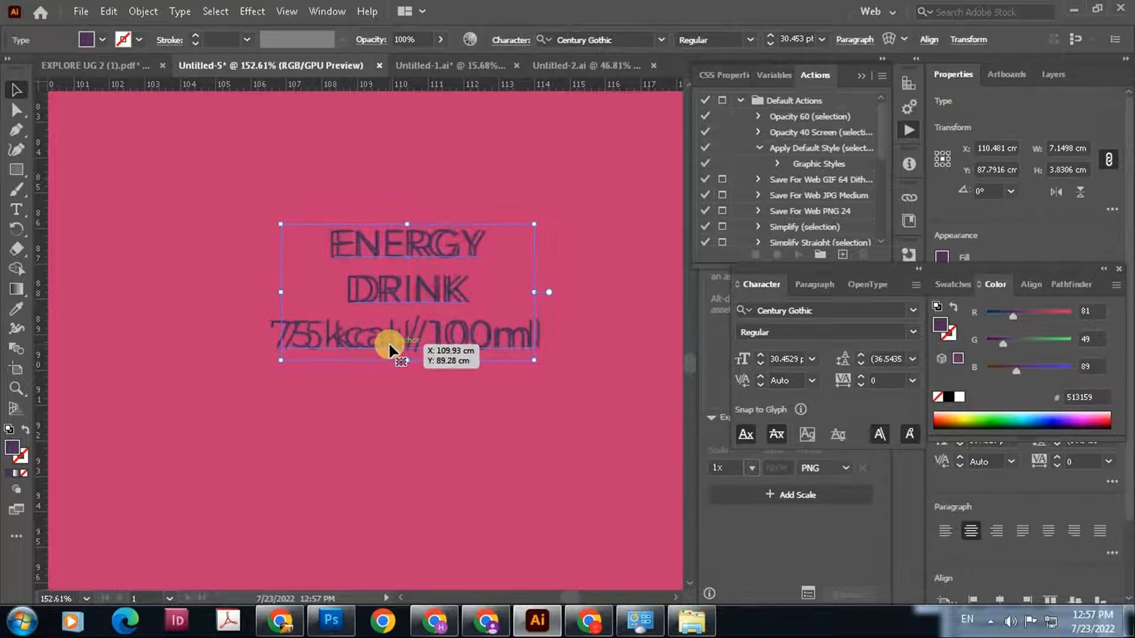
Nudge the three-line text slightly into place and set the tracking of the word DRINK to 35
{"action": "key", "text": "Up"}
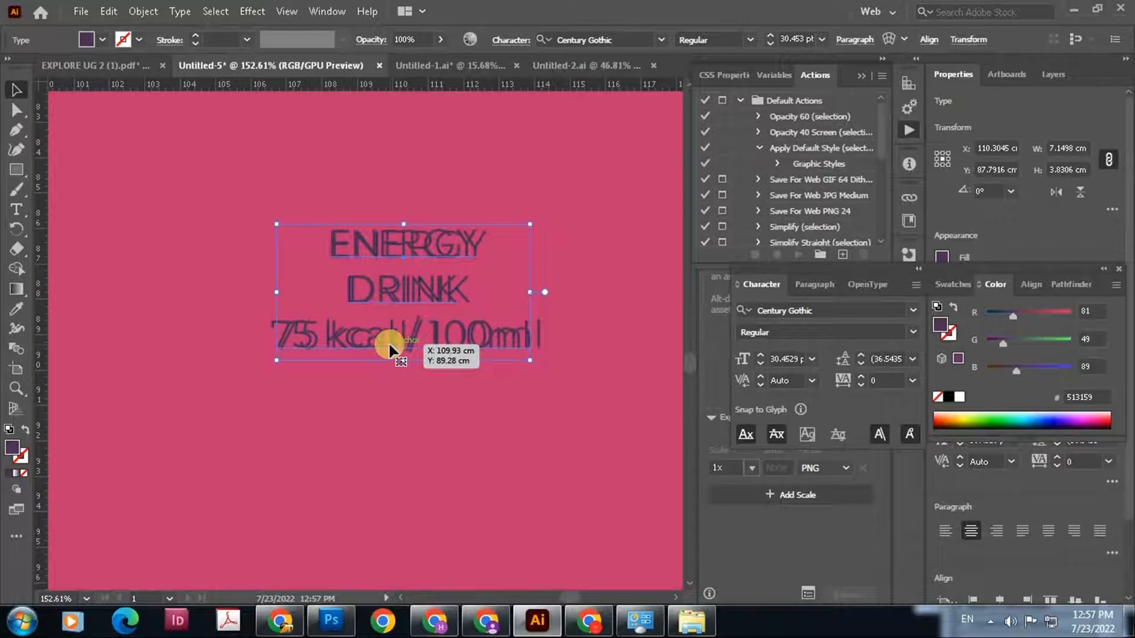
{"action": "key", "text": "Left"}
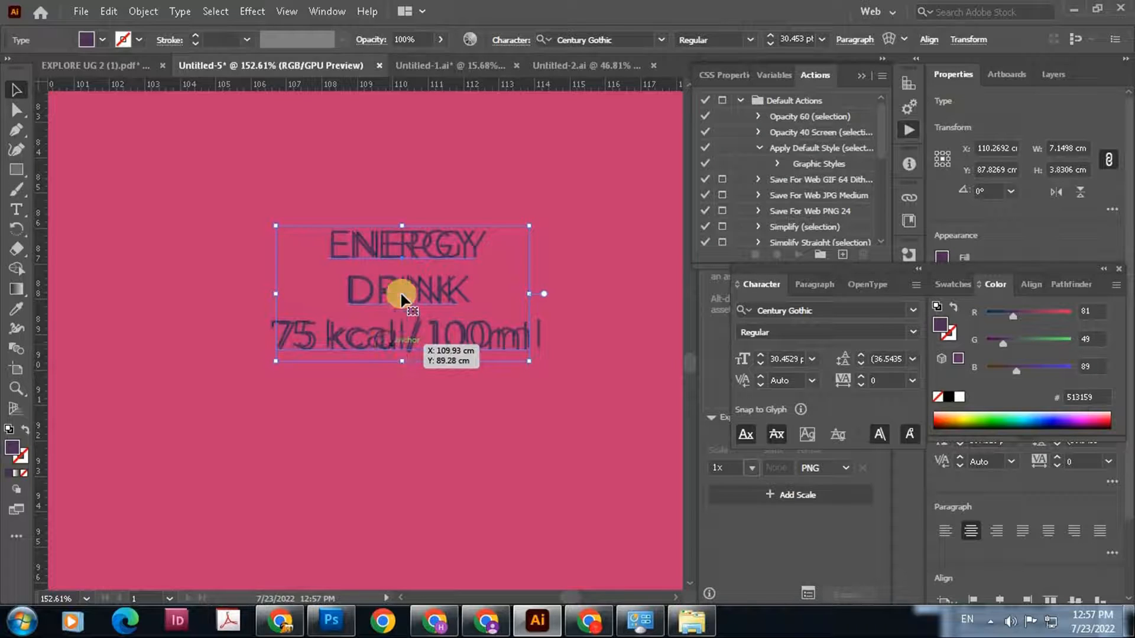
{"action": "double_click", "coordinate": [451, 288]}
{"action": "left_click_drag", "start_coordinate": [337, 300], "coordinate": [458, 294]}
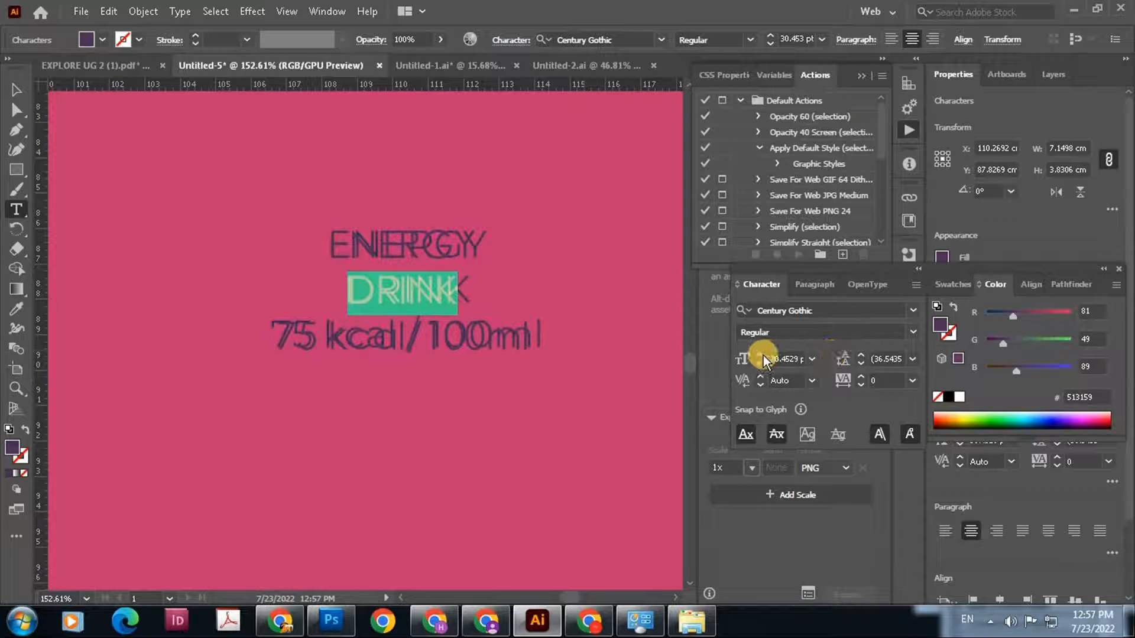
{"action": "left_click", "coordinate": [867, 379]}
{"action": "left_click", "coordinate": [867, 379]}
{"action": "left_click", "coordinate": [866, 379]}
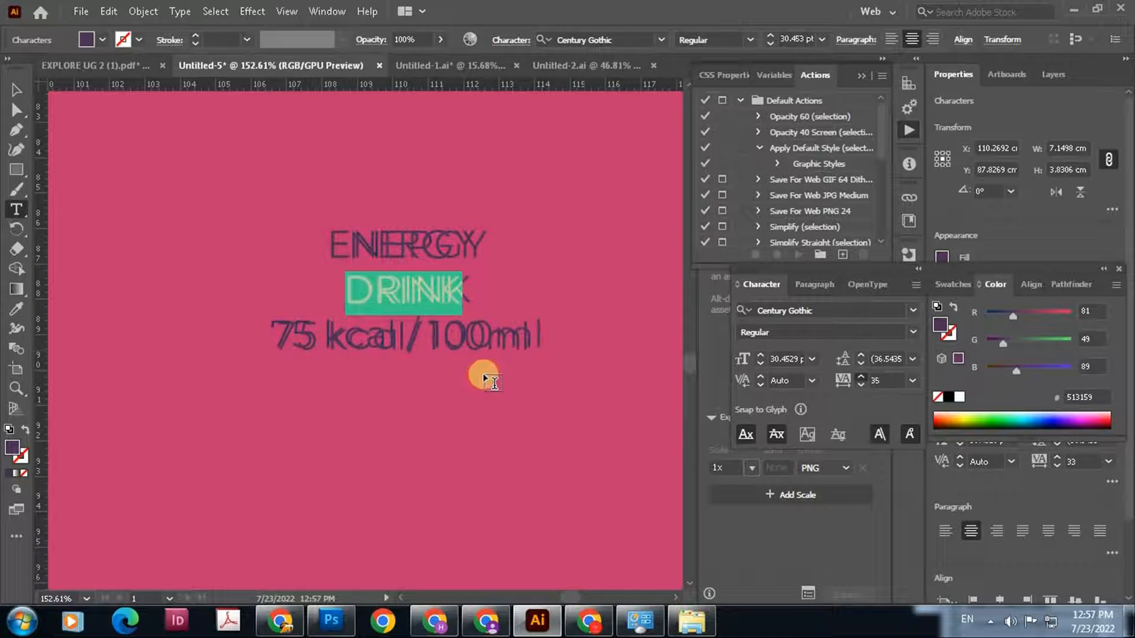
{"action": "left_click", "coordinate": [16, 89]}
{"action": "left_click", "coordinate": [83, 137]}
Add a centered point text reading "33 CL" just below the pink label, beneath the original volume lettering
{"action": "left_click_drag", "start_coordinate": [445, 373], "coordinate": [313, 378]}
{"action": "left_click_drag", "start_coordinate": [408, 367], "coordinate": [417, 237]}
{"action": "left_click_drag", "start_coordinate": [253, 329], "coordinate": [436, 451]}
{"action": "left_click_drag", "start_coordinate": [495, 484], "coordinate": [142, 257]}
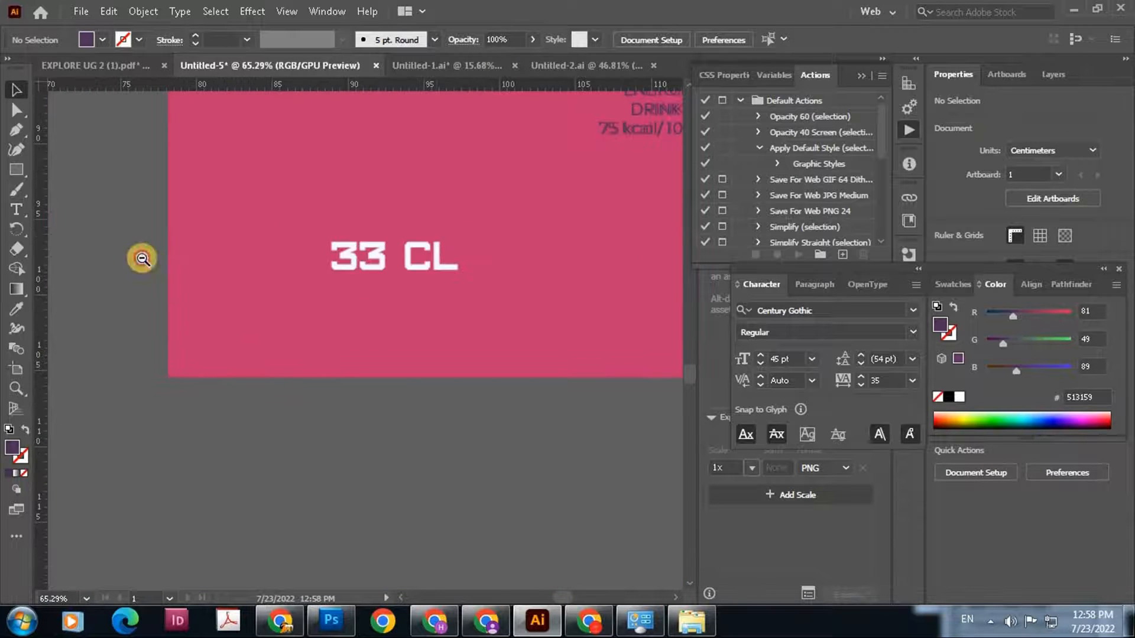
{"action": "left_click_drag", "start_coordinate": [468, 450], "coordinate": [644, 446]}
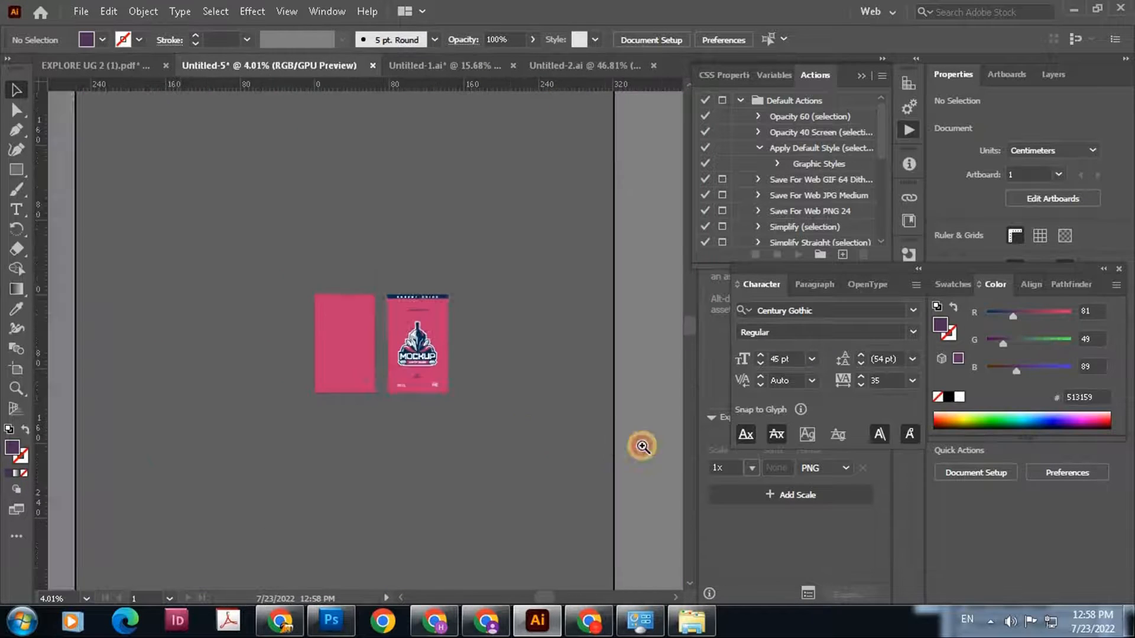
{"action": "left_click_drag", "start_coordinate": [252, 273], "coordinate": [370, 425]}
{"action": "left_click_drag", "start_coordinate": [315, 356], "coordinate": [441, 436]}
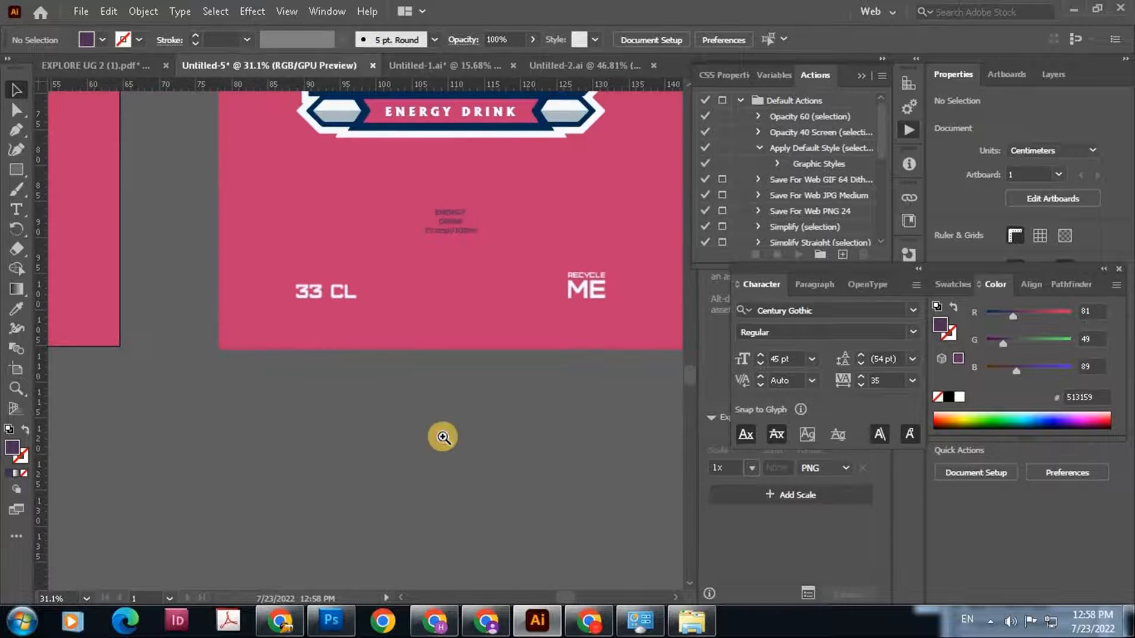
{"action": "left_click", "coordinate": [21, 214]}
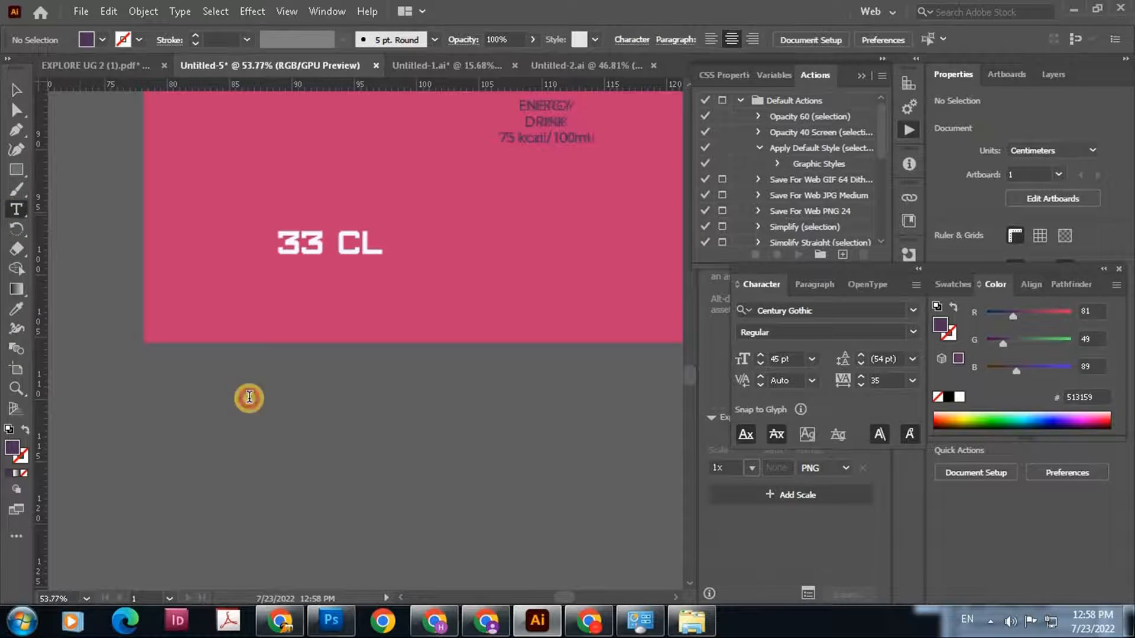
{"action": "left_click", "coordinate": [248, 397]}
{"action": "key", "text": "BackSpace"}
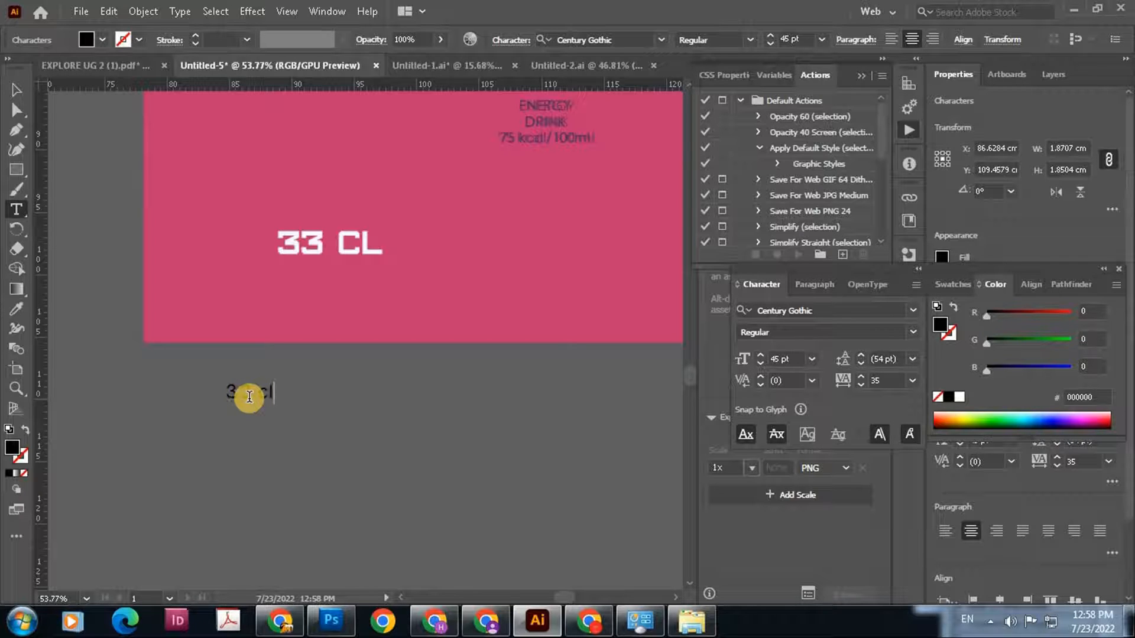
{"action": "type", "text": "33 CL"}
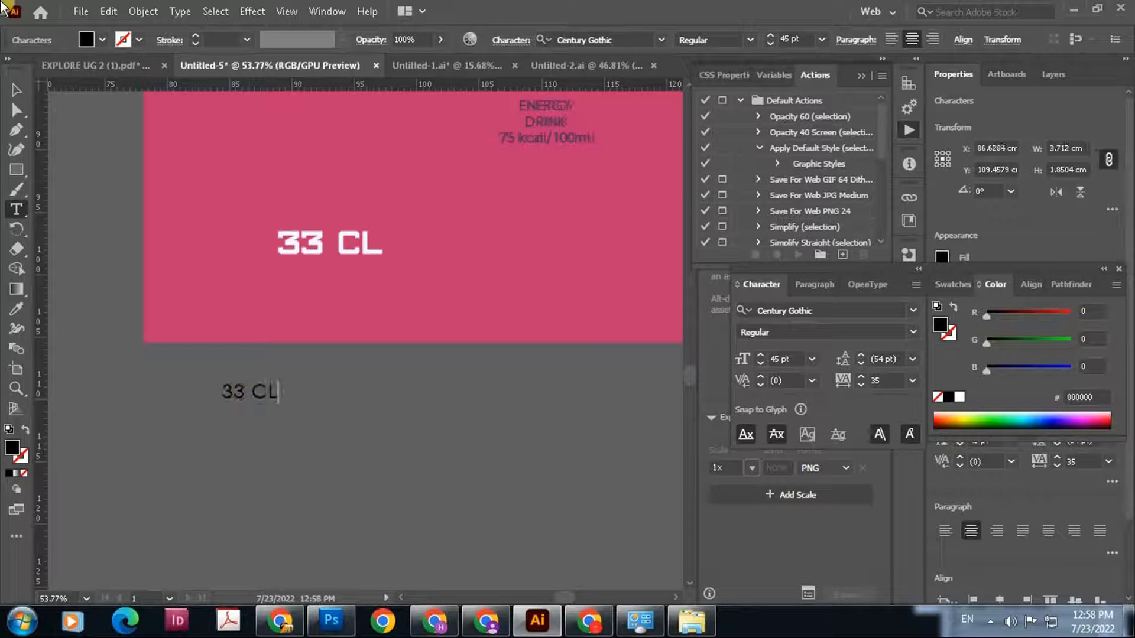
{"action": "key", "text": "Escape"}
Set the new 33 CL text to AardvarkBold and move it directly under the original volume lettering
{"action": "left_click", "coordinate": [916, 312]}
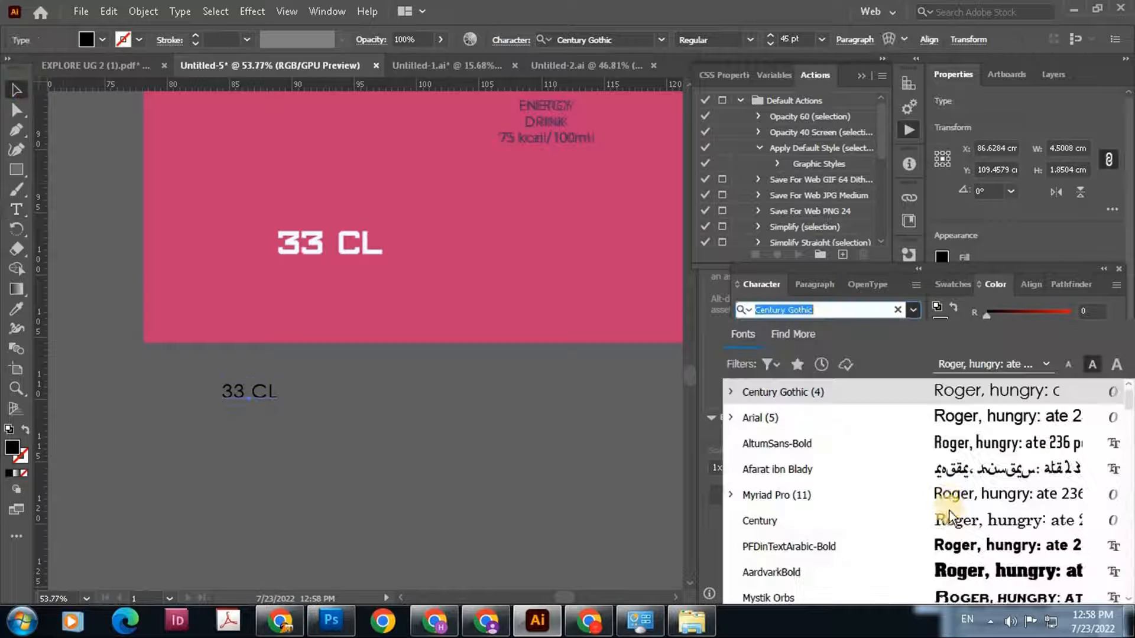
{"action": "left_click", "coordinate": [959, 577]}
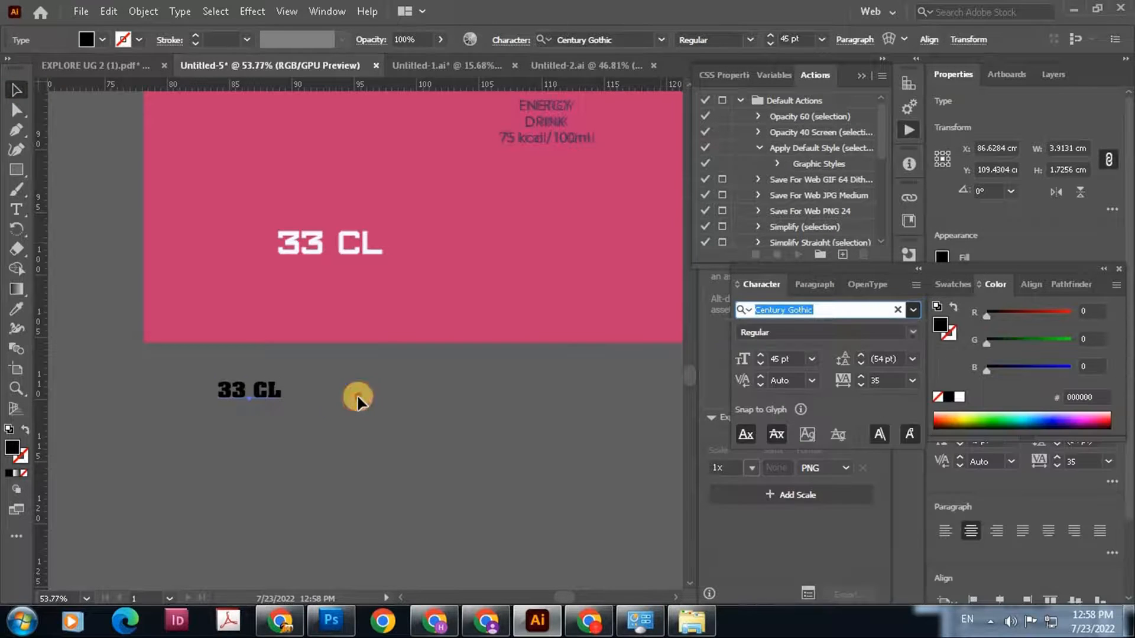
{"action": "left_click", "coordinate": [325, 363]}
{"action": "left_click_drag", "start_coordinate": [254, 391], "coordinate": [325, 363]}
Try alternative fonts such as Academy Italic Bold Italic, Ace Sans Demo and AGCooperCyr on the 33 CL text
{"action": "left_click", "coordinate": [909, 328]}
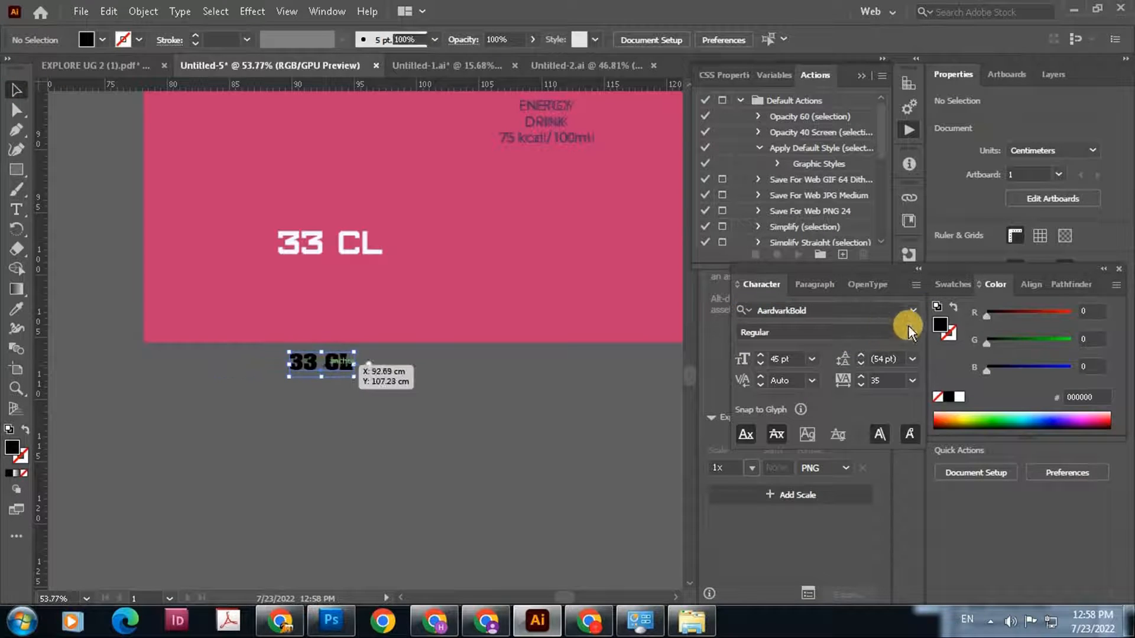
{"action": "left_click", "coordinate": [831, 308]}
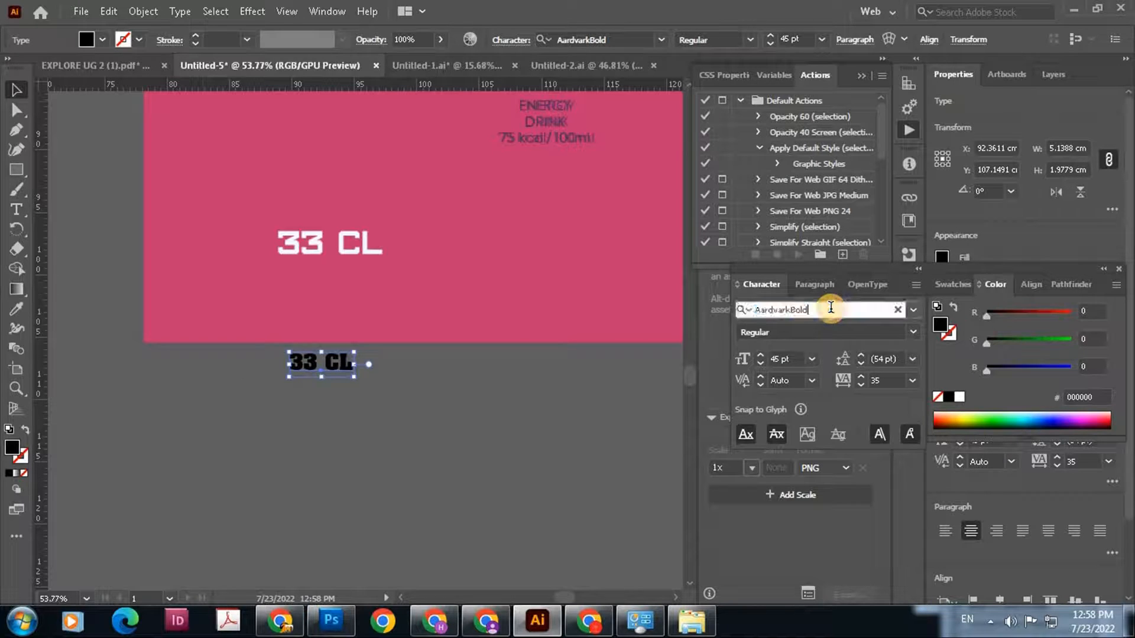
{"action": "key", "text": "Down"}
{"action": "key", "text": "Down"}
{"action": "key", "text": "Down"}
{"action": "key", "text": "Down"}
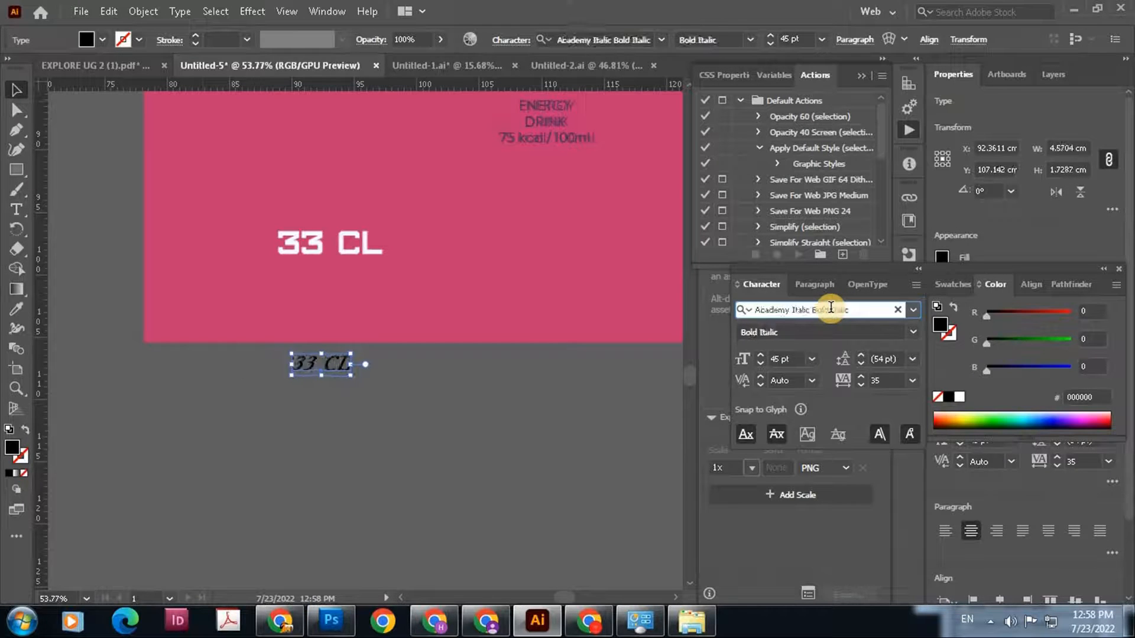
{"action": "key", "text": "Down"}
{"action": "key", "text": "Down"}
{"action": "key", "text": "Down"}
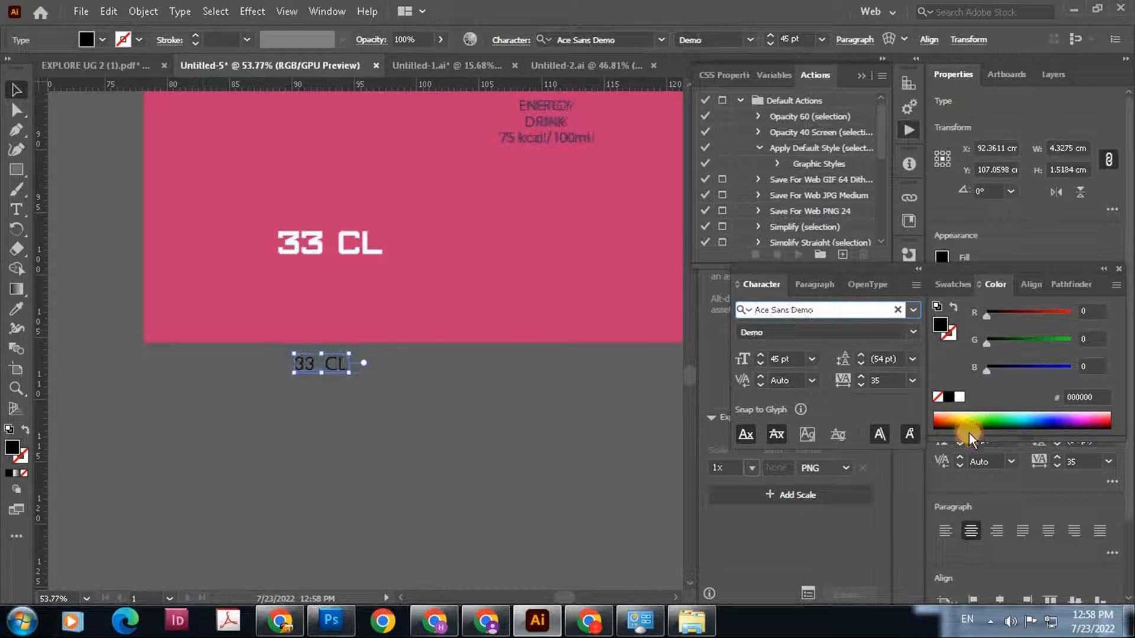
{"action": "scroll", "coordinate": [967, 473], "scroll_direction": "down", "scroll_amount": 5}
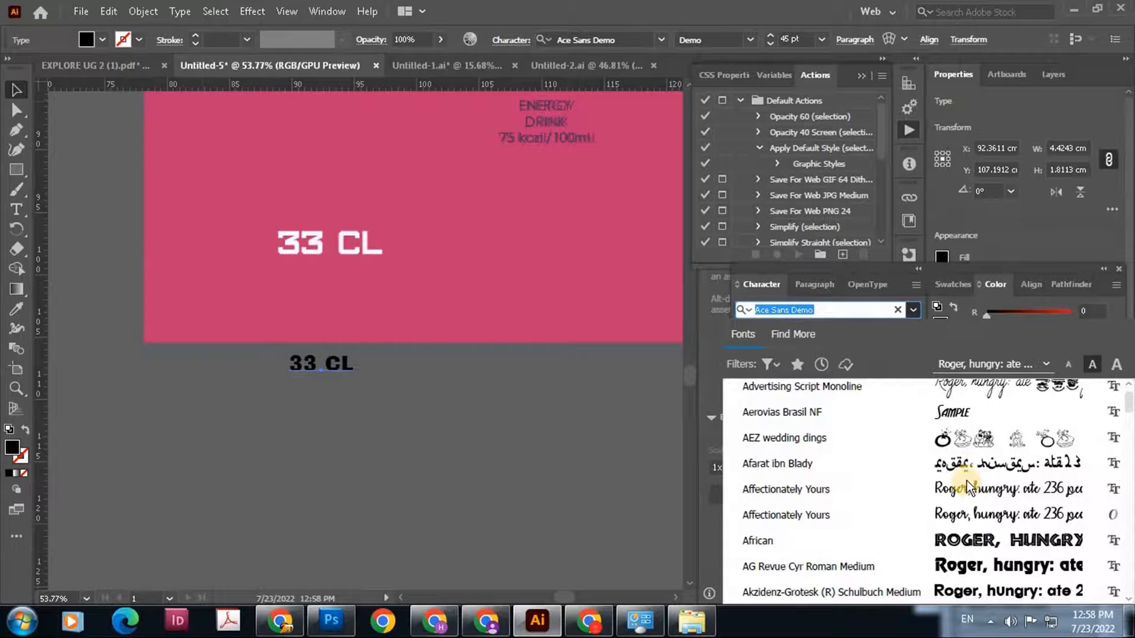
{"action": "scroll", "coordinate": [966, 473], "scroll_direction": "down", "scroll_amount": 4}
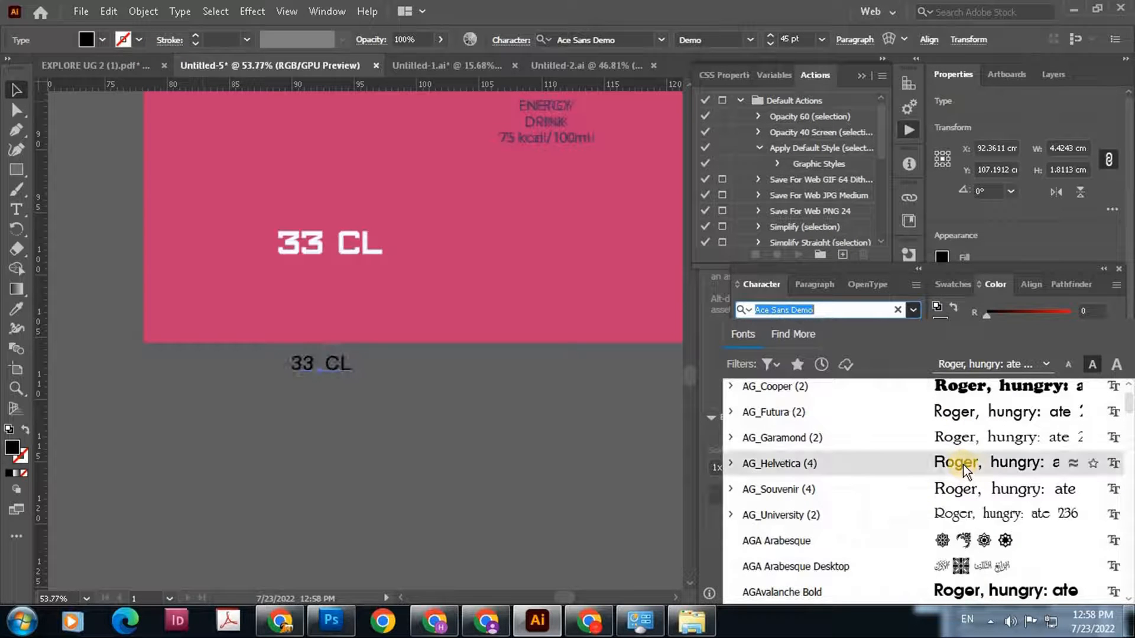
{"action": "scroll", "coordinate": [969, 507], "scroll_direction": "down", "scroll_amount": 1}
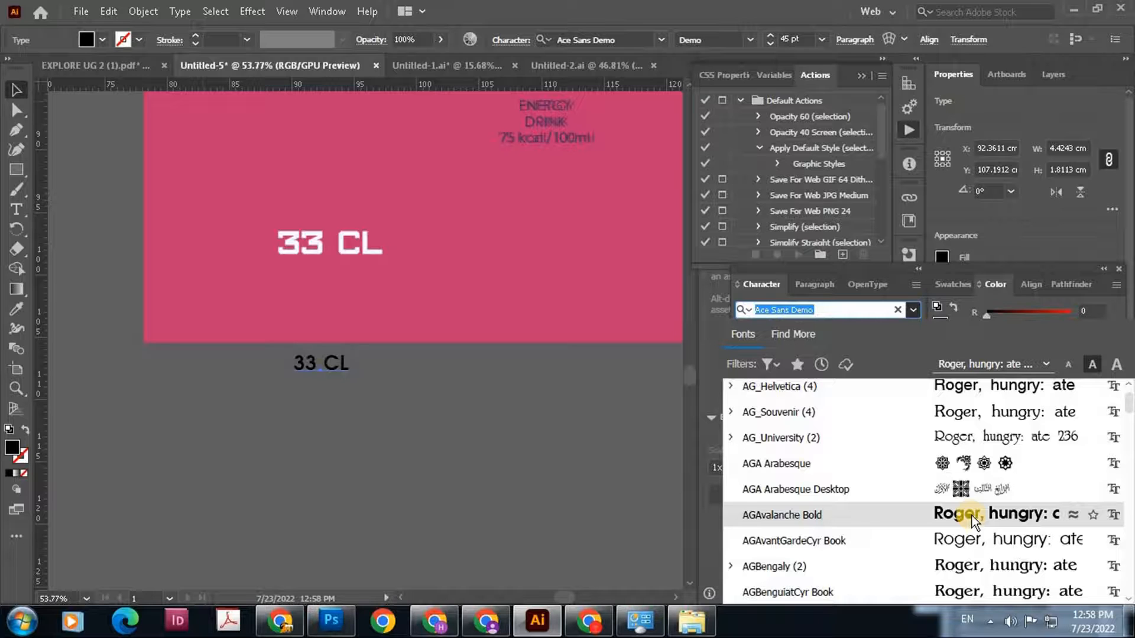
{"action": "scroll", "coordinate": [973, 513], "scroll_direction": "down", "scroll_amount": 2}
Set the 33 CL text's font to Agency FB Bold
{"action": "left_click", "coordinate": [848, 306]}
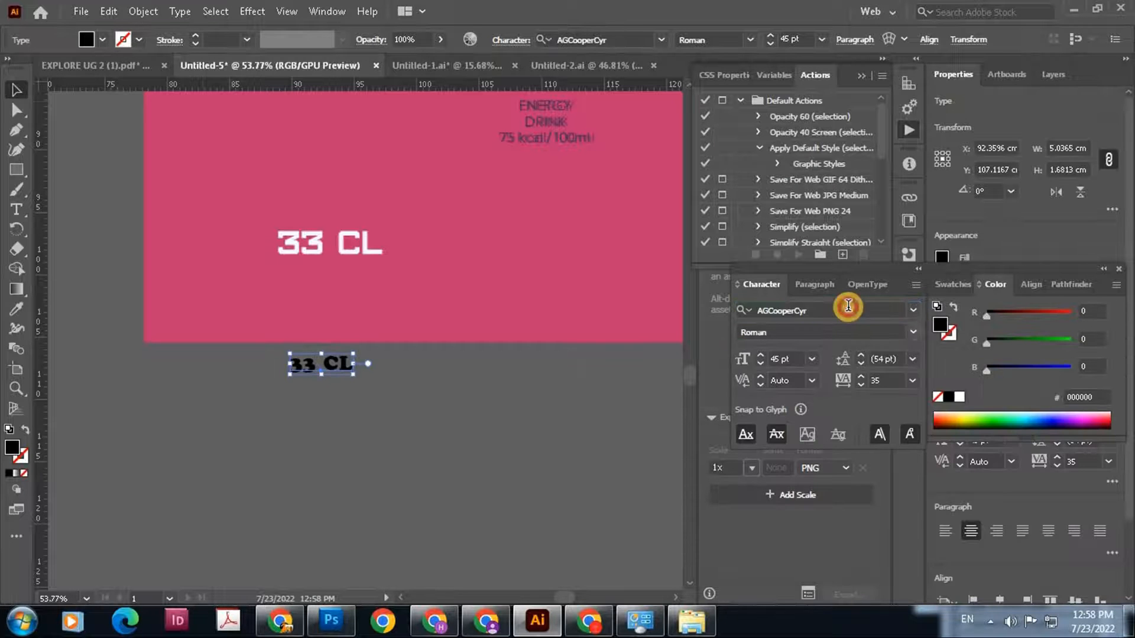
{"action": "key", "text": "Down"}
{"action": "key", "text": "Down"}
{"action": "key", "text": "Up"}
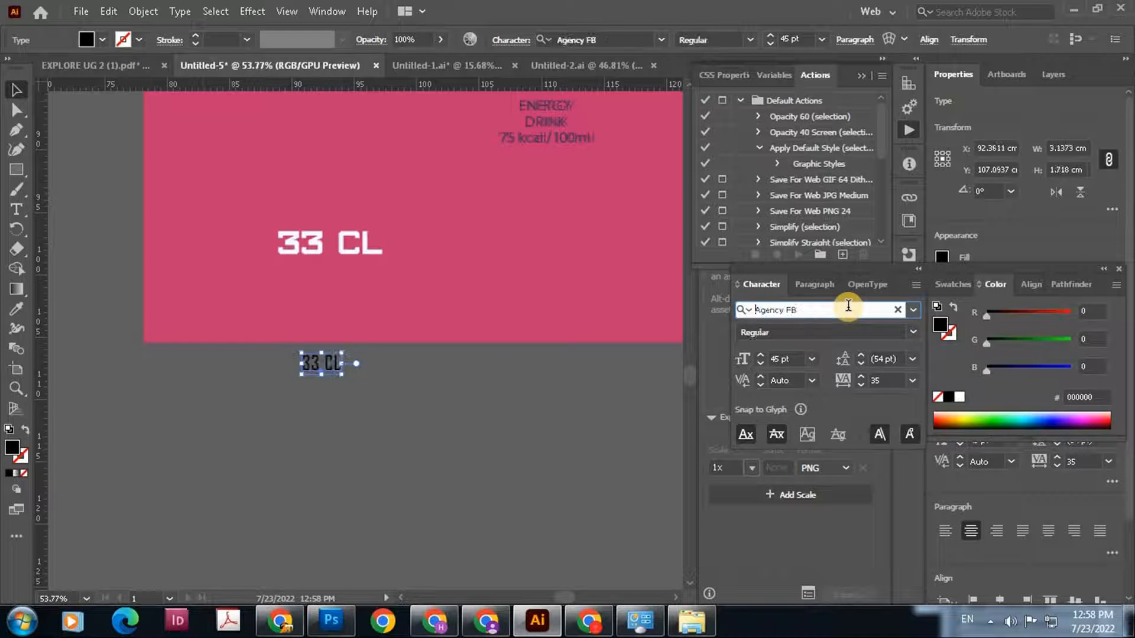
{"action": "left_click", "coordinate": [914, 330]}
{"action": "left_click", "coordinate": [848, 369]}
{"action": "left_click", "coordinate": [474, 370]}
Scale the 33 CL text to about 88.8 pt and place it over the original volume lettering
{"action": "left_click", "coordinate": [342, 365]}
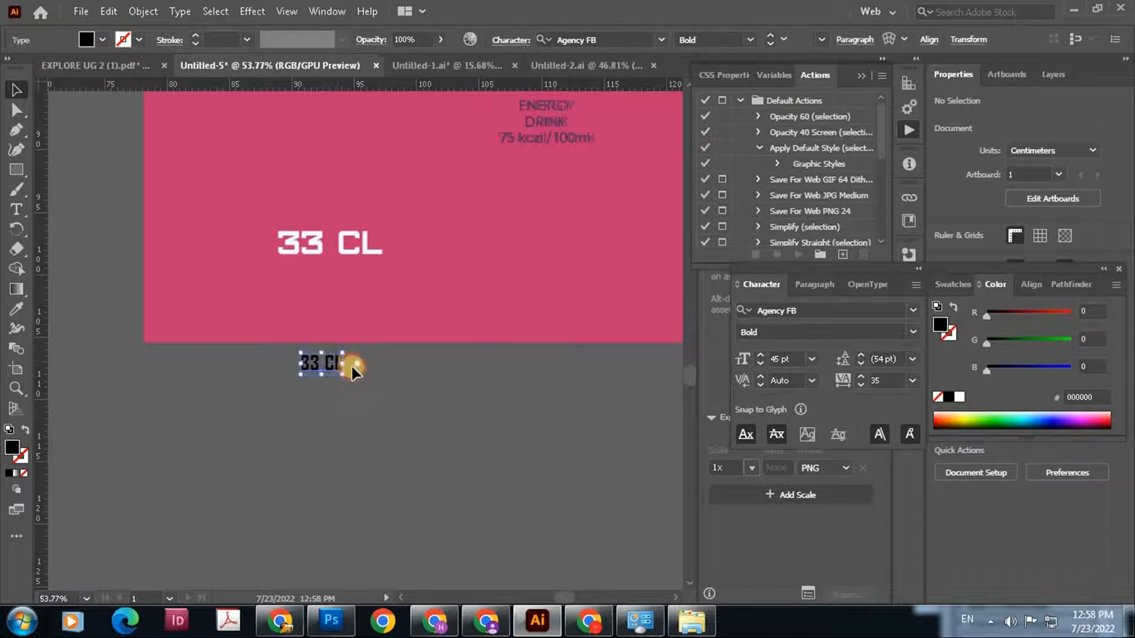
{"action": "left_click_drag", "start_coordinate": [350, 373], "coordinate": [384, 384]}
{"action": "left_click_drag", "start_coordinate": [314, 260], "coordinate": [316, 244]}
{"action": "scroll", "coordinate": [494, 329], "scroll_direction": "down", "scroll_amount": 3}
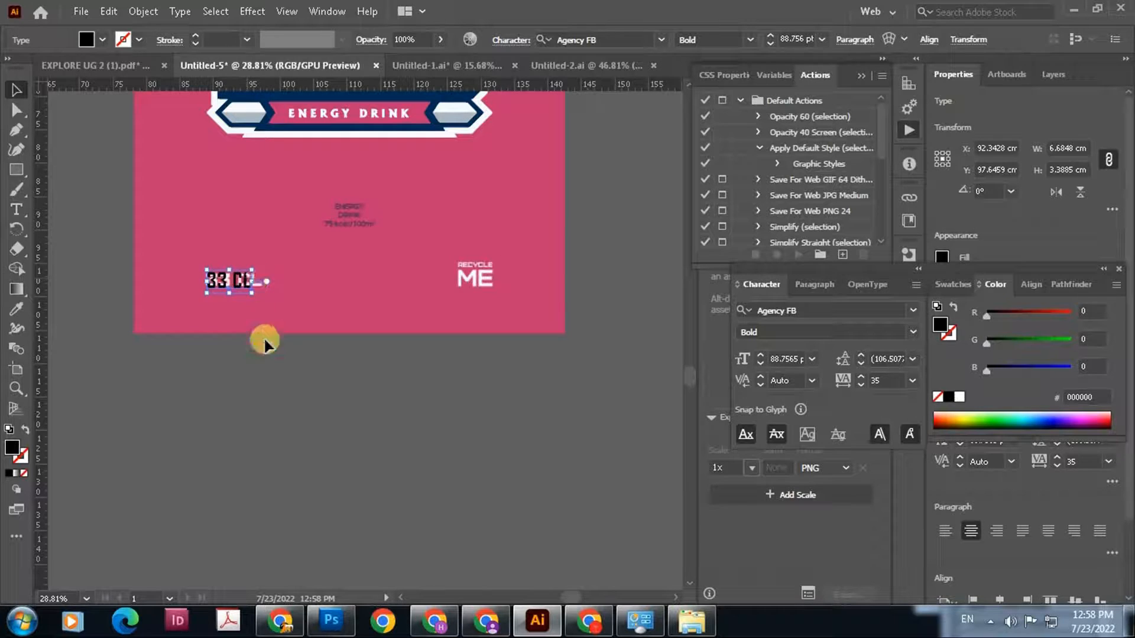
{"action": "left_click", "coordinate": [264, 339]}
Duplicate the 33 CL text onto the original RECYCLE ME lettering and change the copy's wording to "ME"
{"action": "left_click_drag", "start_coordinate": [248, 283], "coordinate": [506, 308]}
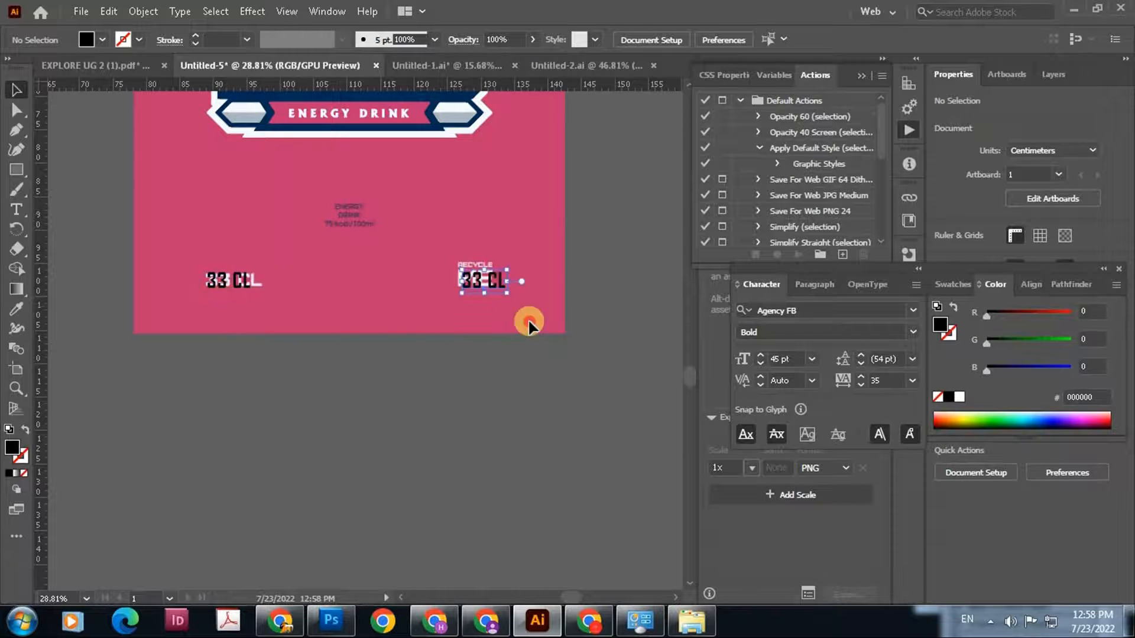
{"action": "scroll", "coordinate": [496, 292], "scroll_direction": "up", "scroll_amount": 4}
{"action": "double_click", "coordinate": [450, 273]}
{"action": "key", "text": "ctrl+a"}
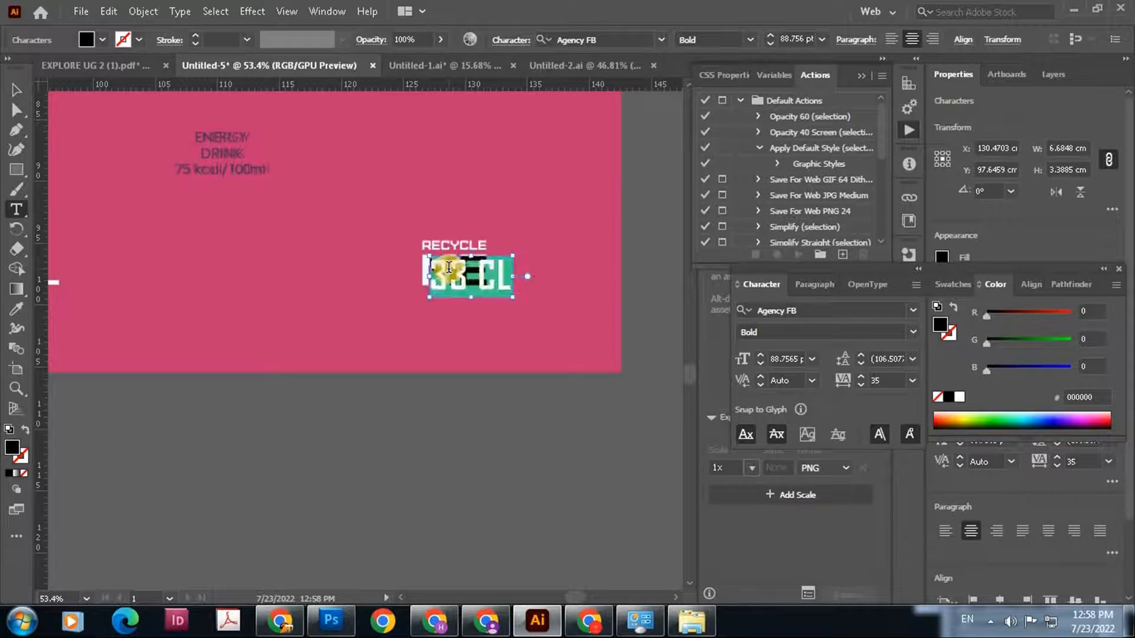
{"action": "key", "text": "BackSpace"}
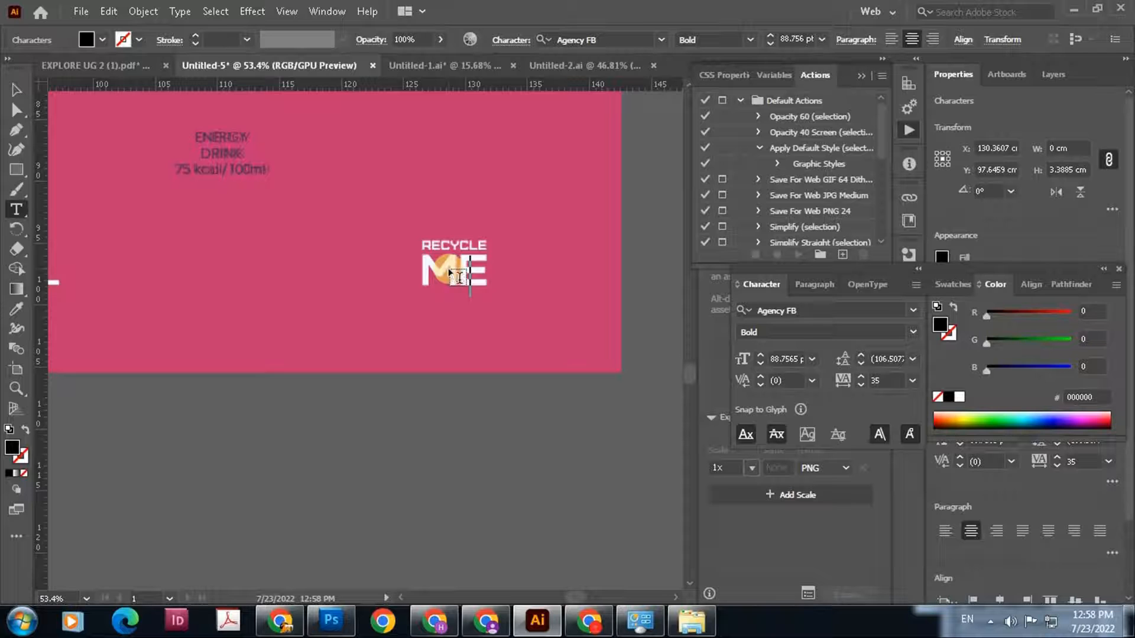
{"action": "type", "text": "ME"}
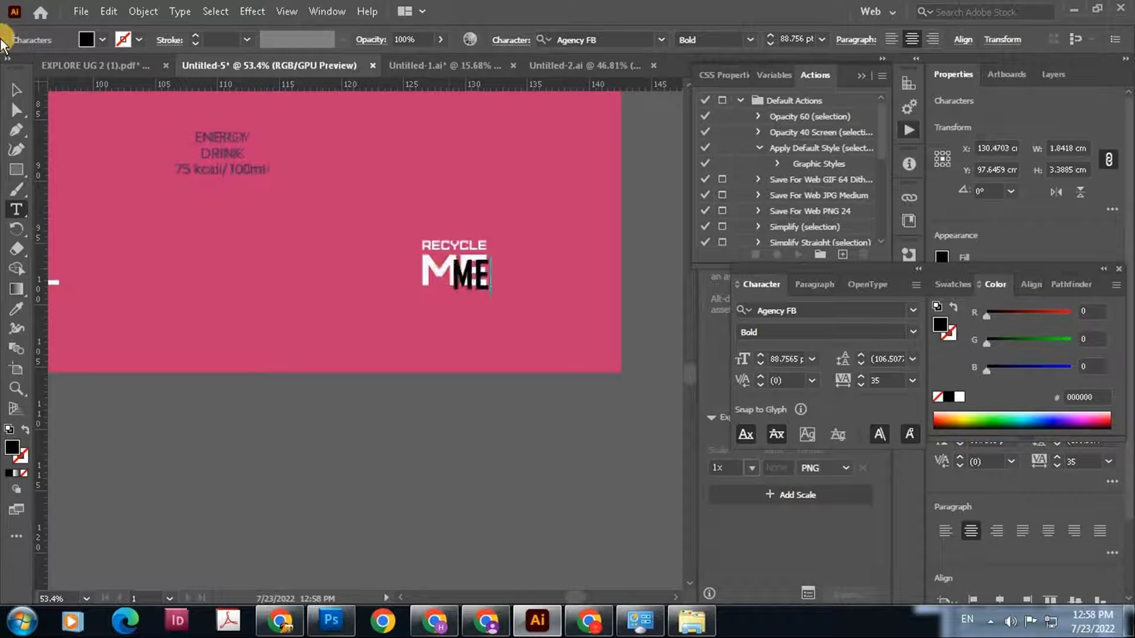
Try scaling the ME text to about 151 pt over the original lettering and undo the scaling
{"action": "left_click", "coordinate": [17, 92]}
{"action": "mouse_move", "coordinate": [479, 277]}
{"action": "left_mouse_down"}
{"action": "mouse_move", "coordinate": [447, 270]}
{"action": "mouse_move", "coordinate": [487, 275]}
{"action": "left_mouse_up"}
{"action": "key", "text": "z"}
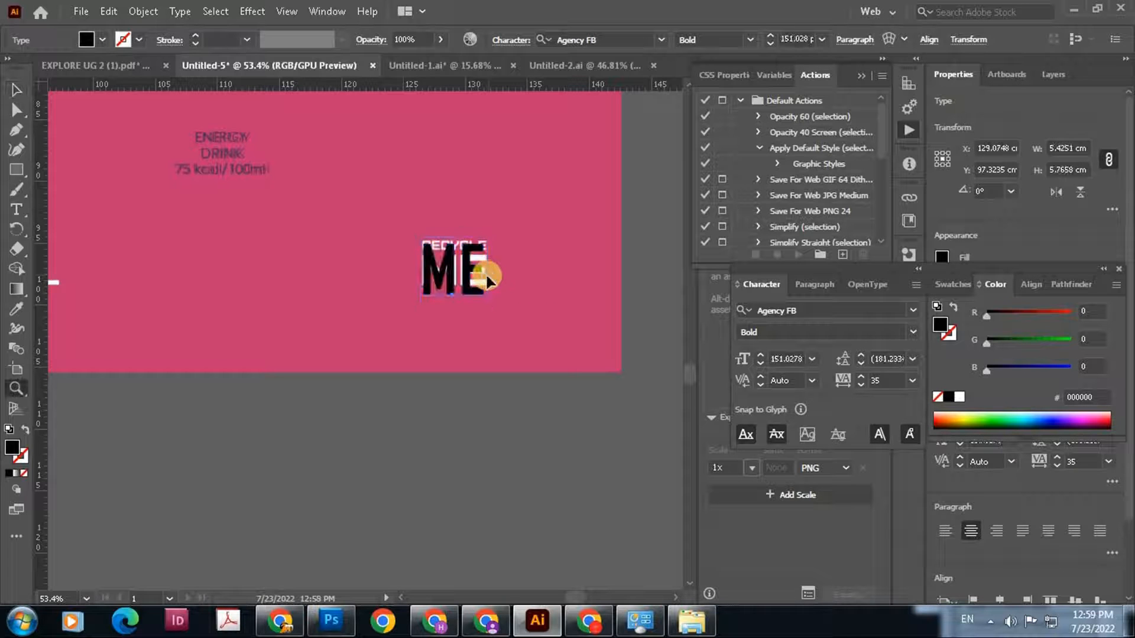
{"action": "key", "text": "ctrl+z"}
{"action": "left_click", "coordinate": [8, 88]}
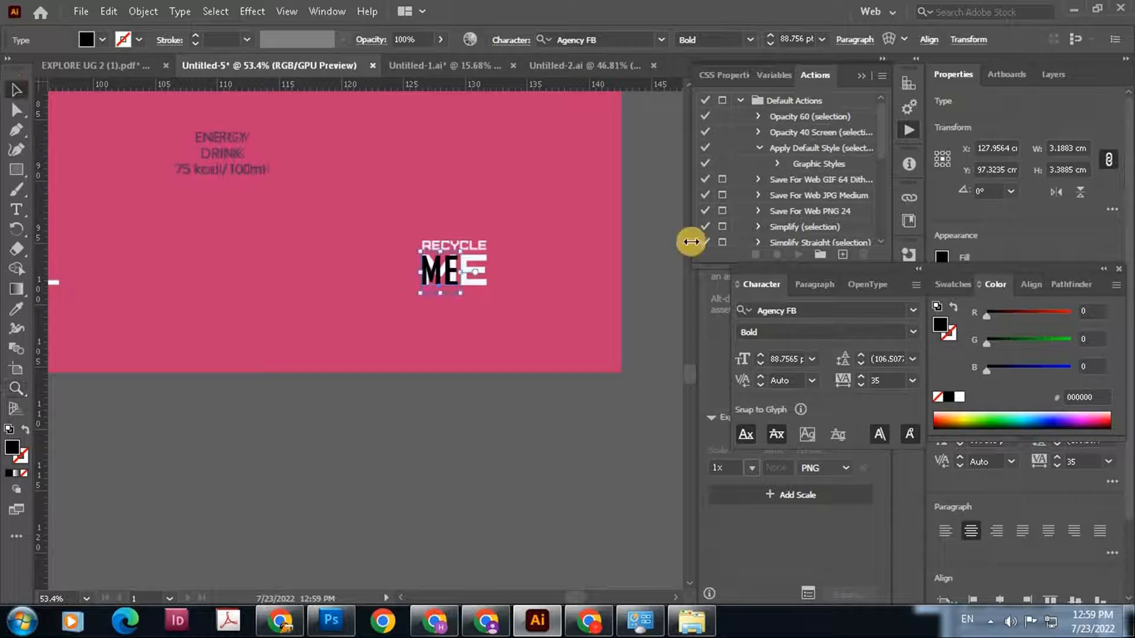
Set the ME text's font to Arial Bold and move it over the original ME lettering
{"action": "left_click", "coordinate": [777, 311]}
{"action": "type", "text": "arial"}
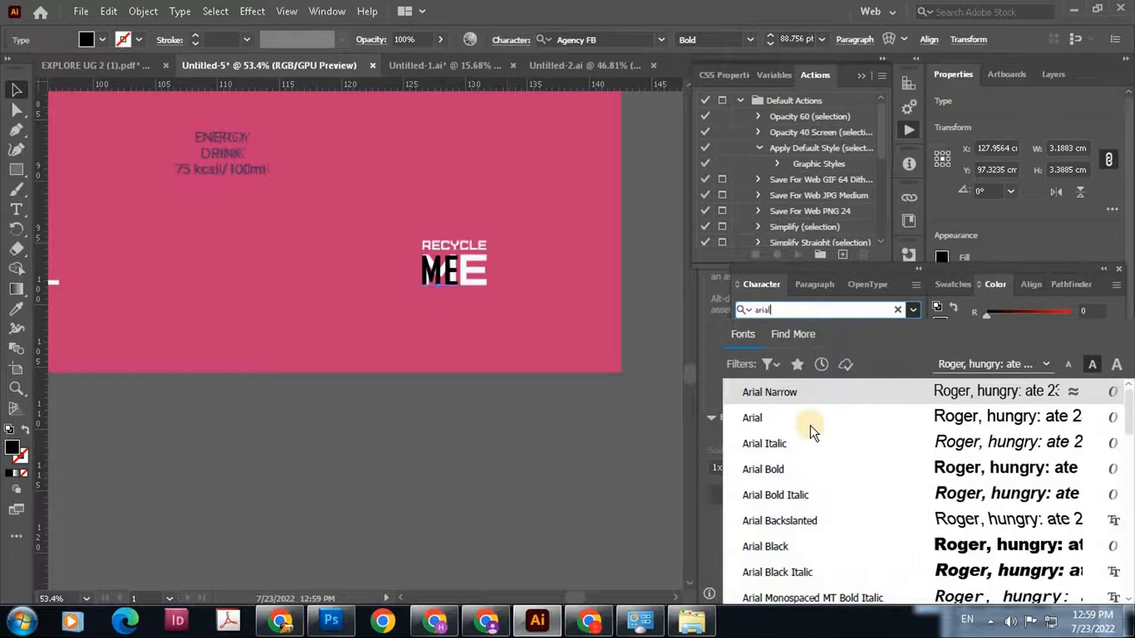
{"action": "left_click", "coordinate": [810, 426]}
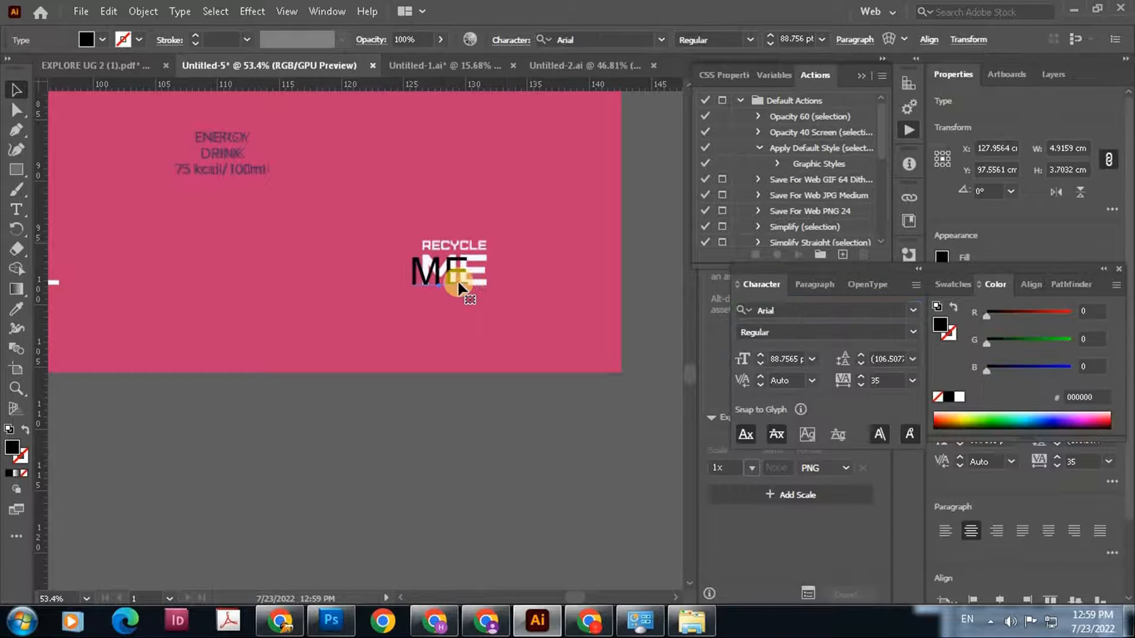
{"action": "left_click_drag", "start_coordinate": [475, 276], "coordinate": [491, 276]}
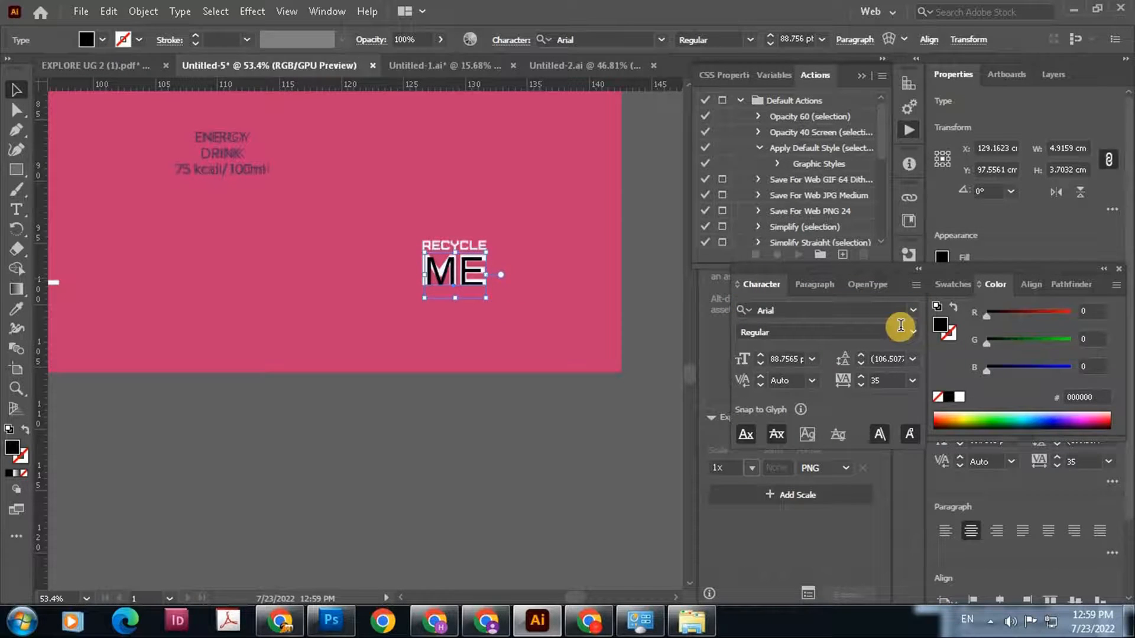
{"action": "left_click", "coordinate": [910, 342]}
{"action": "left_click", "coordinate": [802, 401]}
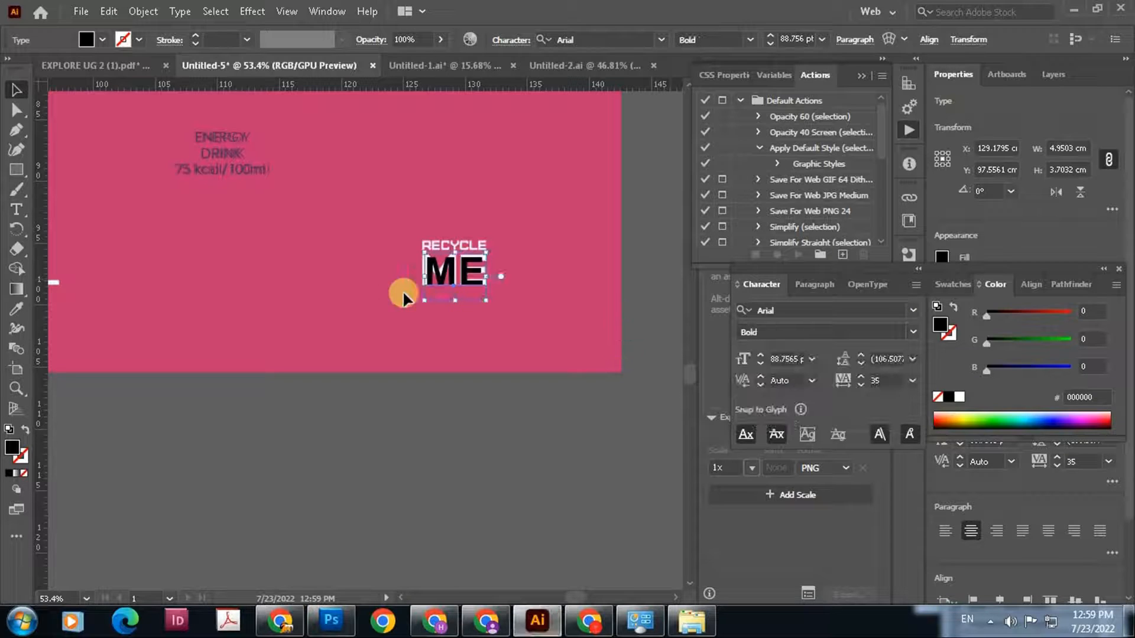
Align the ME text with the original lettering's left edge and scale it to about 104 pt to fit
{"action": "left_click_drag", "start_coordinate": [424, 276], "coordinate": [420, 276]}
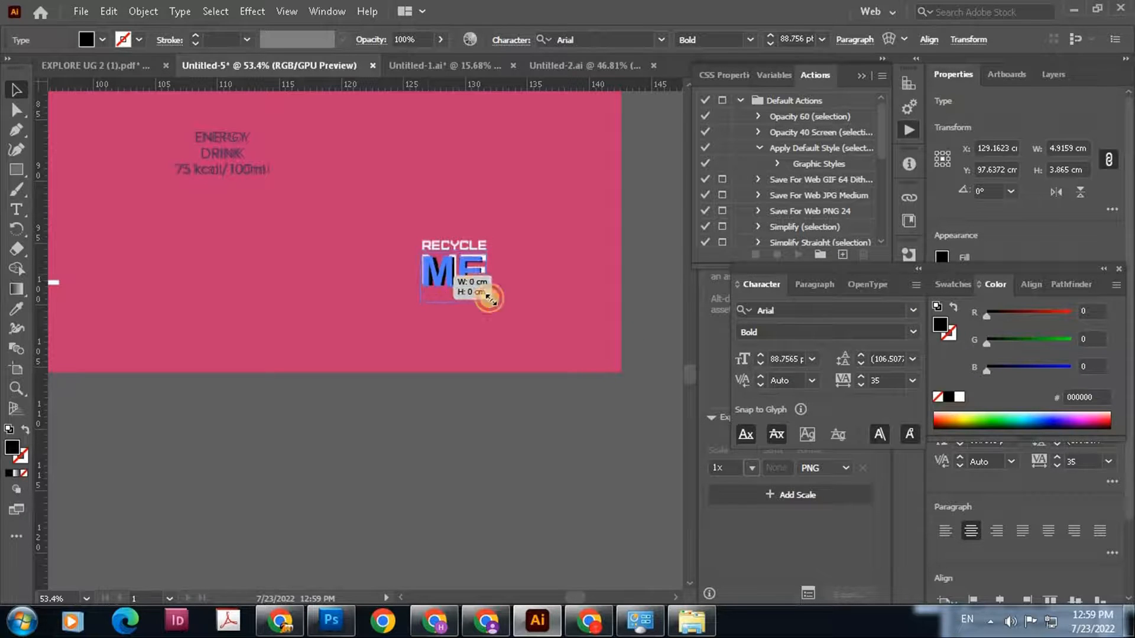
{"action": "left_click_drag", "start_coordinate": [489, 281], "coordinate": [495, 281]}
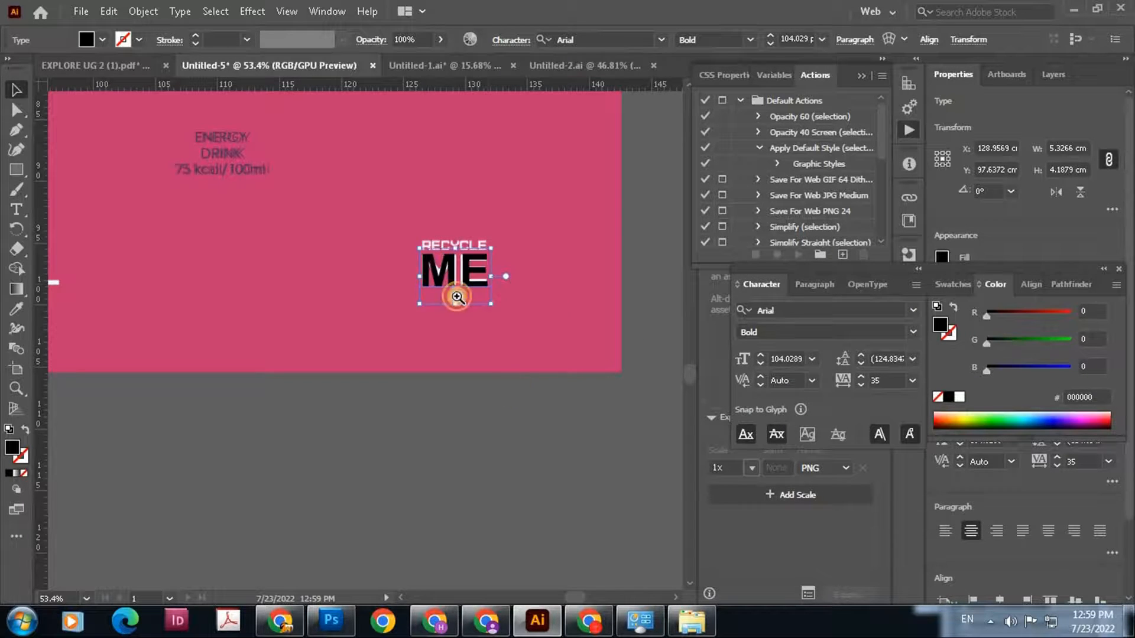
Duplicate the ME text above the original lettering and change the copy's wording to "RECYCLE"
{"action": "left_click", "coordinate": [483, 333]}
{"action": "scroll", "coordinate": [437, 249], "scroll_direction": "up", "scroll_amount": 2}
{"action": "scroll", "coordinate": [472, 368], "scroll_direction": "up", "scroll_amount": 2}
{"action": "left_click_drag", "start_coordinate": [473, 370], "coordinate": [469, 286]}
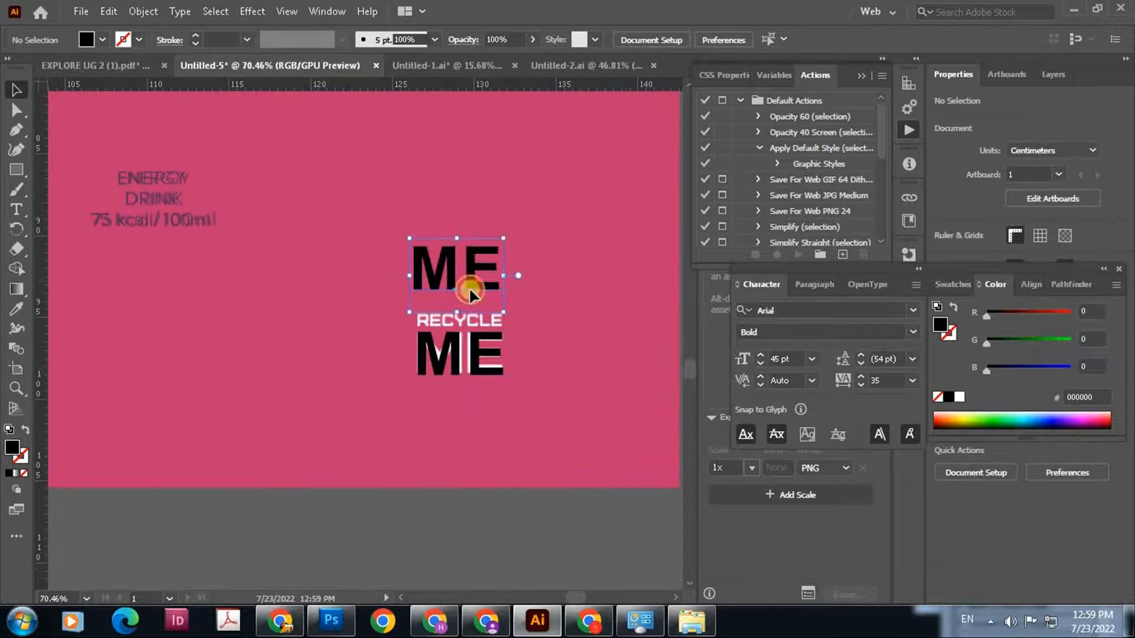
{"action": "key", "text": "ctrl+equal"}
{"action": "double_click", "coordinate": [375, 297]}
{"action": "key", "text": "BackSpace"}
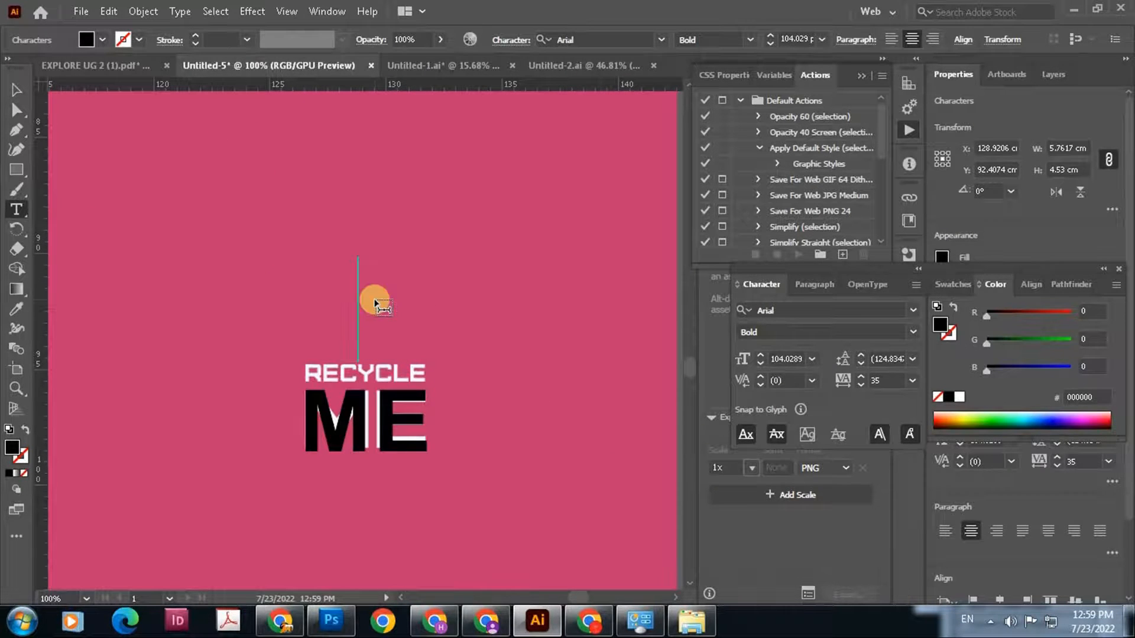
{"action": "type", "text": "R"}
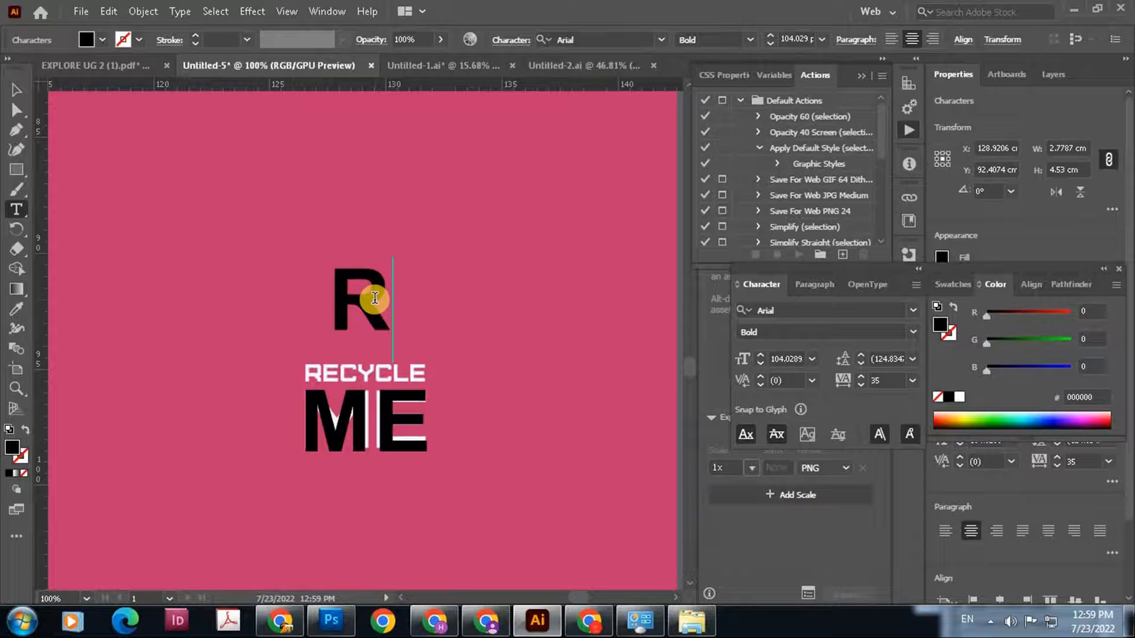
{"action": "type", "text": "ECY"}
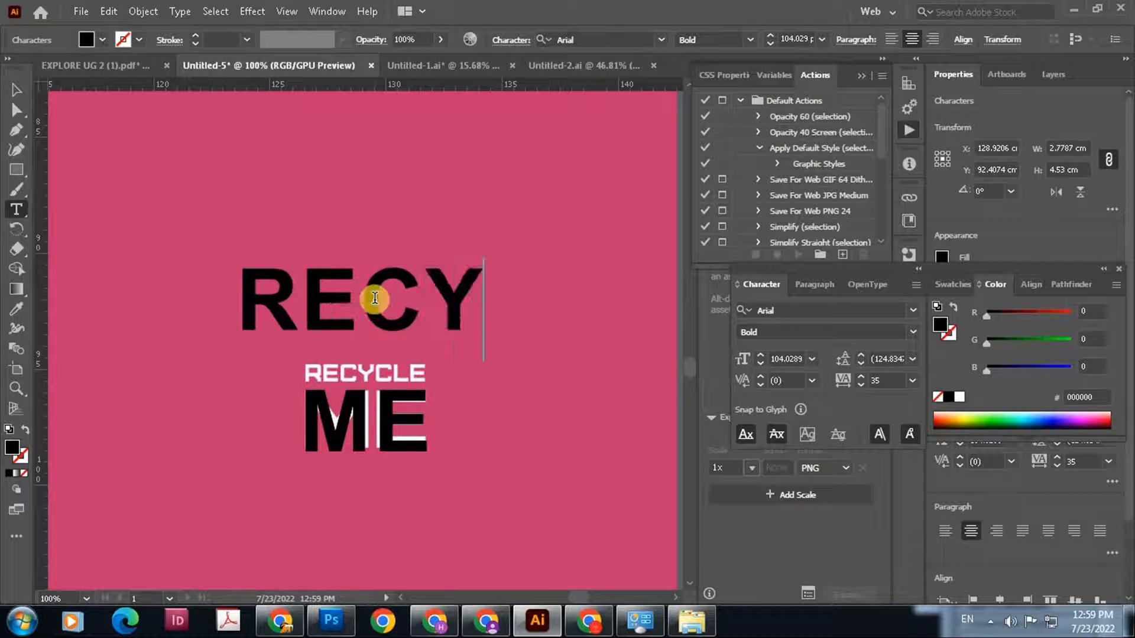
{"action": "type", "text": "CLE"}
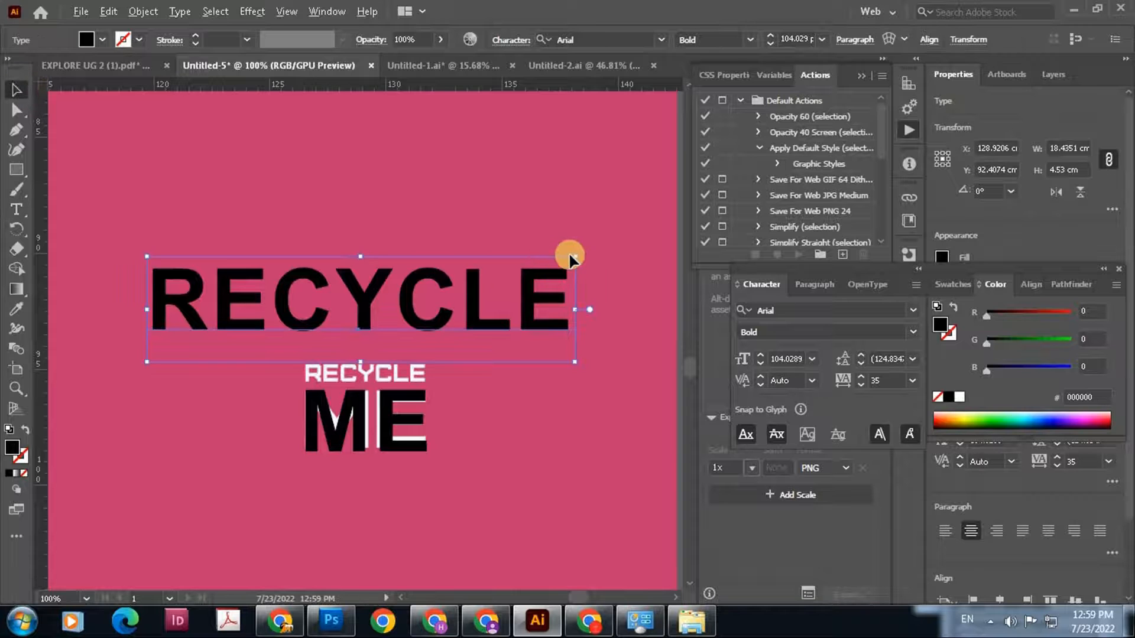
Scale the RECYCLE text to about 29.6 pt and fit it over the original RECYCLE lettering
{"action": "left_click_drag", "start_coordinate": [573, 256], "coordinate": [444, 410]}
{"action": "left_click_drag", "start_coordinate": [480, 387], "coordinate": [162, 159]}
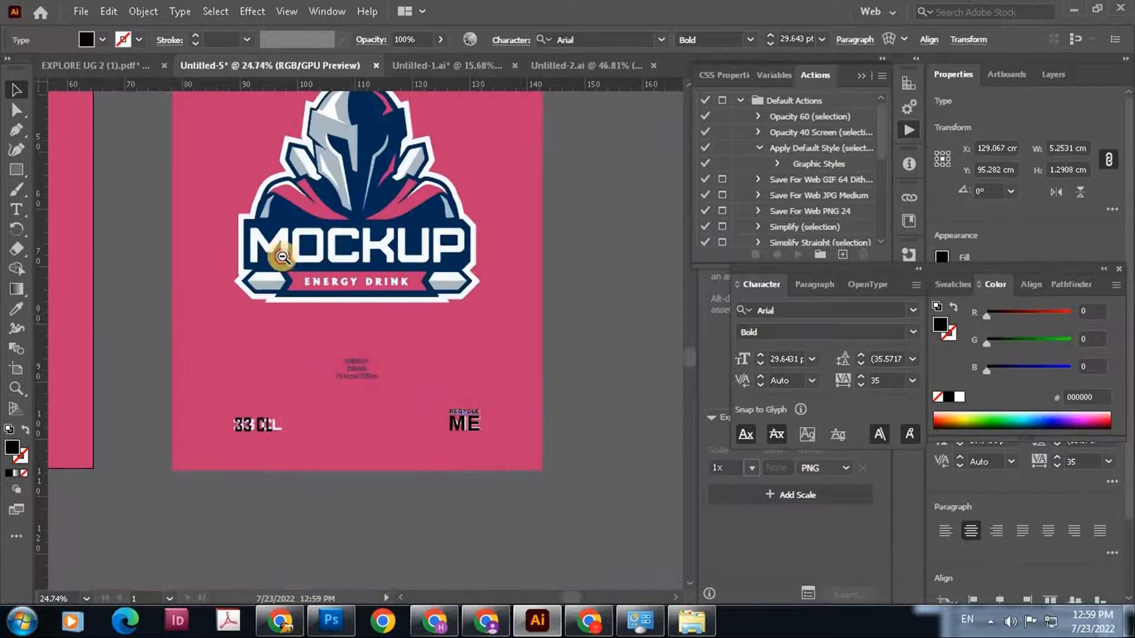
{"action": "left_click_drag", "start_coordinate": [362, 314], "coordinate": [258, 251]}
Move the pink rectangle from the artboard onto the reference label, beneath the recreated text
{"action": "mouse_move", "coordinate": [394, 361]}
{"action": "left_mouse_down"}
{"action": "mouse_move", "coordinate": [437, 406]}
{"action": "mouse_move", "coordinate": [415, 365]}
{"action": "left_mouse_up"}
{"action": "left_click", "coordinate": [16, 169]}
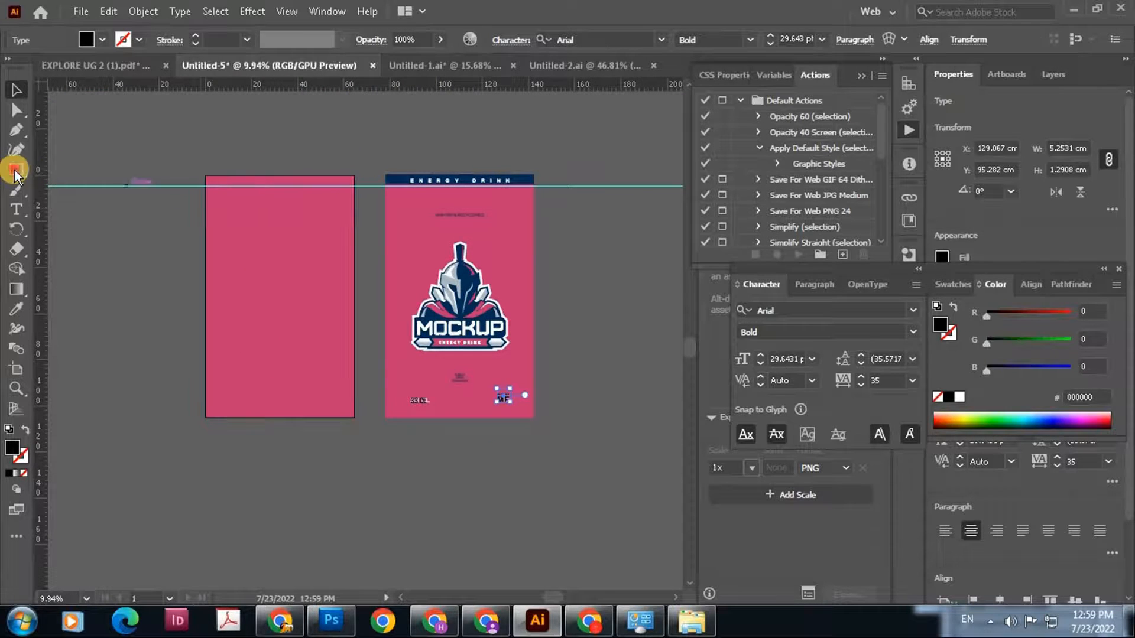
{"action": "left_click", "coordinate": [12, 87]}
{"action": "left_click_drag", "start_coordinate": [266, 286], "coordinate": [444, 330]}
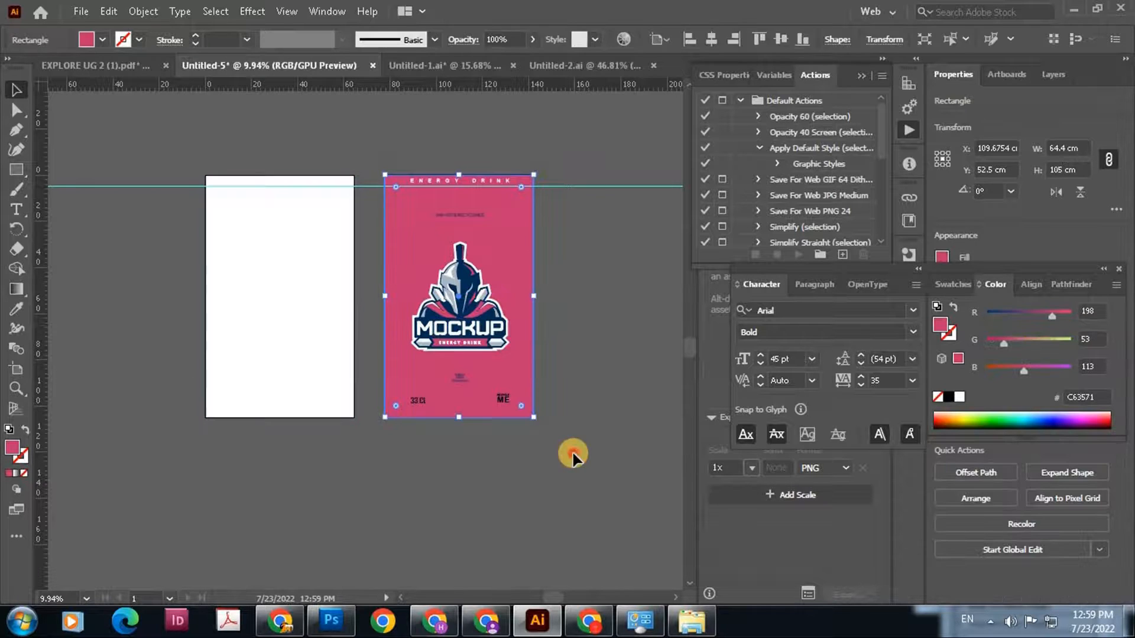
{"action": "left_click", "coordinate": [572, 453]}
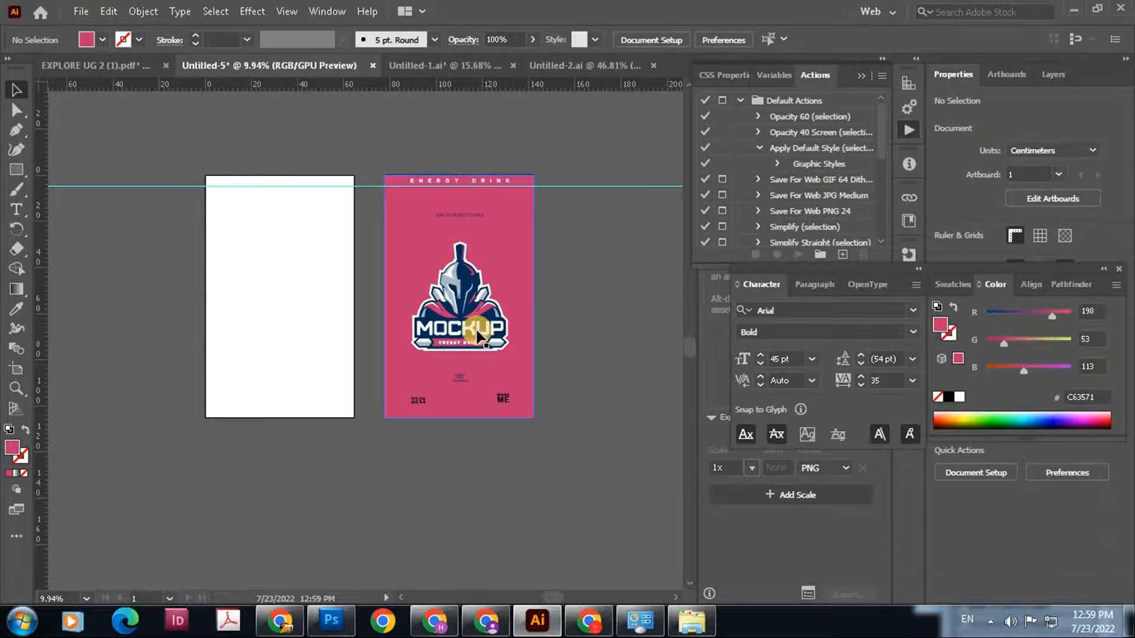
Try deleting the pink rectangle over the reference label and undo the deletion
{"action": "left_click", "coordinate": [508, 367]}
{"action": "key", "text": "Delete"}
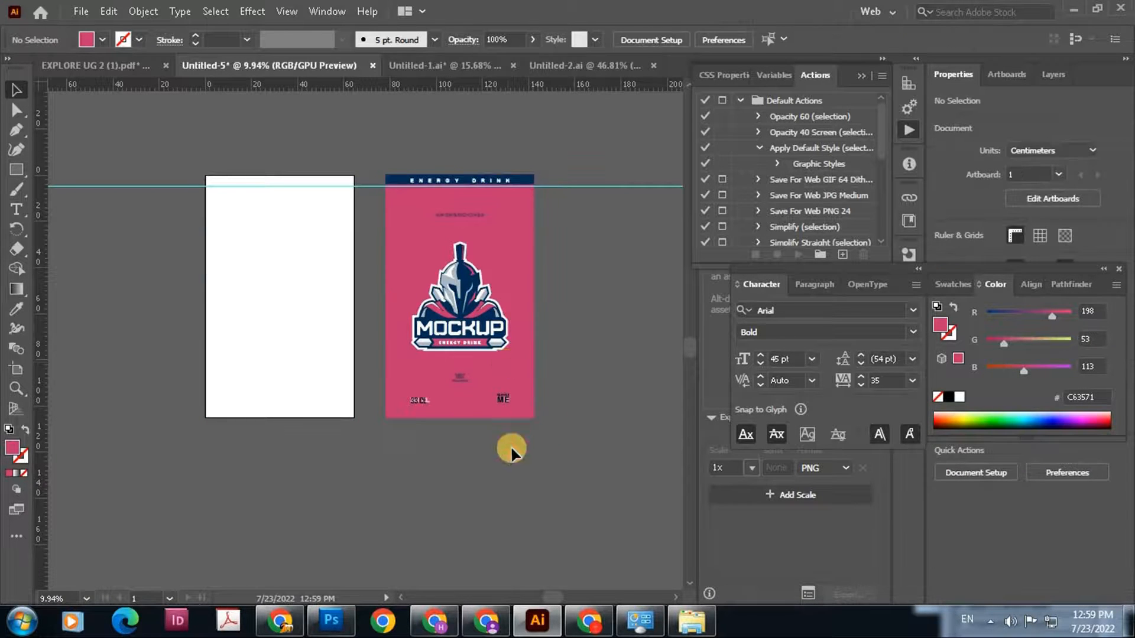
{"action": "key", "text": "ctrl+z"}
{"action": "key", "text": "ctrl+z"}
{"action": "key", "text": "ctrl+z"}
{"action": "key", "text": "Delete"}
{"action": "left_click", "coordinate": [483, 370]}
{"action": "key", "text": "Delete"}
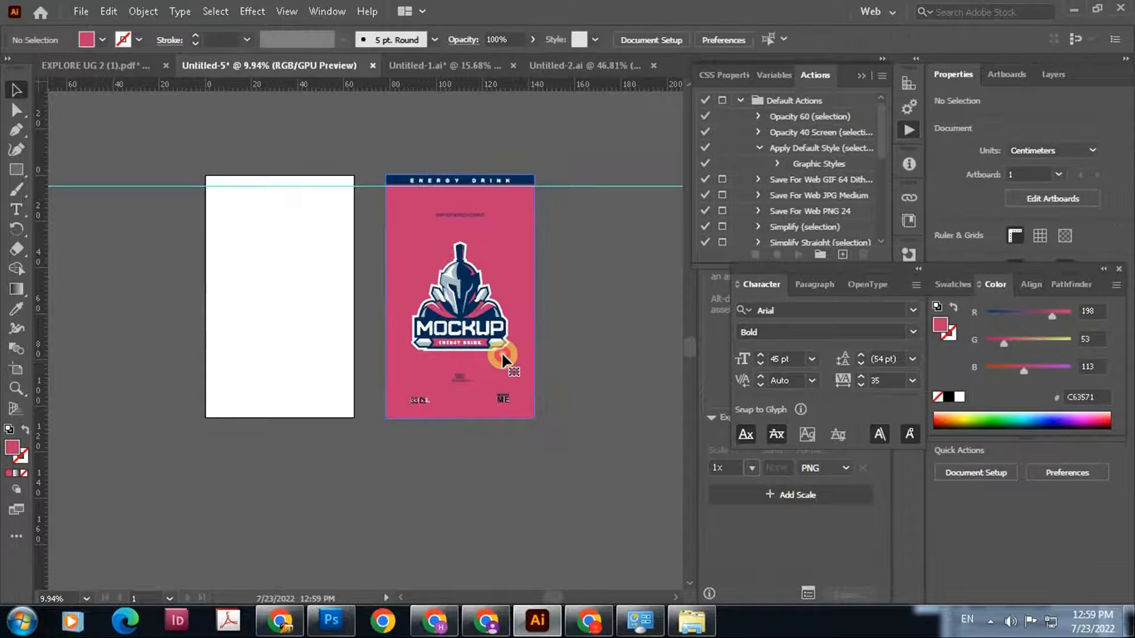
{"action": "left_click", "coordinate": [502, 356]}
{"action": "key", "text": "Delete"}
{"action": "key", "text": "ctrl+z"}
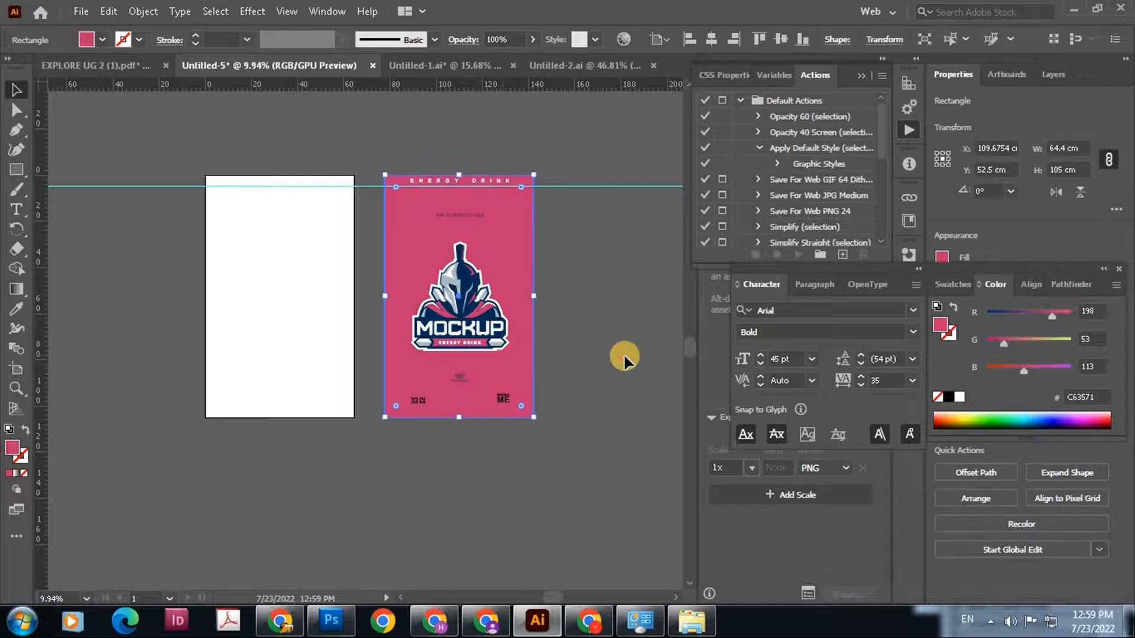
Send the pink rectangle behind the reference label and fill the header bar with navy 002C55 sampled from the reference, without a stroke
{"action": "key", "text": "ctrl+shift+a"}
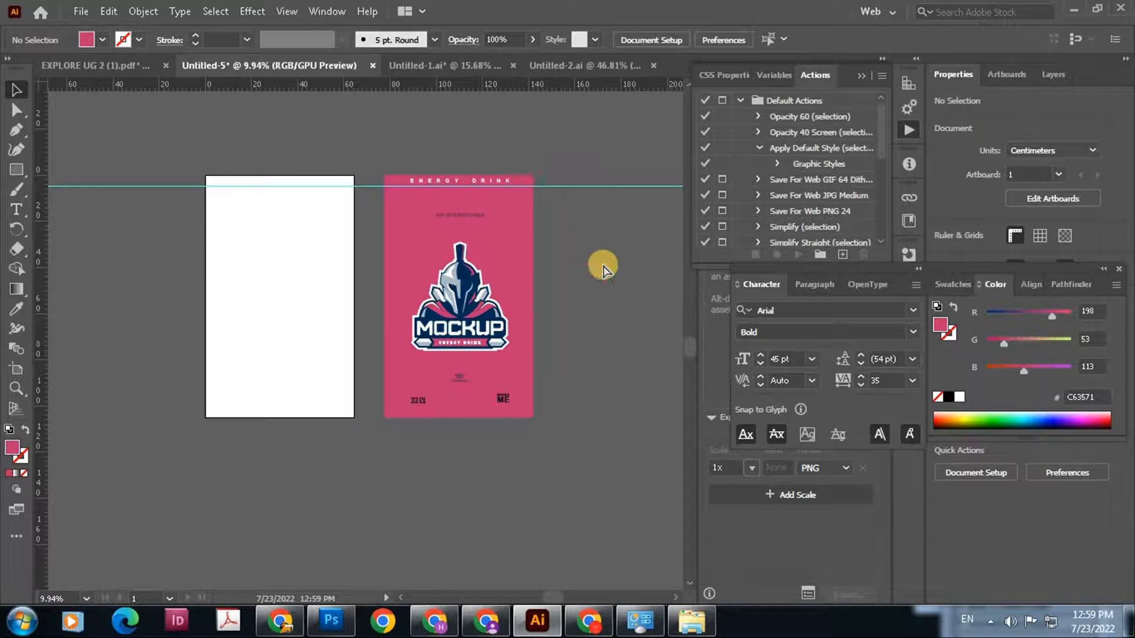
{"action": "key", "text": "ctrl+z"}
{"action": "key", "text": "ctrl+shift+a"}
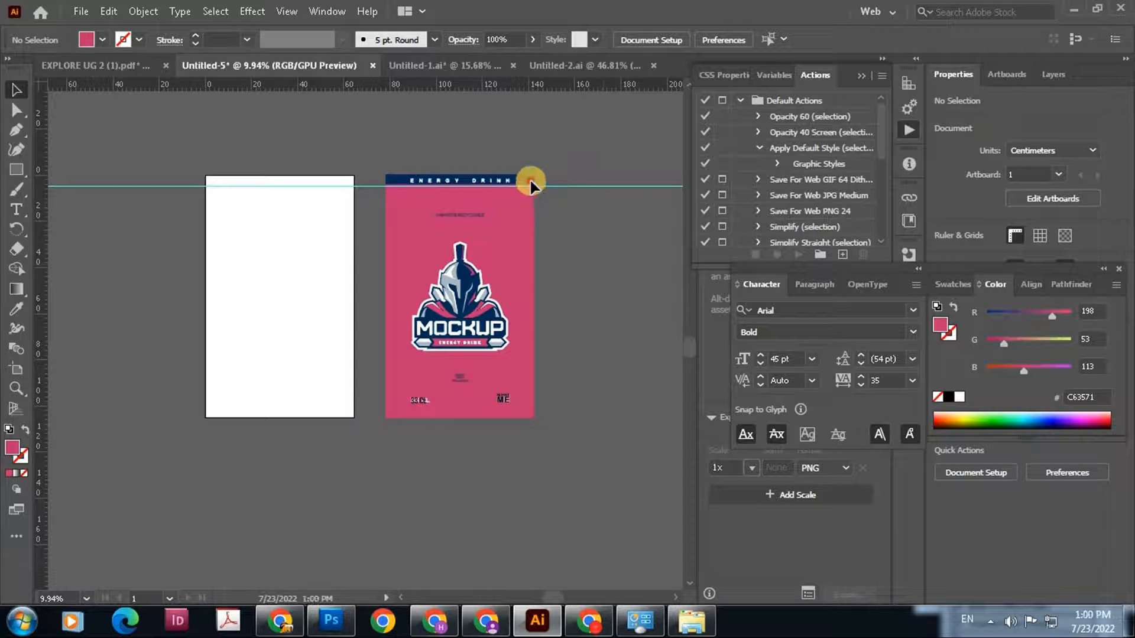
{"action": "left_click_drag", "start_coordinate": [530, 186], "coordinate": [849, 370]}
{"action": "key", "text": "i"}
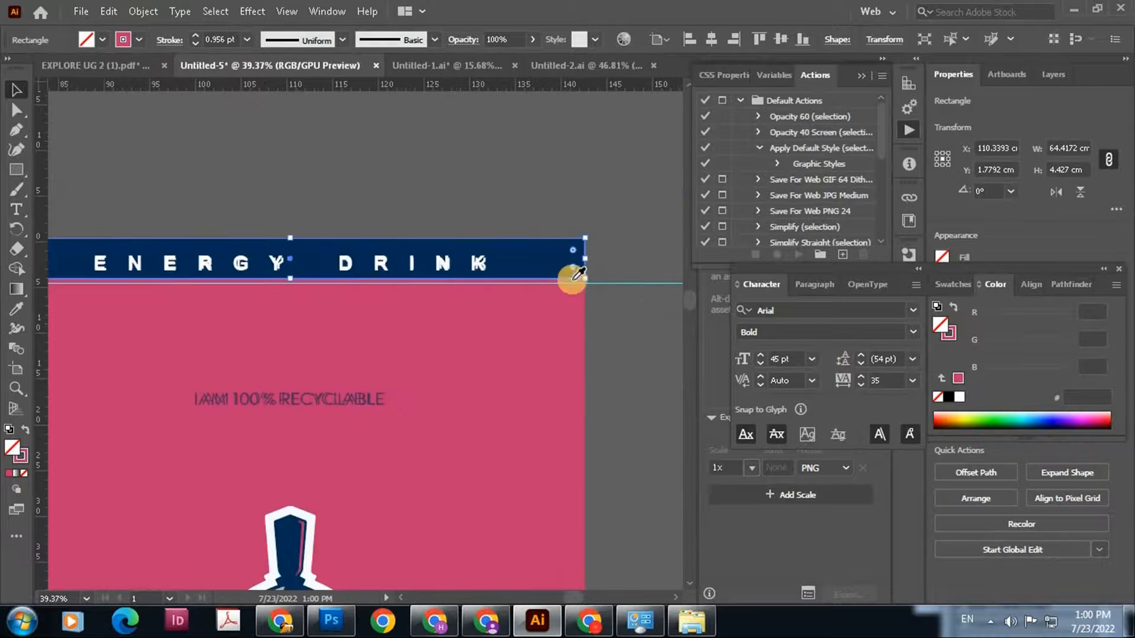
{"action": "left_click", "coordinate": [548, 261]}
{"action": "left_click_drag", "start_coordinate": [612, 340], "coordinate": [118, 109]}
{"action": "left_click_drag", "start_coordinate": [252, 213], "coordinate": [102, 122]}
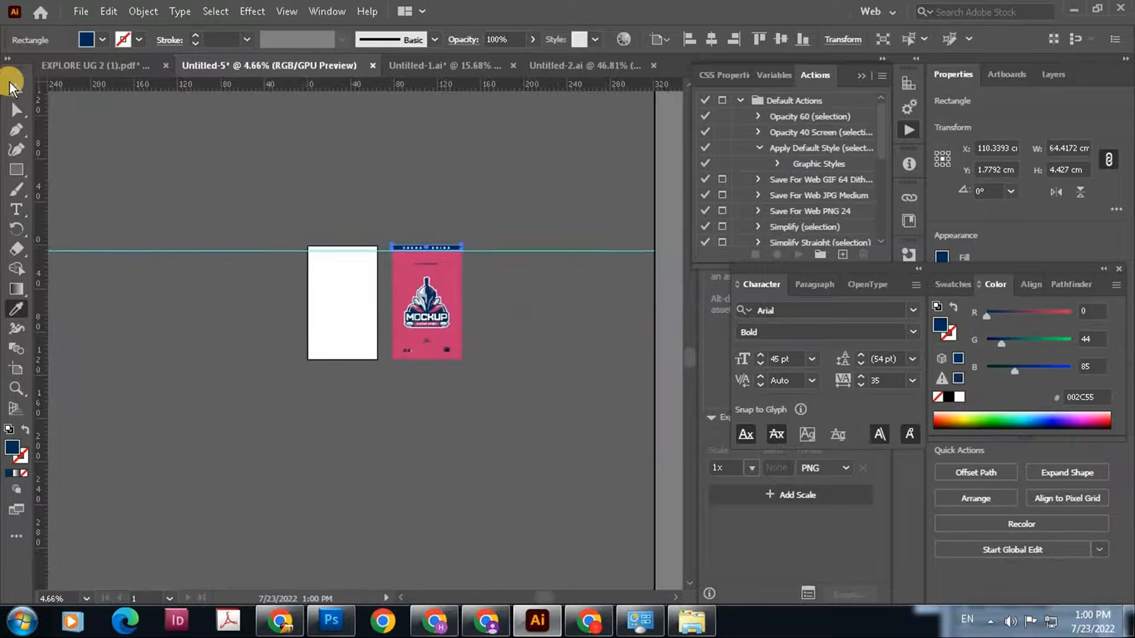
{"action": "left_click", "coordinate": [11, 86]}
Delete the reference image from the label and undo the deletion of the pink rectangle behind it
{"action": "left_click", "coordinate": [456, 315]}
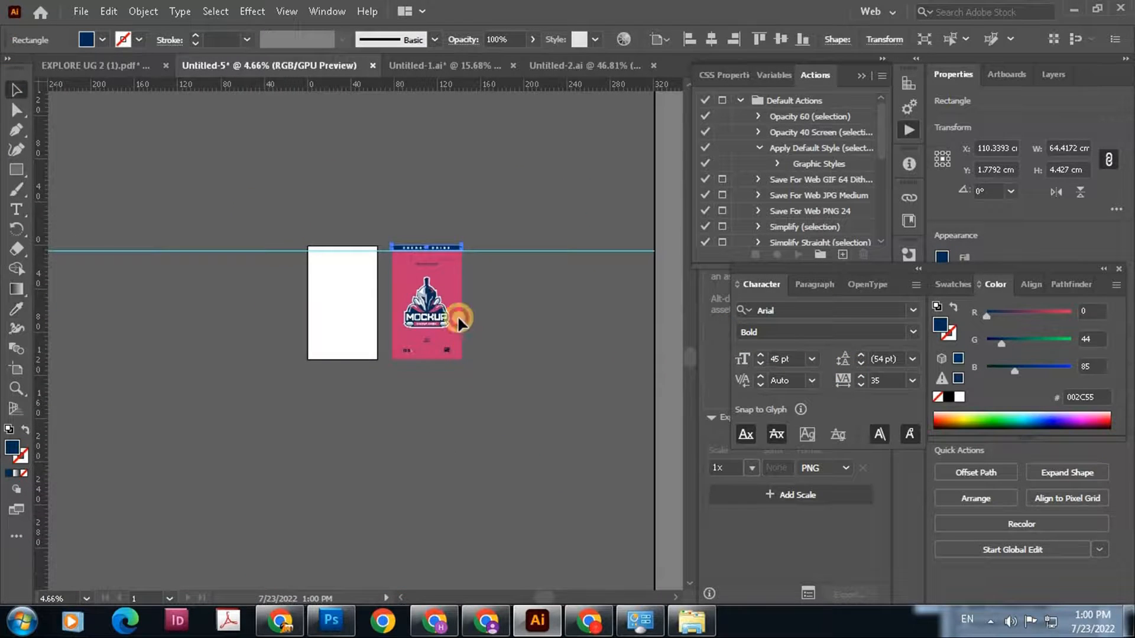
{"action": "left_click", "coordinate": [448, 286]}
{"action": "key", "text": "Delete"}
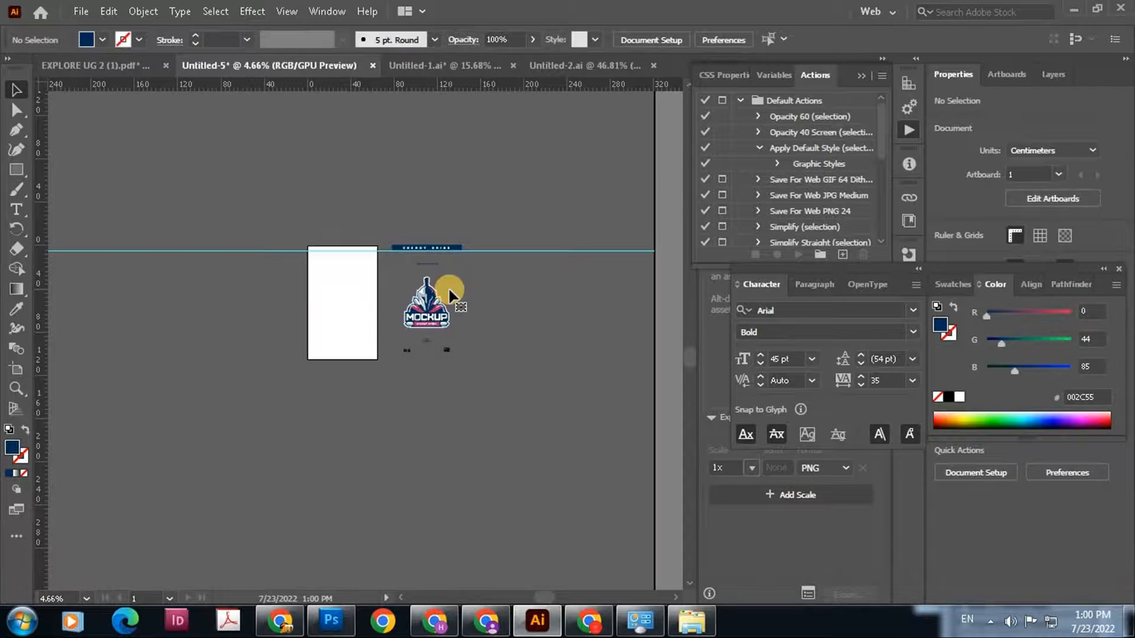
{"action": "key", "text": "ctrl+z"}
{"action": "left_click", "coordinate": [536, 370]}
{"action": "mouse_move", "coordinate": [395, 338]}
{"action": "left_mouse_down"}
{"action": "mouse_move", "coordinate": [605, 457]}
{"action": "mouse_move", "coordinate": [412, 335]}
{"action": "left_mouse_up"}
{"action": "left_click_drag", "start_coordinate": [534, 357], "coordinate": [616, 360]}
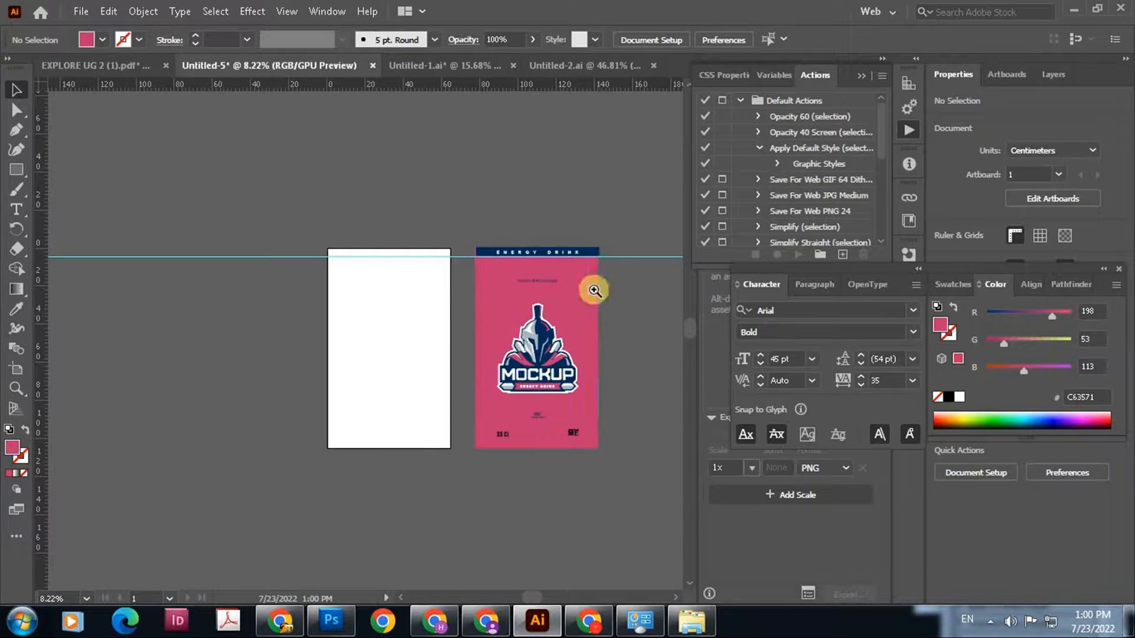
{"action": "left_click_drag", "start_coordinate": [561, 239], "coordinate": [741, 399]}
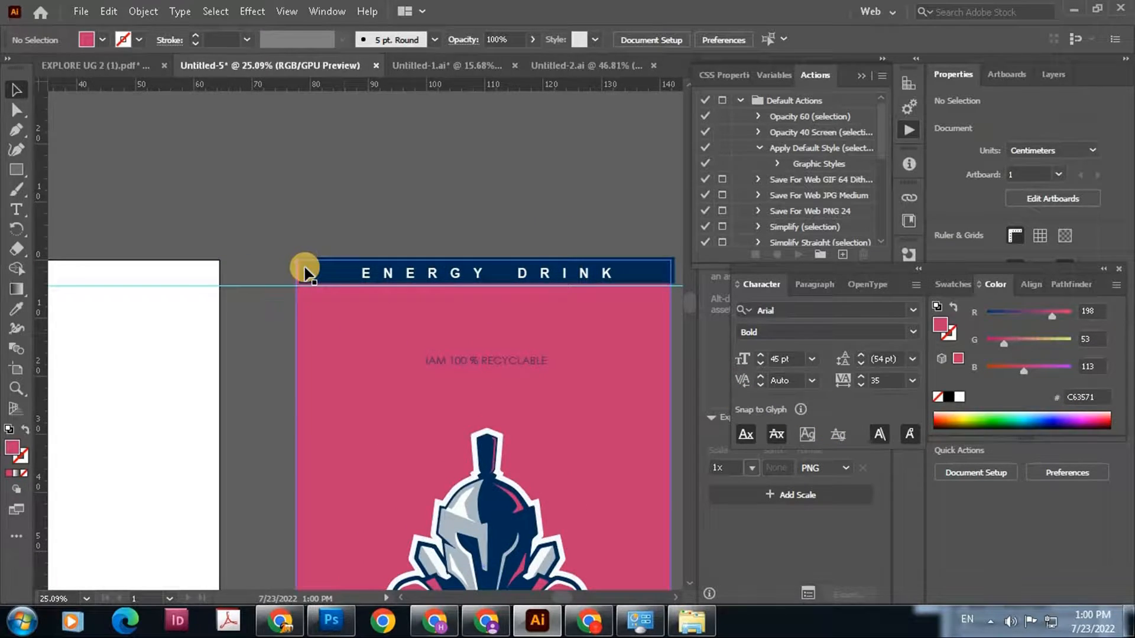
{"action": "left_click", "coordinate": [304, 273]}
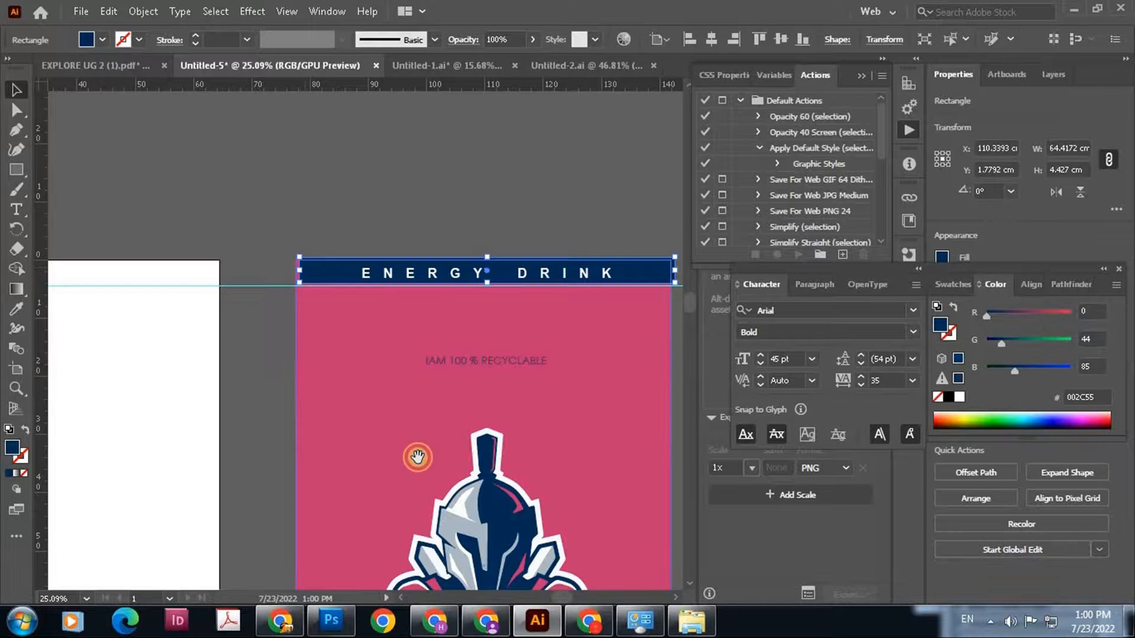
{"action": "left_click_drag", "start_coordinate": [418, 457], "coordinate": [339, 188]}
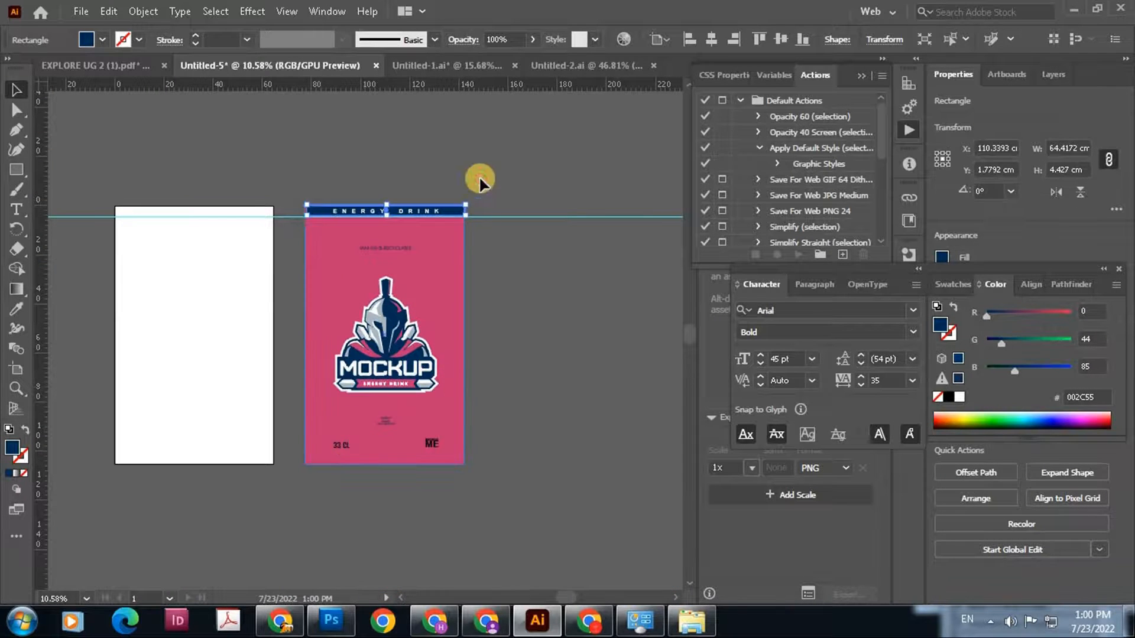
{"action": "left_click_drag", "start_coordinate": [480, 178], "coordinate": [548, 266]}
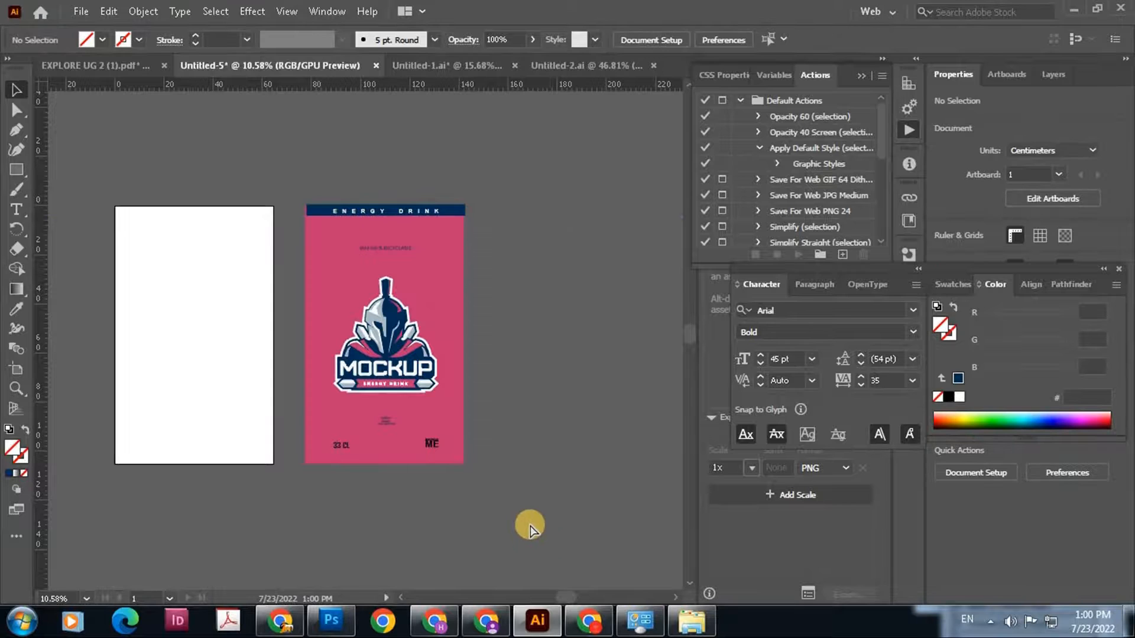
Group all the label artwork, centre it horizontally and vertically on the artboard, and ungroup it
{"action": "key", "text": "ctrl+a"}
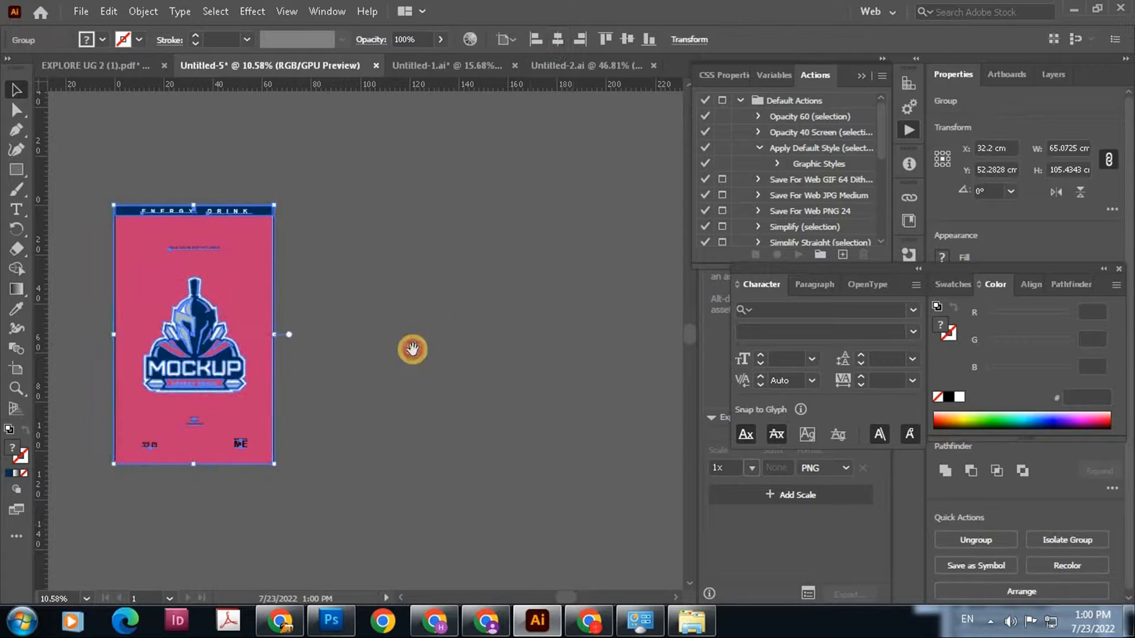
{"action": "scroll", "coordinate": [408, 347], "scroll_direction": "left", "scroll_amount": 3}
{"action": "left_click_drag", "start_coordinate": [259, 301], "coordinate": [456, 329]}
{"action": "right_click", "coordinate": [456, 325]}
{"action": "left_click", "coordinate": [532, 167]}
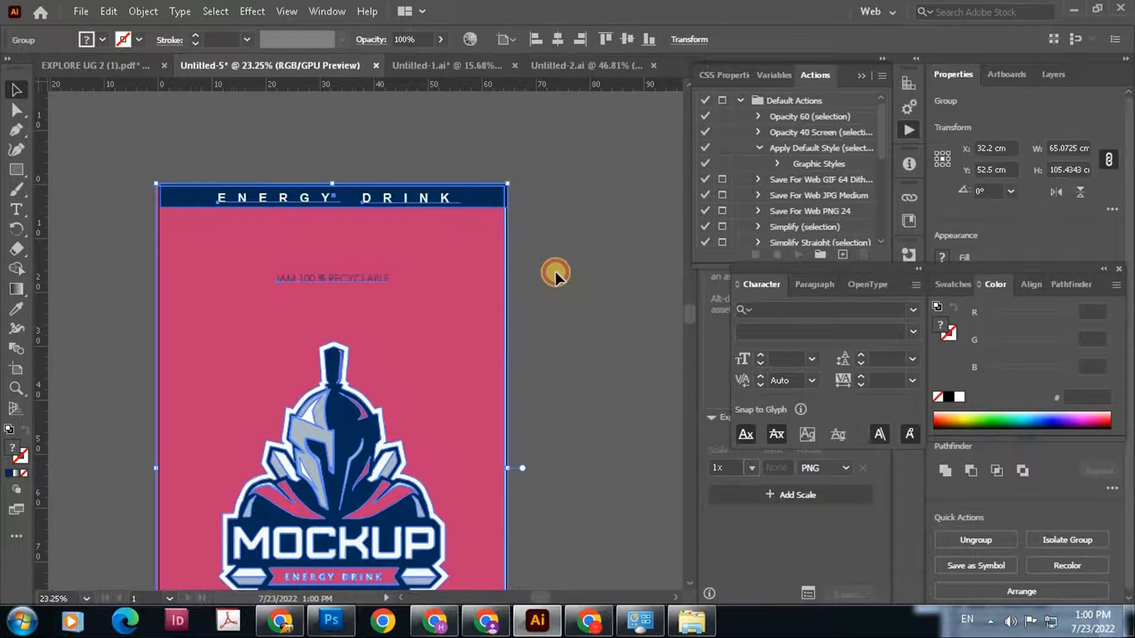
{"action": "left_click", "coordinate": [554, 270]}
Centre the navy header bar and the grouped ENERGY DRINK header text horizontally on the artboard
{"action": "left_click", "coordinate": [489, 203]}
{"action": "left_click", "coordinate": [713, 41]}
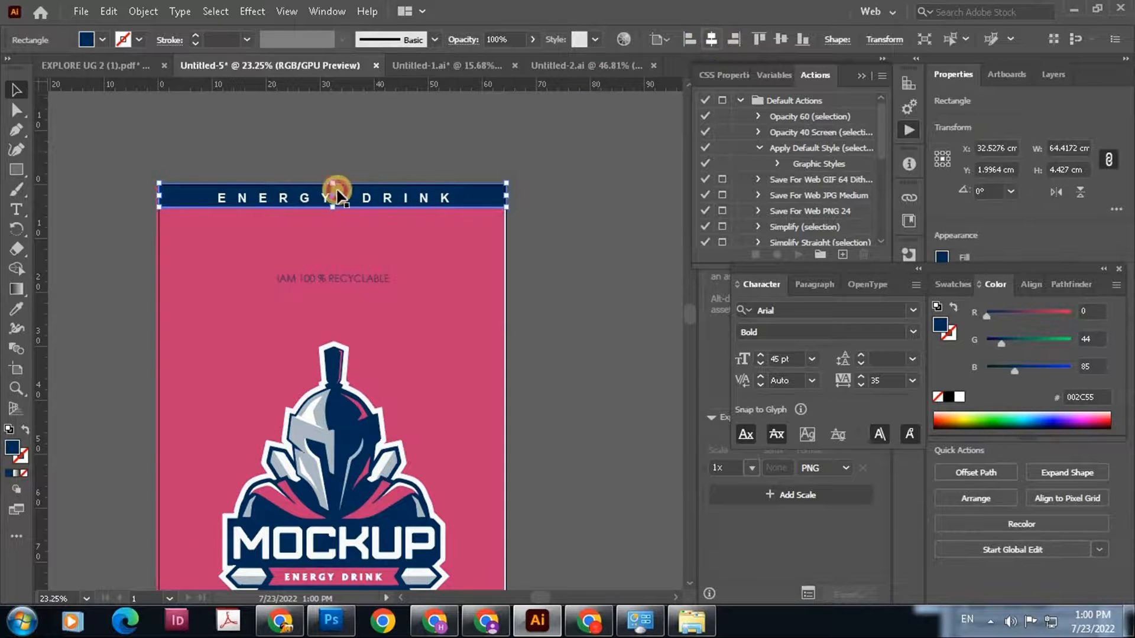
{"action": "left_click", "coordinate": [338, 191], "text": "shift"}
{"action": "left_click", "coordinate": [378, 199], "text": "shift"}
{"action": "left_click", "coordinate": [299, 200], "text": "shift"}
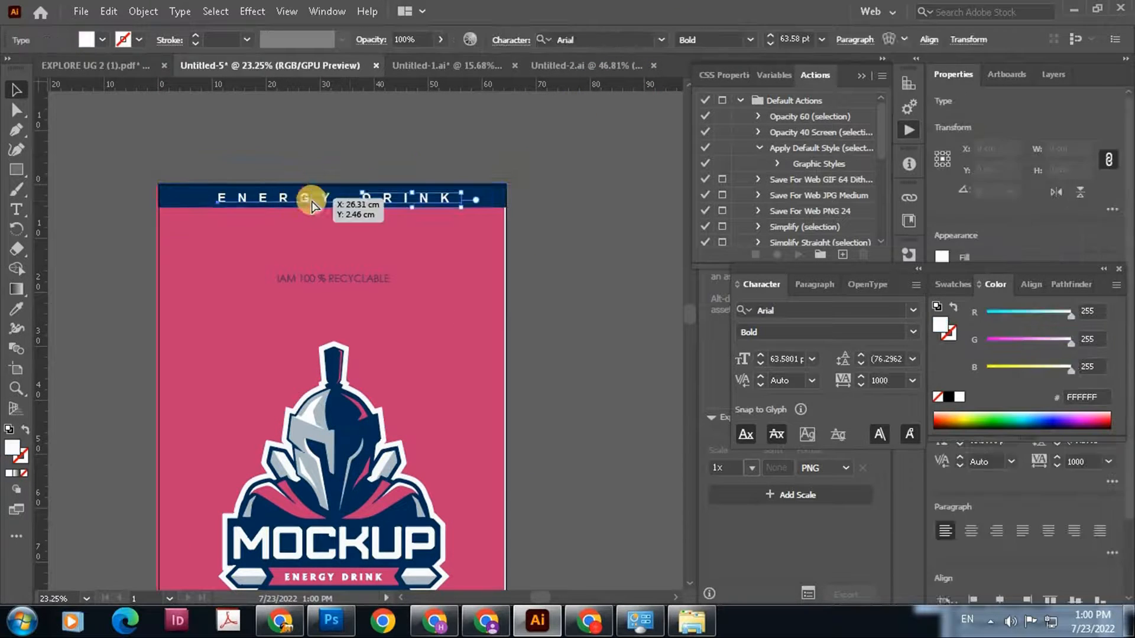
{"action": "left_click", "coordinate": [928, 39]}
{"action": "left_click", "coordinate": [787, 87]}
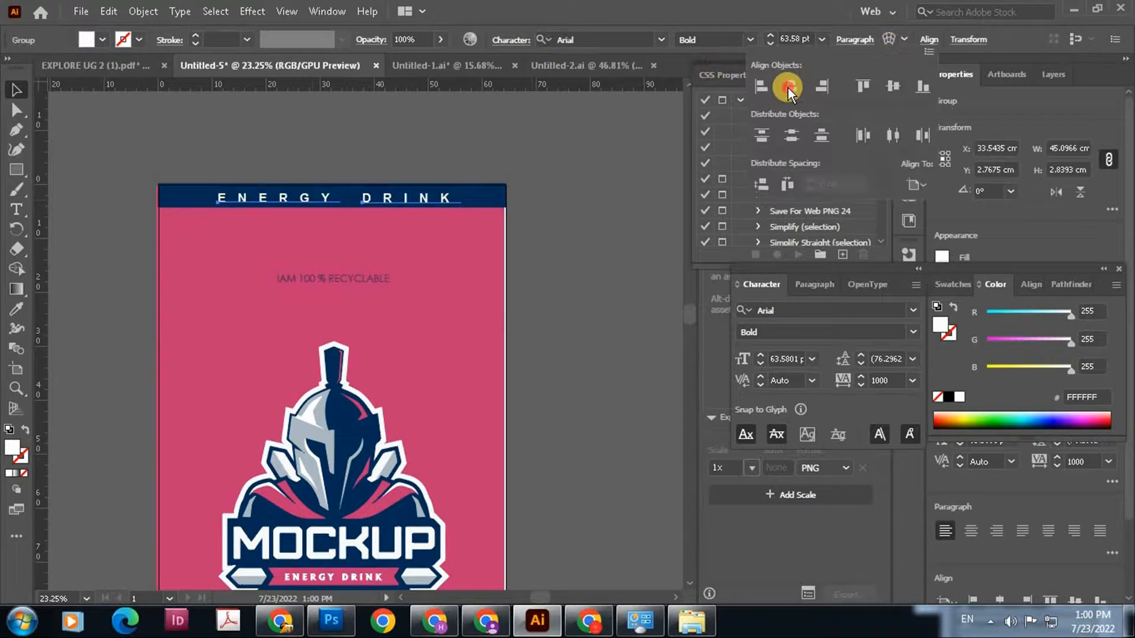
{"action": "left_click", "coordinate": [527, 356]}
Centre the "IAM 100 % RECYCLABLE" text horizontally on the artboard
{"action": "left_click_drag", "start_coordinate": [525, 338], "coordinate": [527, 214]}
{"action": "left_click", "coordinate": [335, 157]}
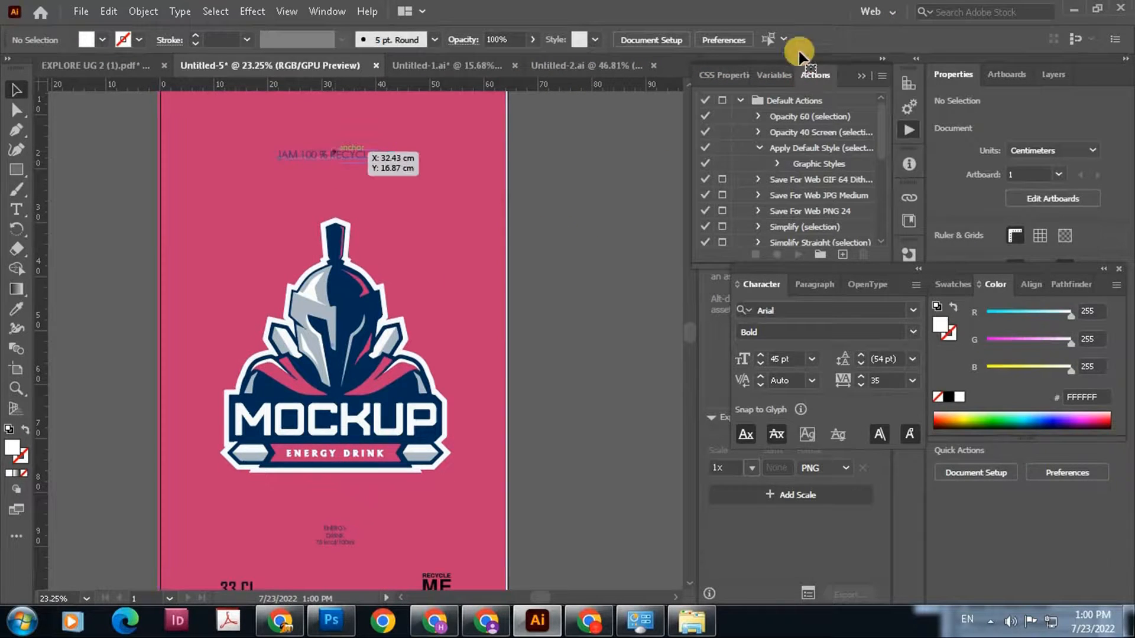
{"action": "left_click", "coordinate": [922, 41]}
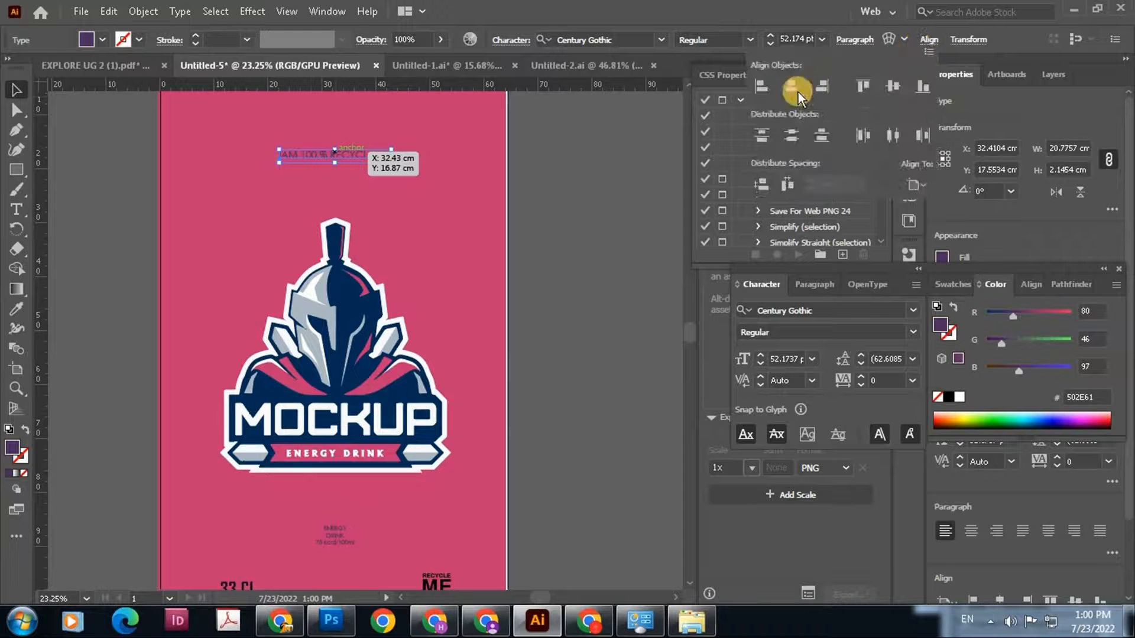
{"action": "left_click", "coordinate": [793, 88]}
Centre the pink background rectangle horizontally on the artboard
{"action": "left_click", "coordinate": [448, 209]}
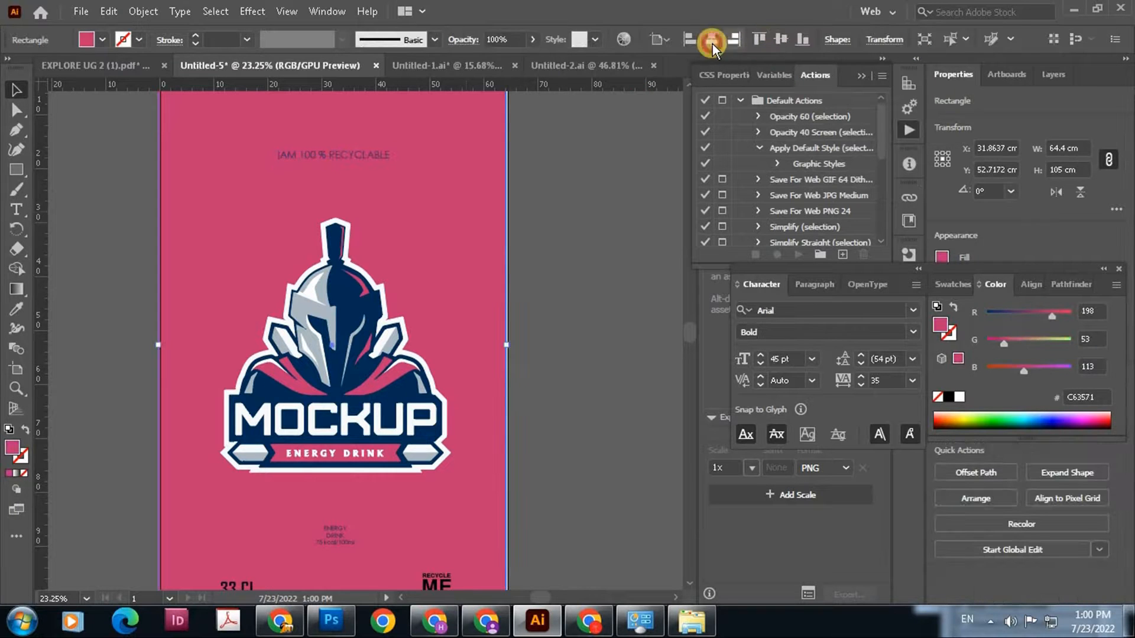
{"action": "left_click", "coordinate": [712, 41]}
{"action": "left_click", "coordinate": [544, 374]}
{"action": "scroll", "coordinate": [501, 347], "scroll_direction": "down", "scroll_amount": 2}
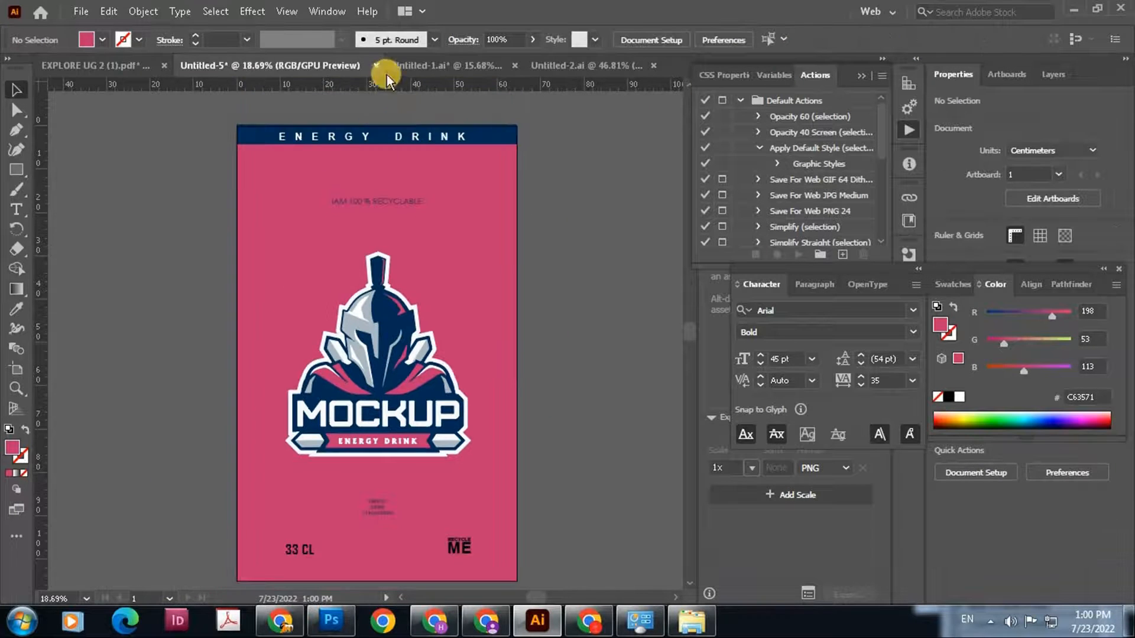
Lock the navy header bar and centre the helmet logo horizontally on the artboard
{"action": "left_click", "coordinate": [423, 138]}
{"action": "key", "text": "ctrl+2"}
{"action": "left_click_drag", "start_coordinate": [385, 344], "coordinate": [375, 236]}
{"action": "left_click", "coordinate": [374, 245]}
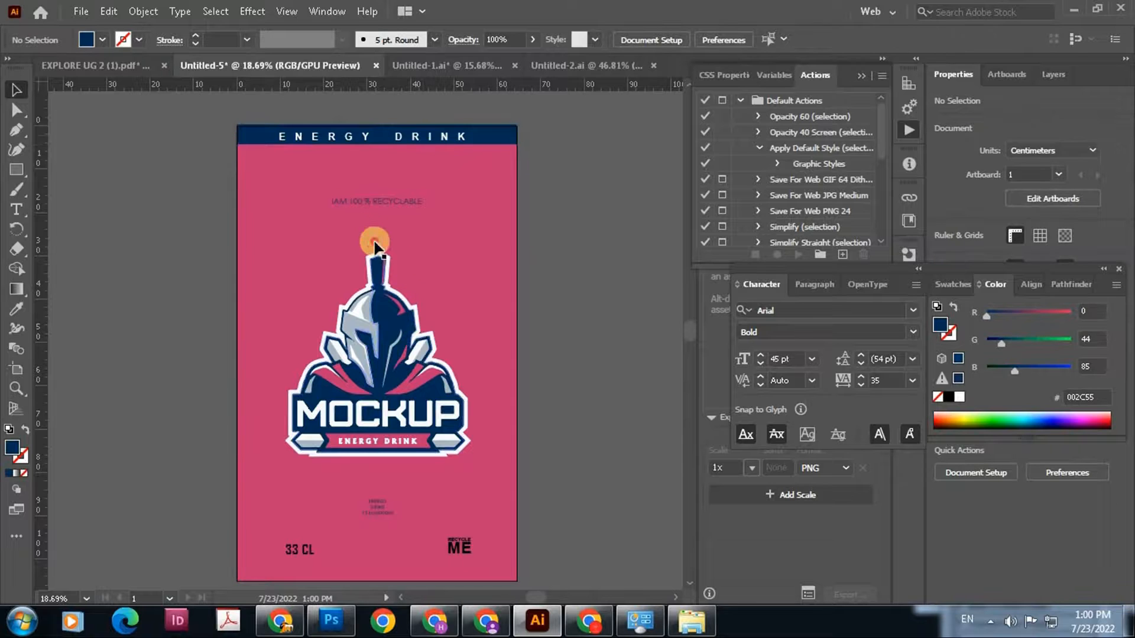
{"action": "left_click", "coordinate": [710, 39]}
{"action": "left_click", "coordinate": [569, 259]}
Centre the small "ENERGY DRINK 75 kcal/100ml" text horizontally on the artboard and deselect everything
{"action": "left_click", "coordinate": [366, 394]}
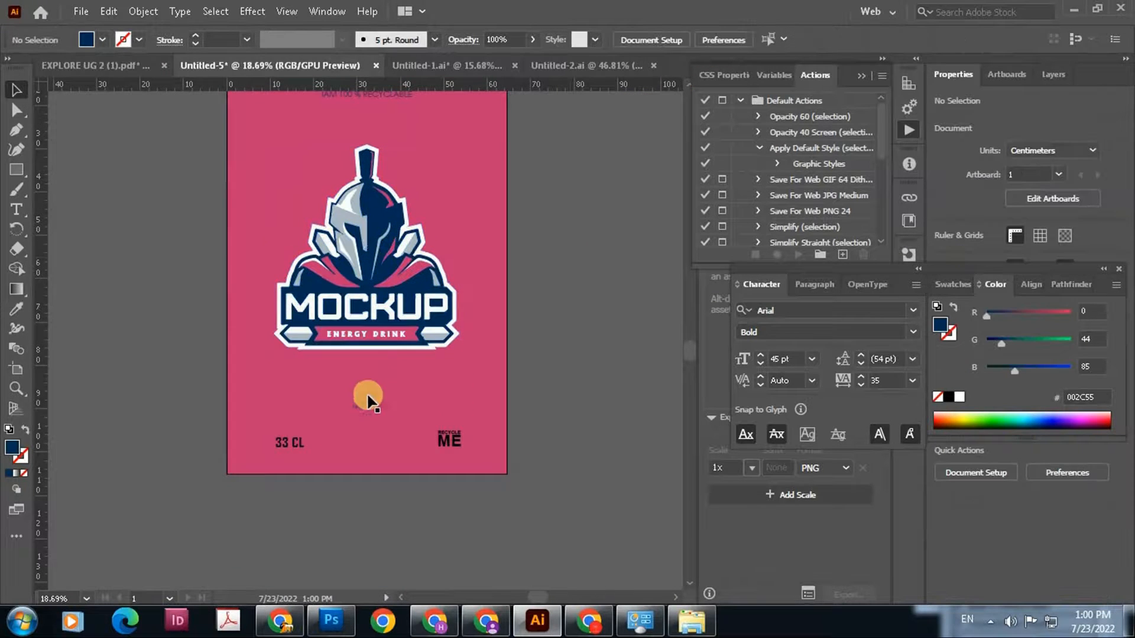
{"action": "left_click", "coordinate": [926, 42]}
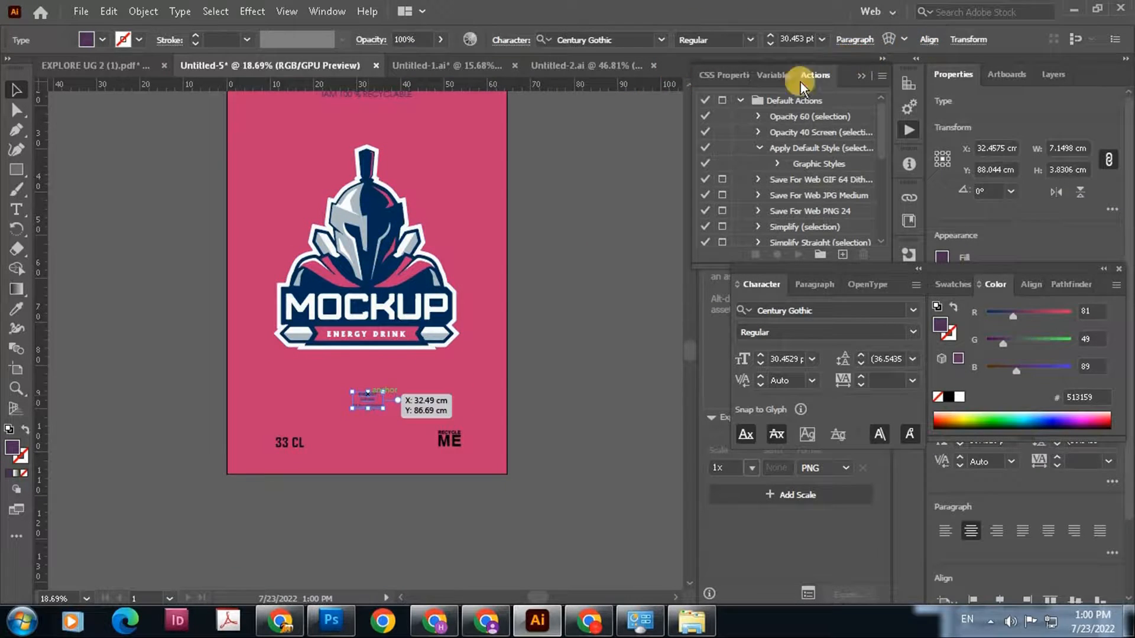
{"action": "left_click", "coordinate": [790, 86]}
{"action": "left_click", "coordinate": [451, 441]}
{"action": "left_click", "coordinate": [391, 519]}
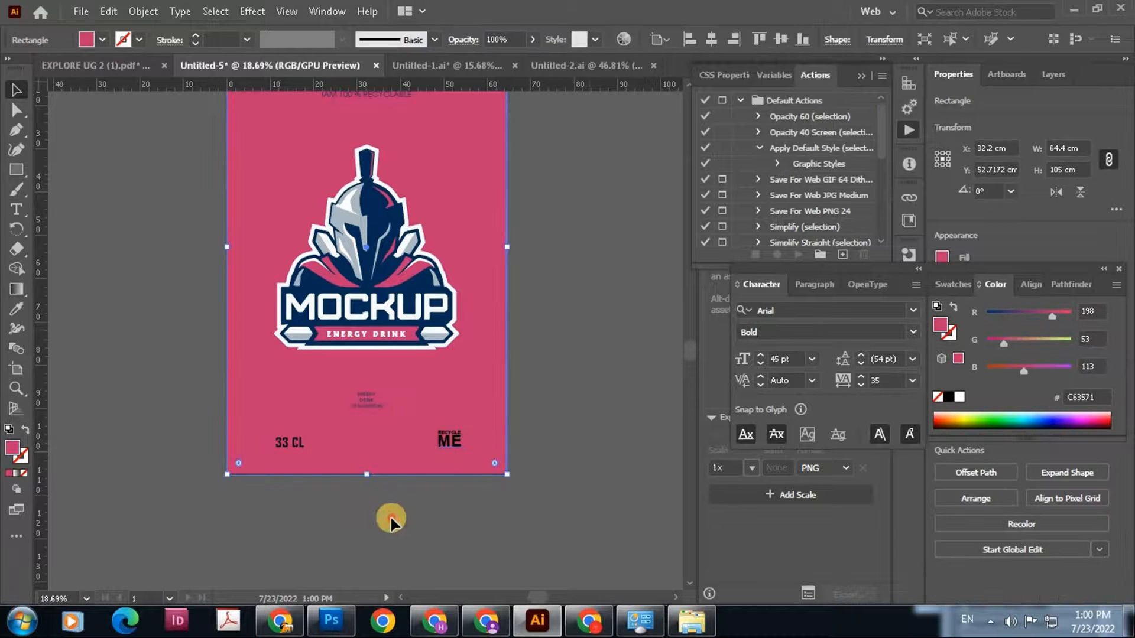
Change the fill colour of the "33 CL" text to white (FFFFFF)
{"action": "left_click", "coordinate": [277, 441]}
{"action": "double_click", "coordinate": [10, 449]}
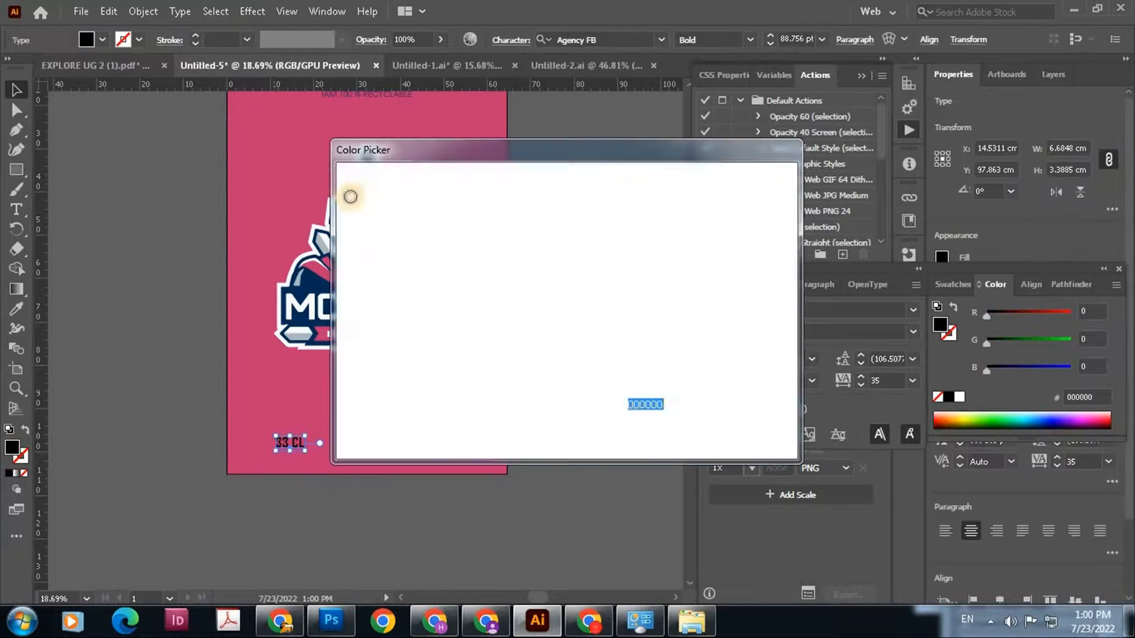
{"action": "left_click", "coordinate": [349, 196]}
{"action": "left_click", "coordinate": [718, 201]}
{"action": "left_click", "coordinate": [463, 431]}
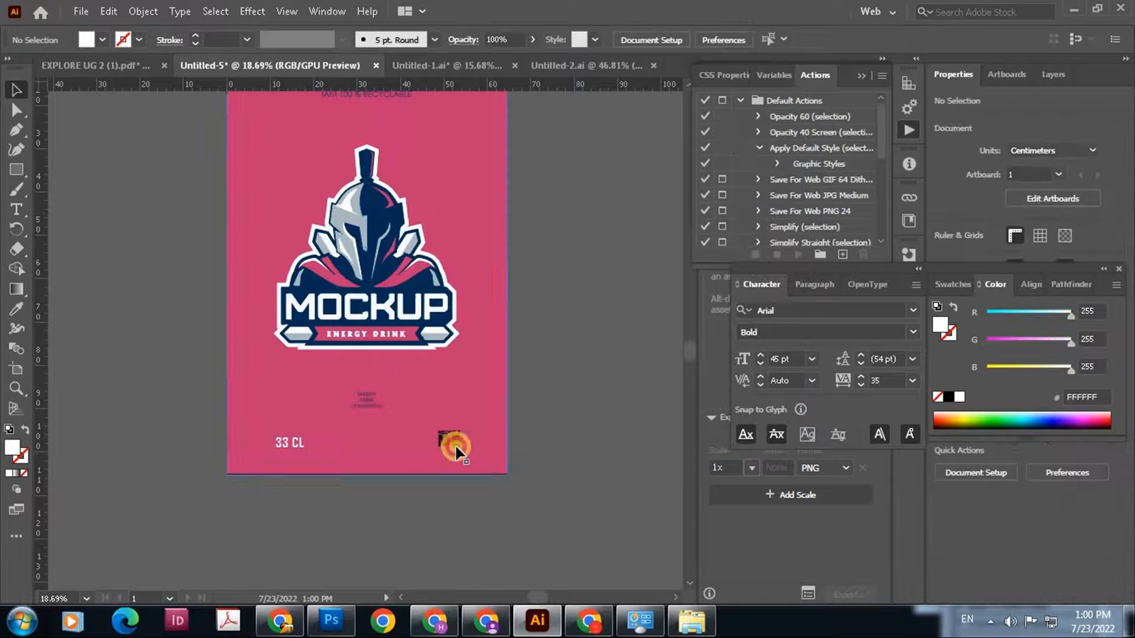
Select both lines of the "RECYCLE ME" text and set their fill colour to white (FFFFFF)
{"action": "left_click", "coordinate": [447, 442]}
{"action": "left_click", "coordinate": [762, 539]}
{"action": "scroll", "coordinate": [447, 442], "scroll_direction": "up", "scroll_amount": 5}
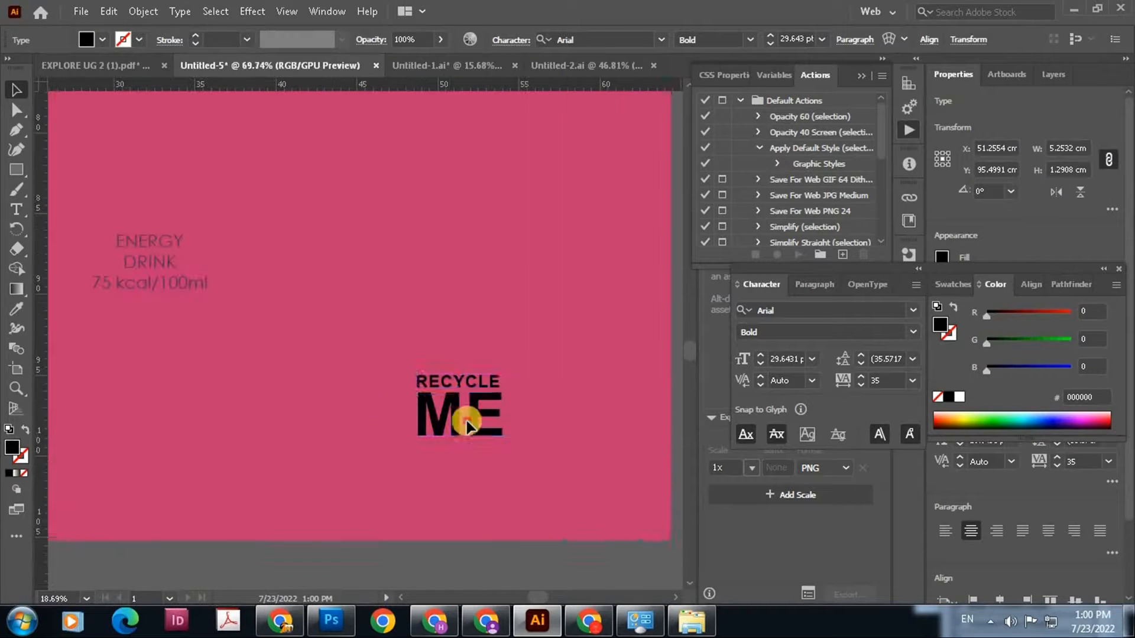
{"action": "left_click", "coordinate": [12, 447]}
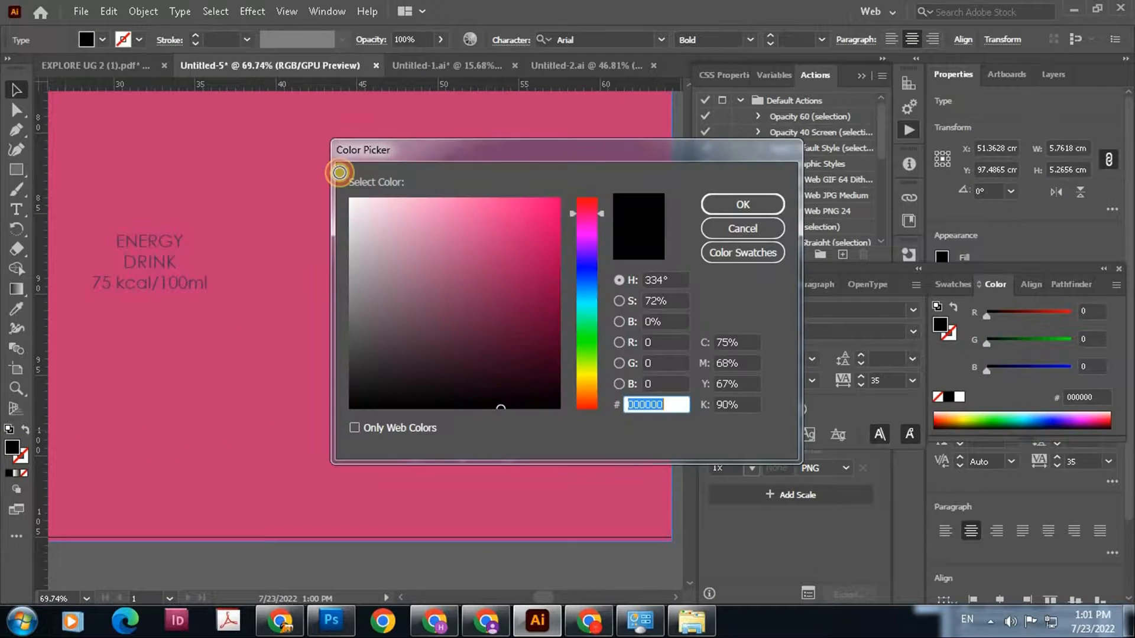
{"action": "left_click", "coordinate": [350, 195]}
{"action": "left_click", "coordinate": [742, 203]}
{"action": "scroll", "coordinate": [483, 460], "scroll_direction": "down", "scroll_amount": 5}
{"action": "left_click", "coordinate": [483, 460]}
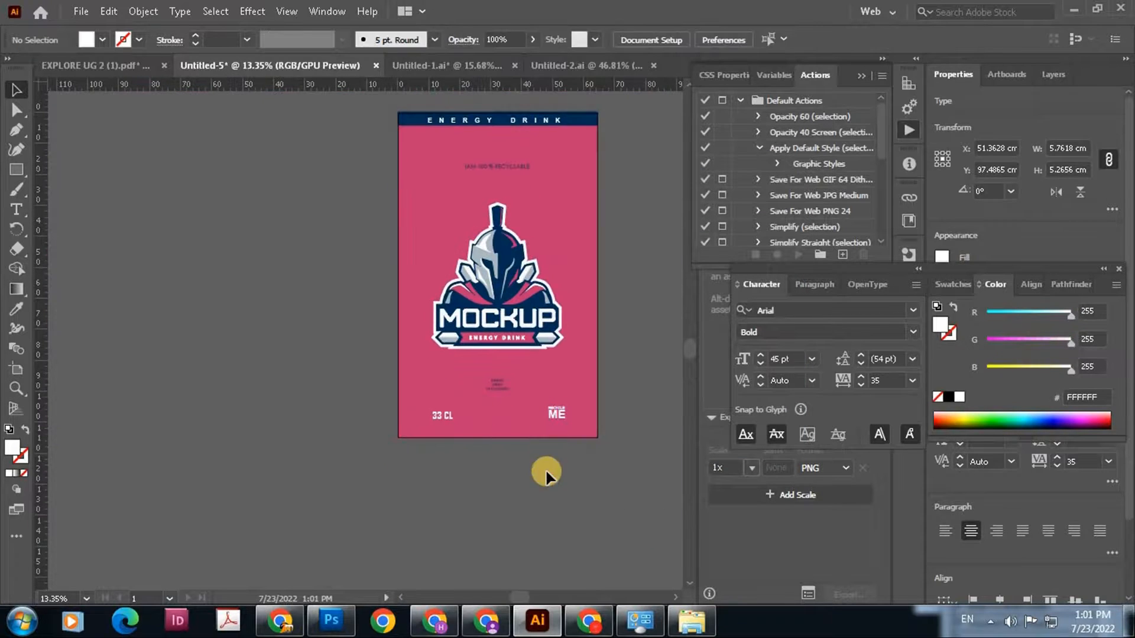
Align the navy header bar with the top edge of the artboard and lock it
{"action": "left_click_drag", "start_coordinate": [623, 400], "coordinate": [609, 455]}
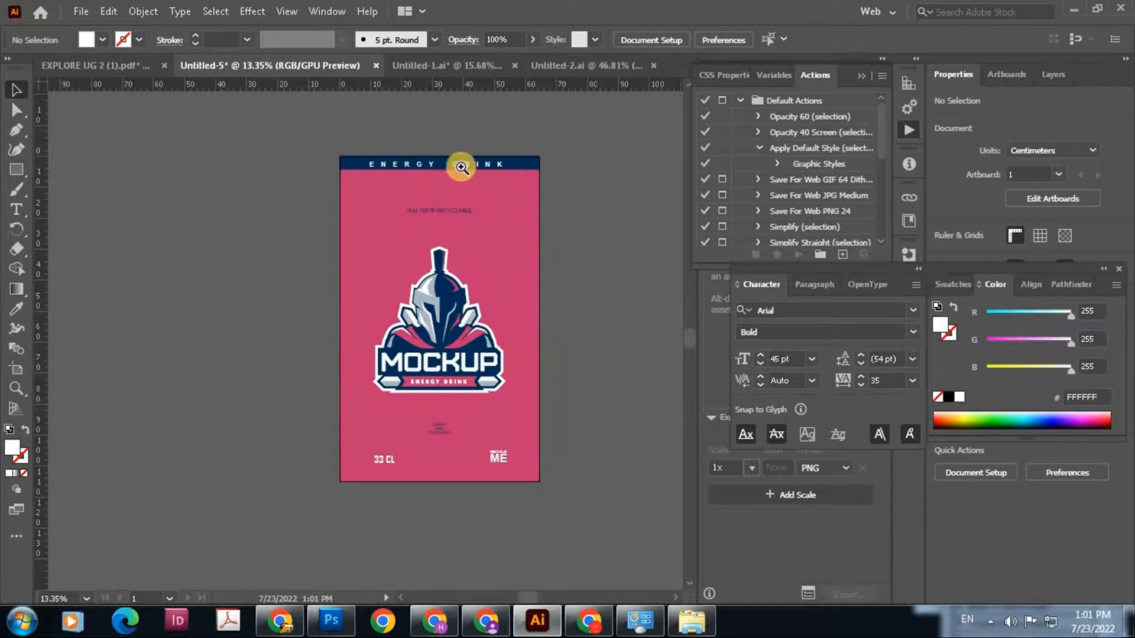
{"action": "scroll", "coordinate": [598, 192], "scroll_direction": "up", "scroll_amount": 1}
{"action": "left_click", "coordinate": [567, 174]}
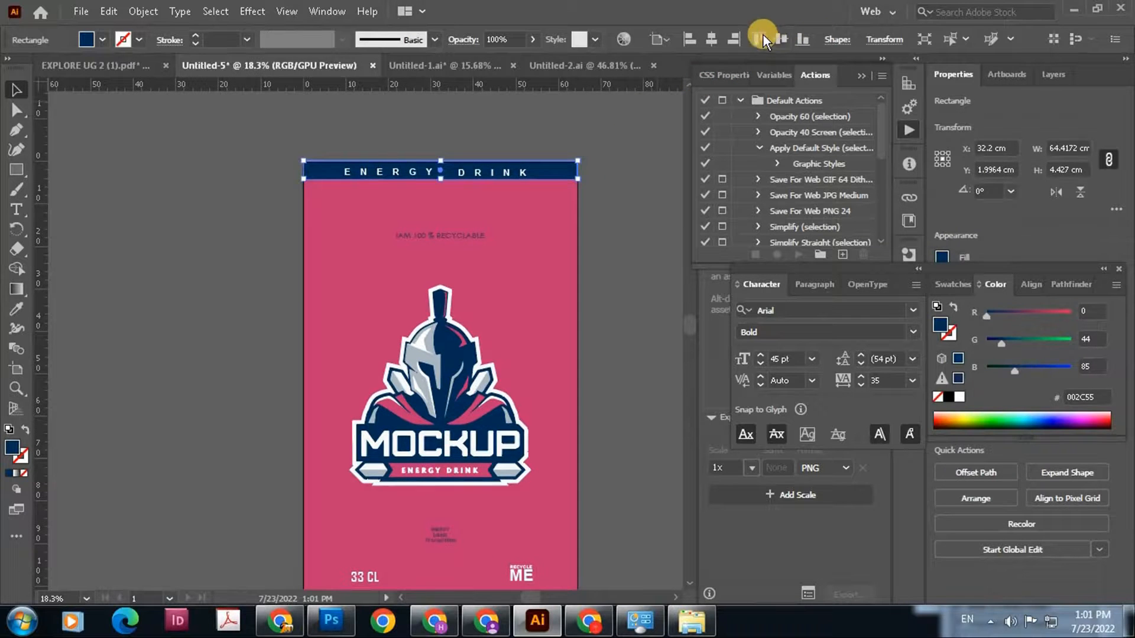
{"action": "key", "text": "ctrl+2"}
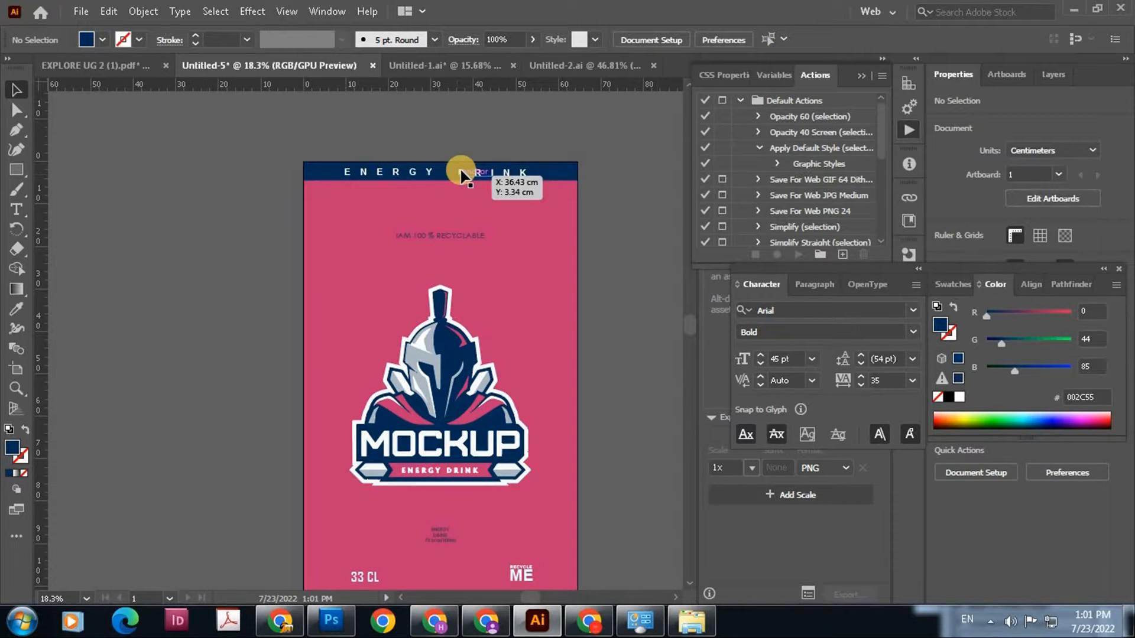
{"action": "left_click", "coordinate": [389, 175]}
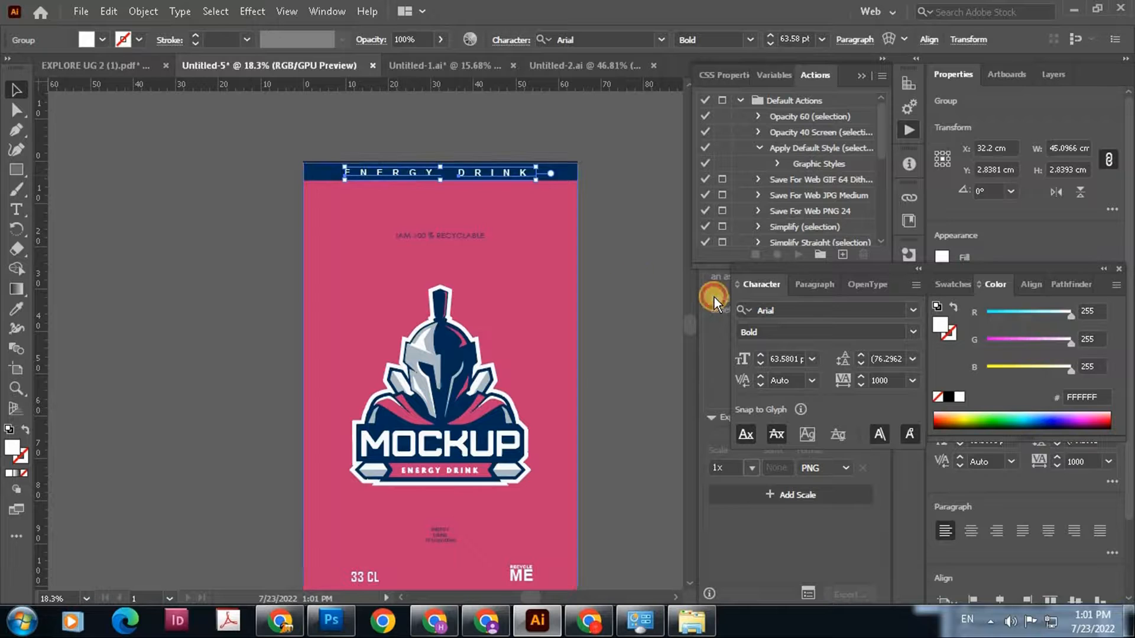
{"action": "left_click", "coordinate": [616, 246]}
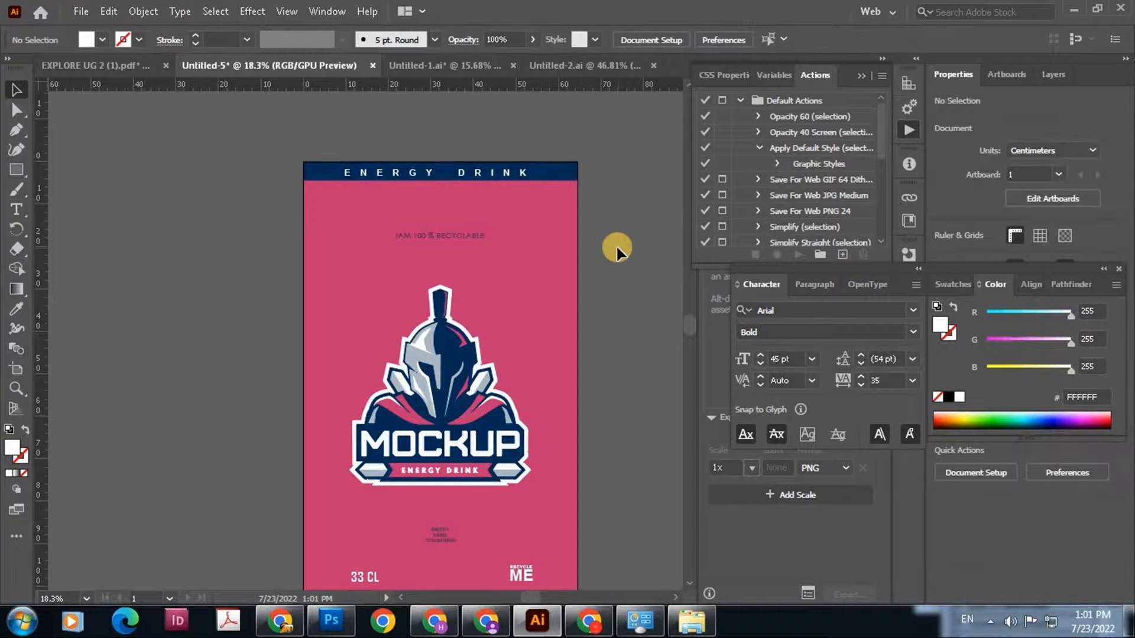
Export all artboards to the Desktop as an RGB TIFF named "can" at Medium (150 ppi) resolution
{"action": "scroll", "coordinate": [599, 324], "scroll_direction": "down", "scroll_amount": 2}
{"action": "left_click_drag", "start_coordinate": [365, 329], "coordinate": [313, 257]}
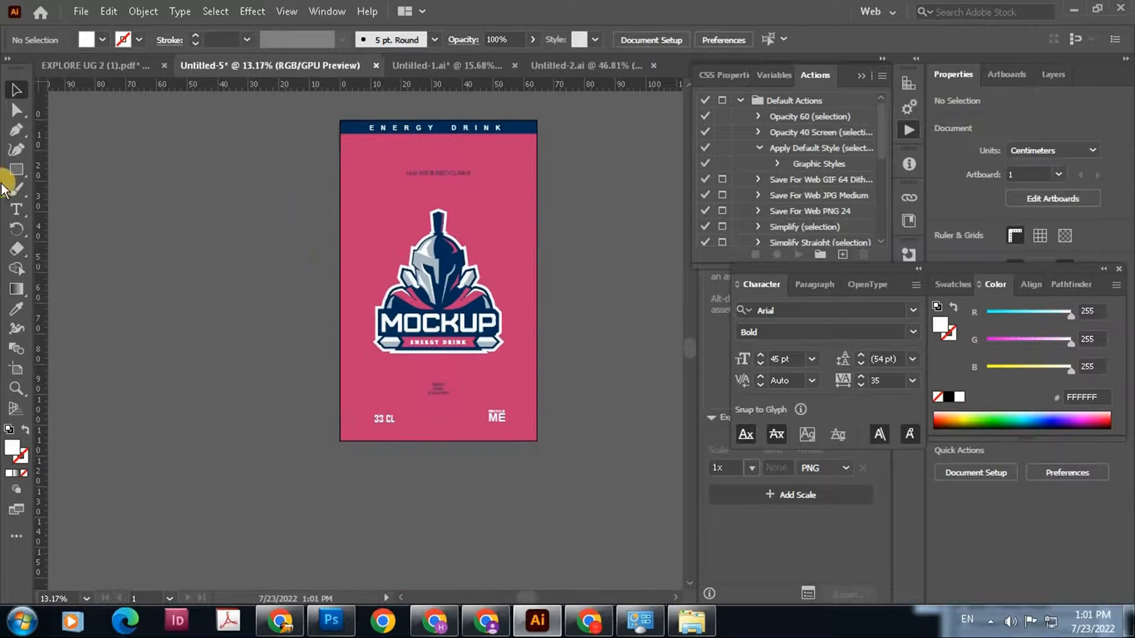
{"action": "key", "text": "alt+f"}
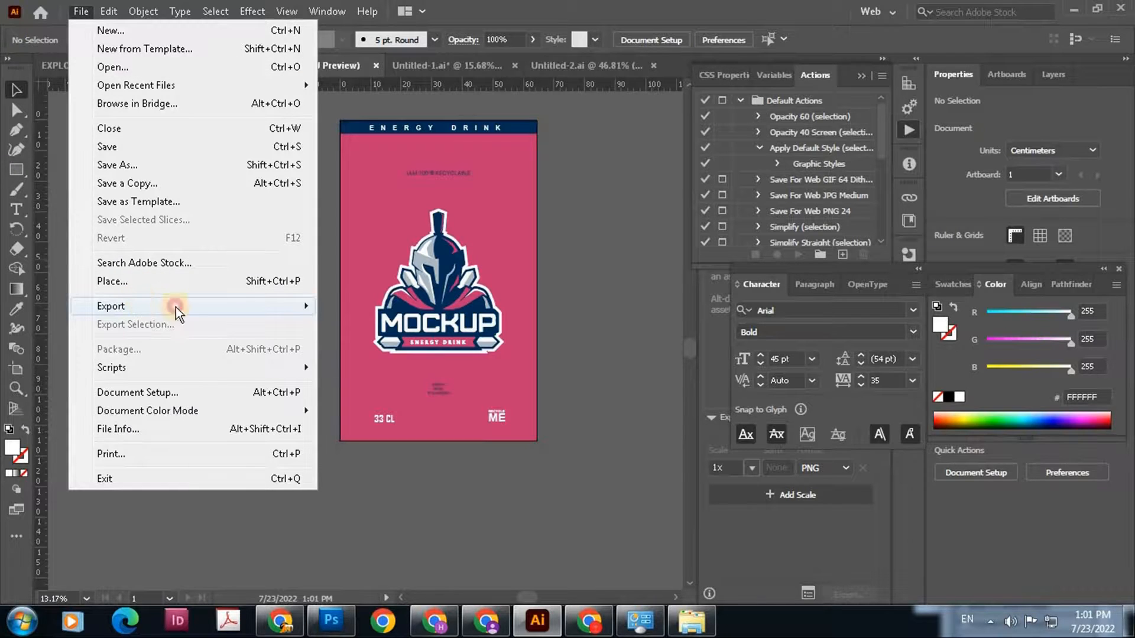
{"action": "key", "text": "Escape"}
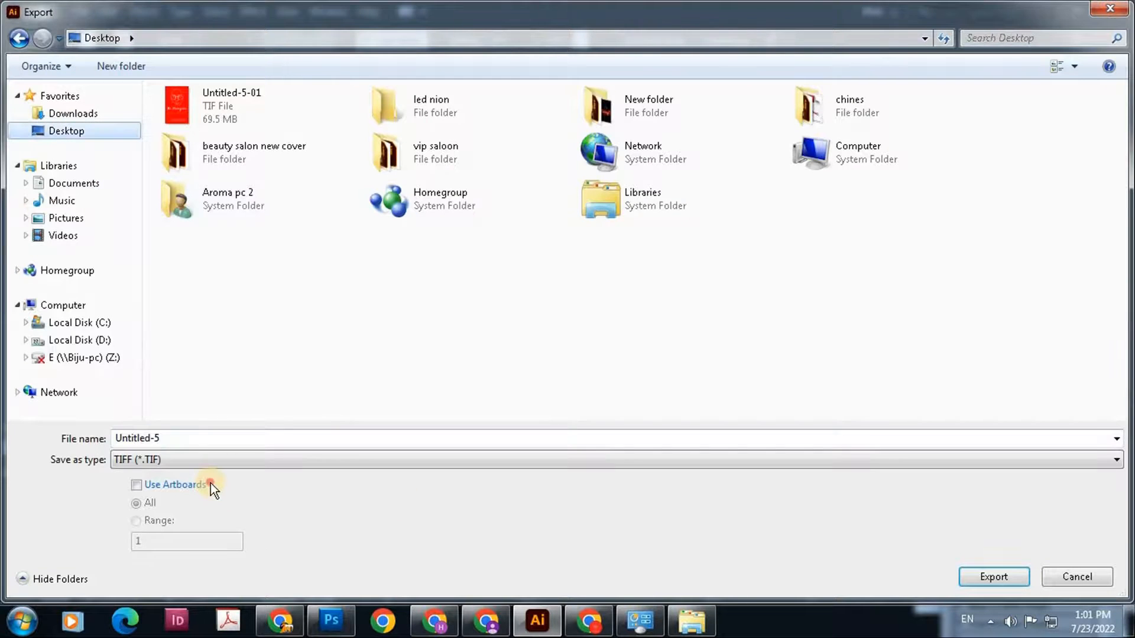
{"action": "left_click", "coordinate": [210, 483]}
{"action": "left_click", "coordinate": [682, 440]}
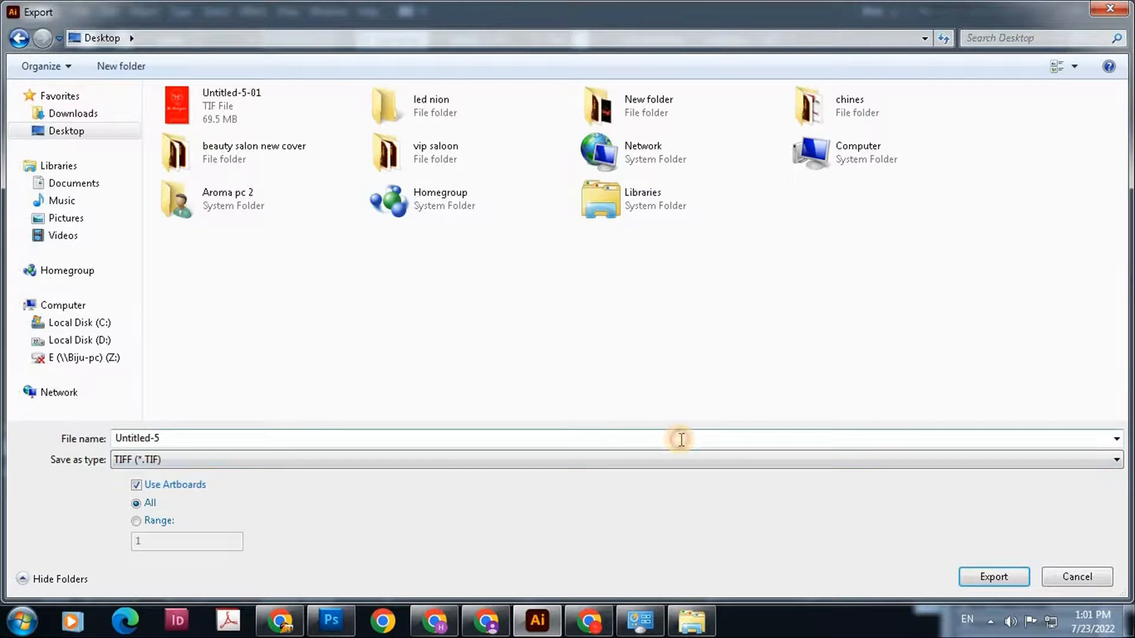
{"action": "type", "text": "can"}
{"action": "key", "text": "Return"}
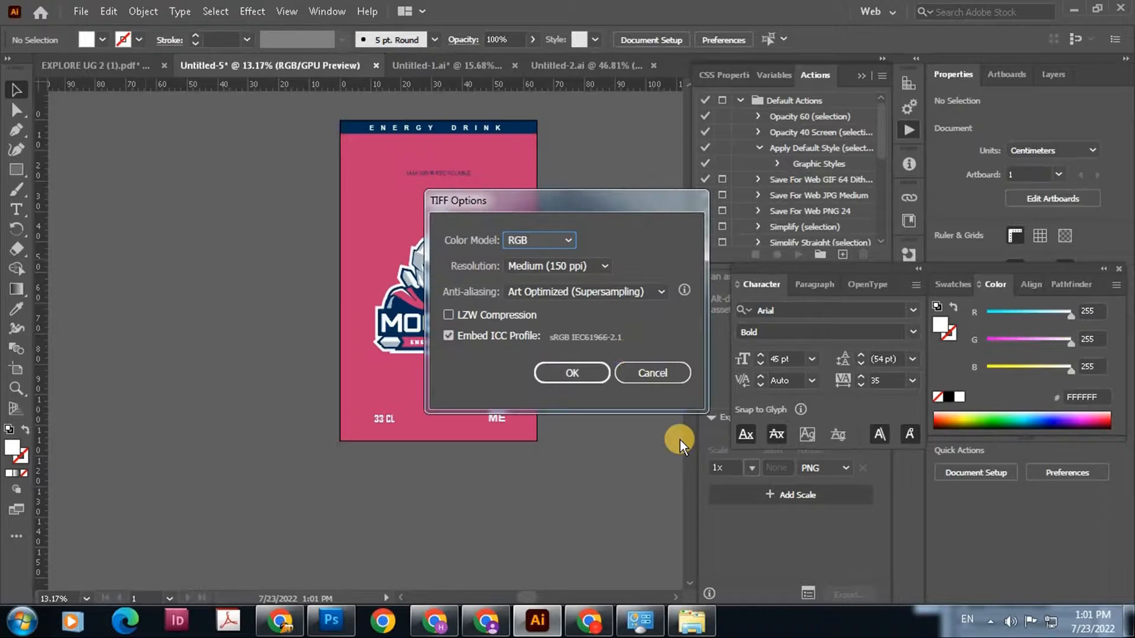
{"action": "left_click", "coordinate": [581, 373]}
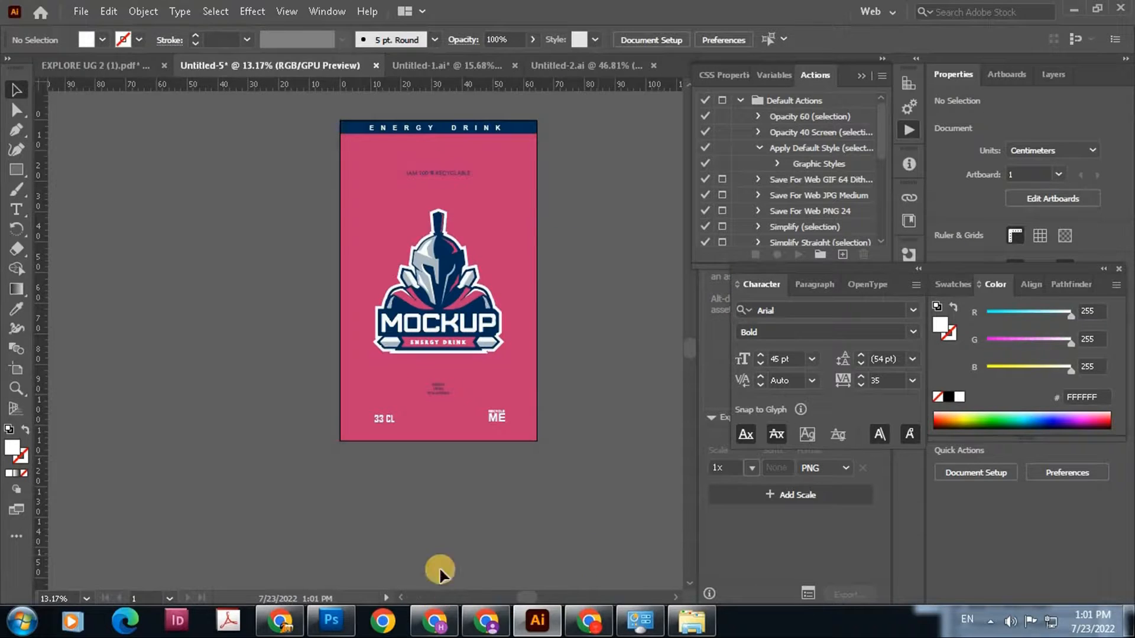
Switch to Photoshop, close the old embedded design document and open the exported can-01 file from the Desktop
{"action": "left_click", "coordinate": [353, 620]}
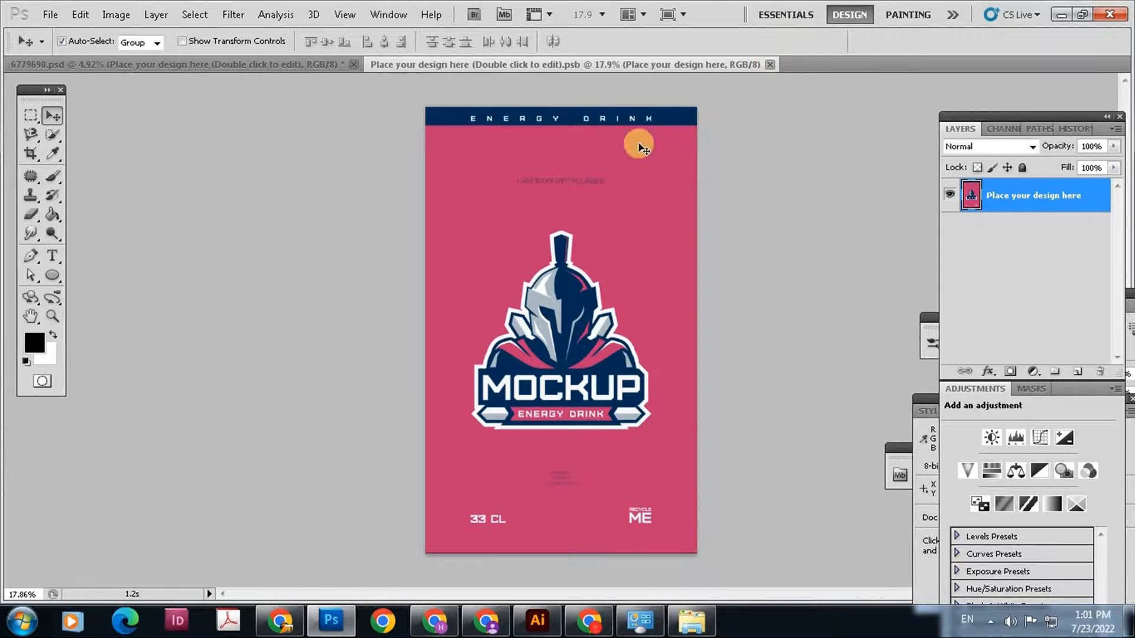
{"action": "key", "text": "ctrl+w"}
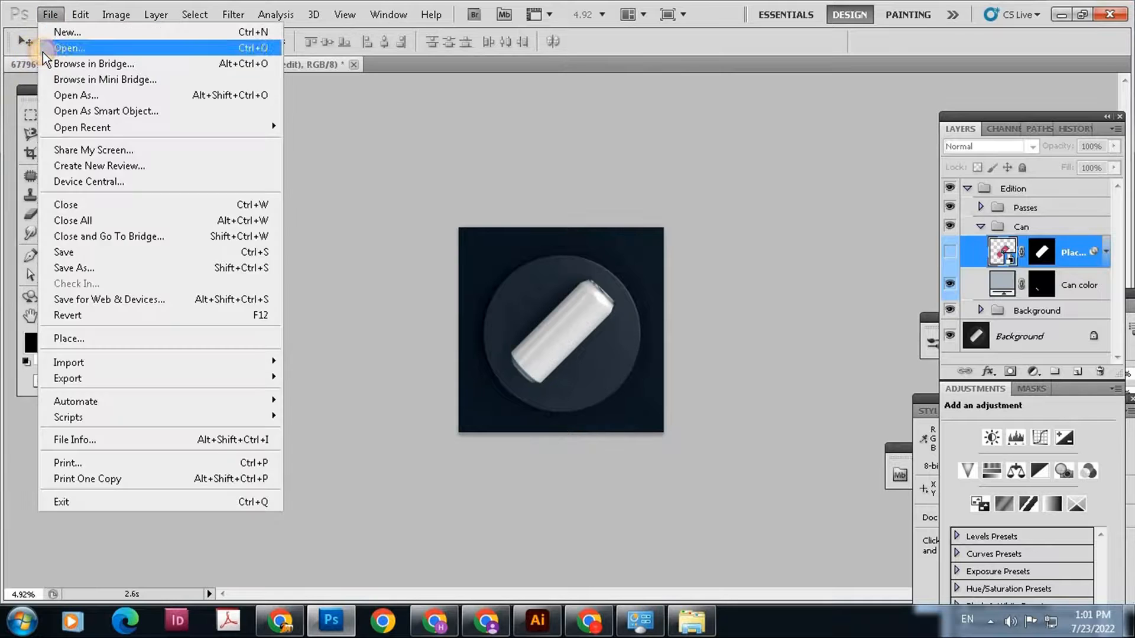
{"action": "left_click", "coordinate": [49, 42]}
{"action": "left_click", "coordinate": [222, 370]}
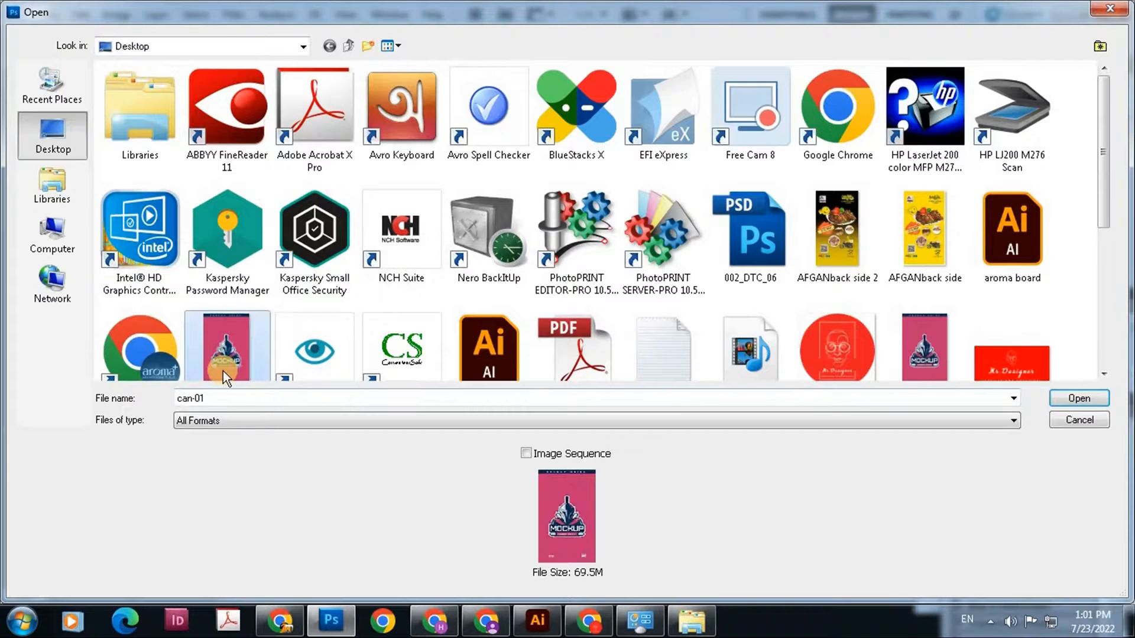
{"action": "left_click", "coordinate": [1078, 398]}
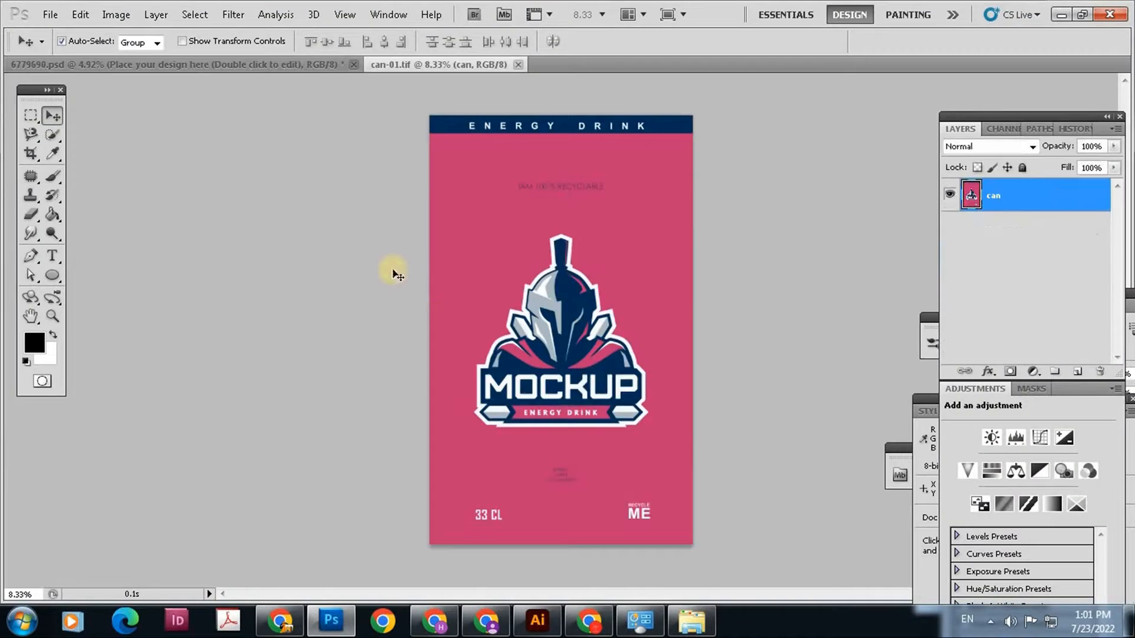
In the 6779690.psd mockup, replace the contents of the "Place your design here" smart object with the can-01 file
{"action": "left_click", "coordinate": [259, 69]}
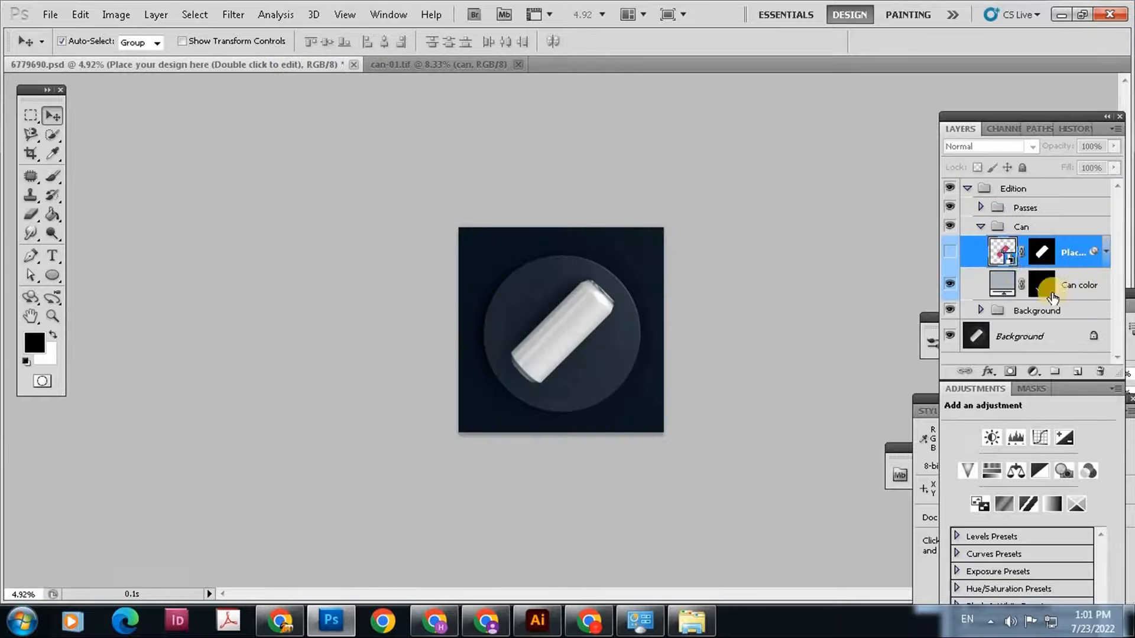
{"action": "right_click", "coordinate": [985, 269]}
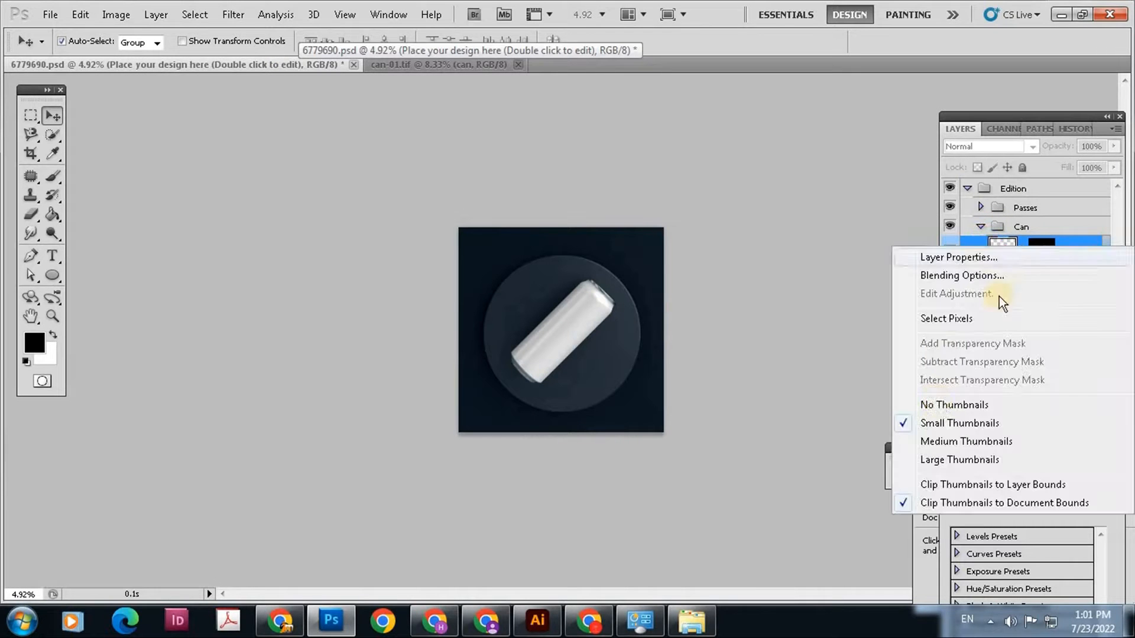
{"action": "left_click", "coordinate": [971, 244]}
{"action": "right_click", "coordinate": [971, 248]}
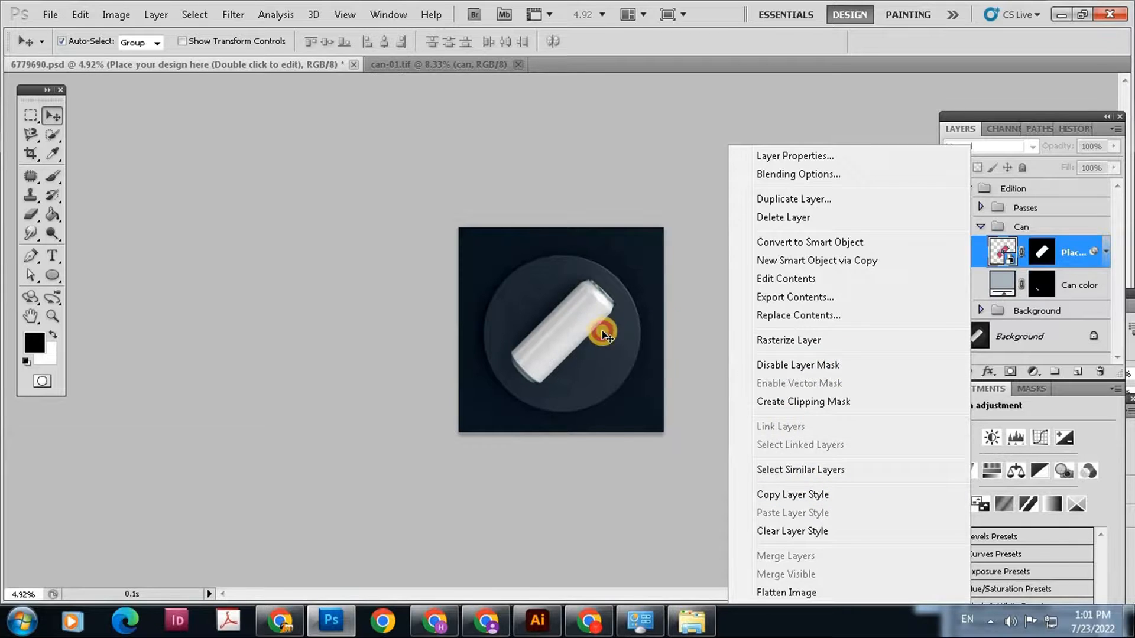
{"action": "left_click", "coordinate": [980, 256]}
{"action": "right_click", "coordinate": [983, 262]}
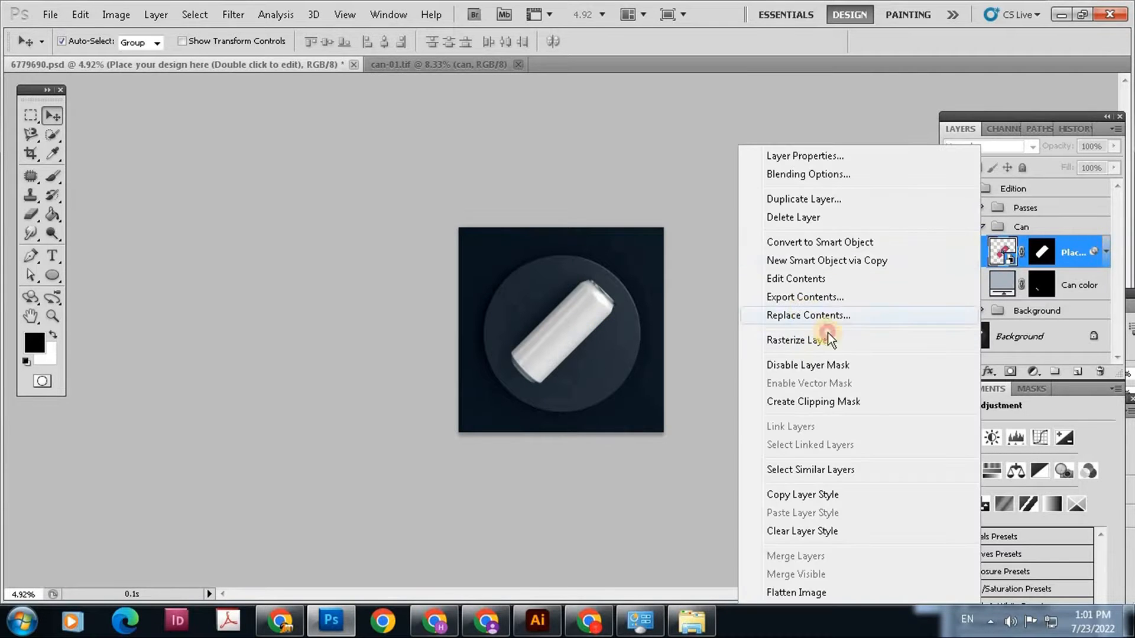
{"action": "left_click", "coordinate": [824, 316]}
{"action": "left_click", "coordinate": [253, 339]}
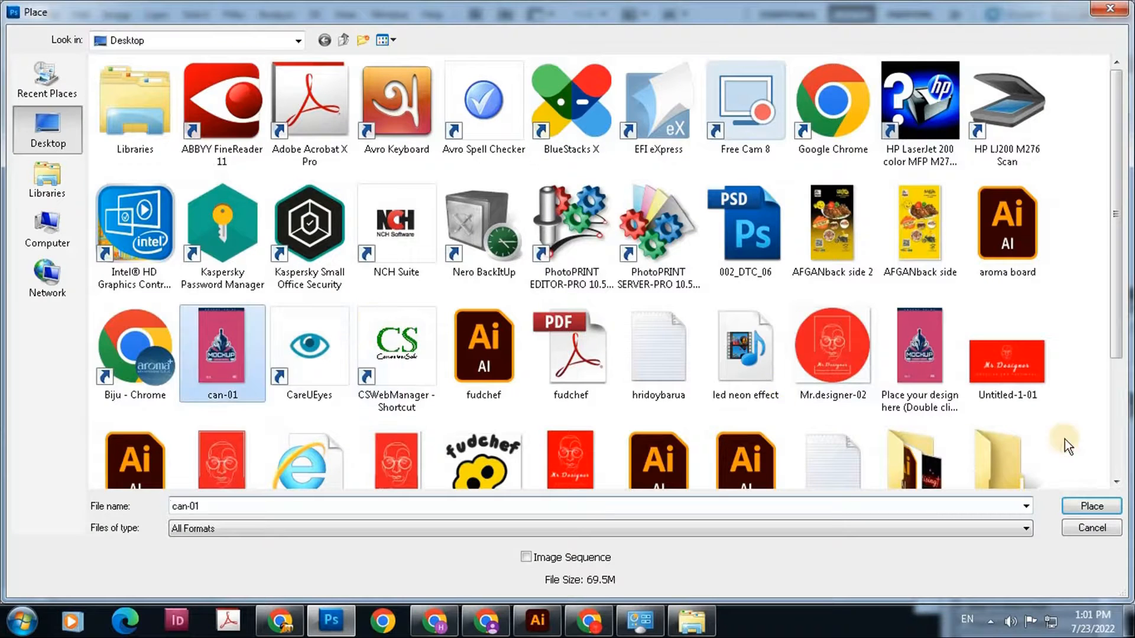
{"action": "left_click", "coordinate": [1080, 503]}
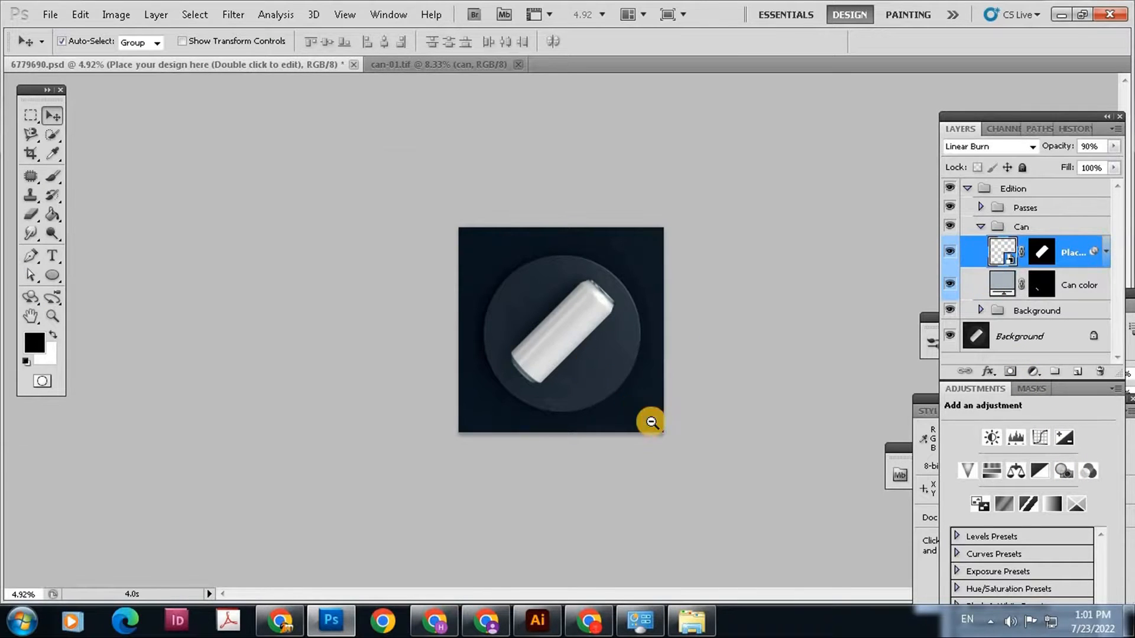
Make the "Place your design here" layer visible and examine the label on the can mockup
{"action": "left_click", "coordinate": [650, 422], "text": "ctrl"}
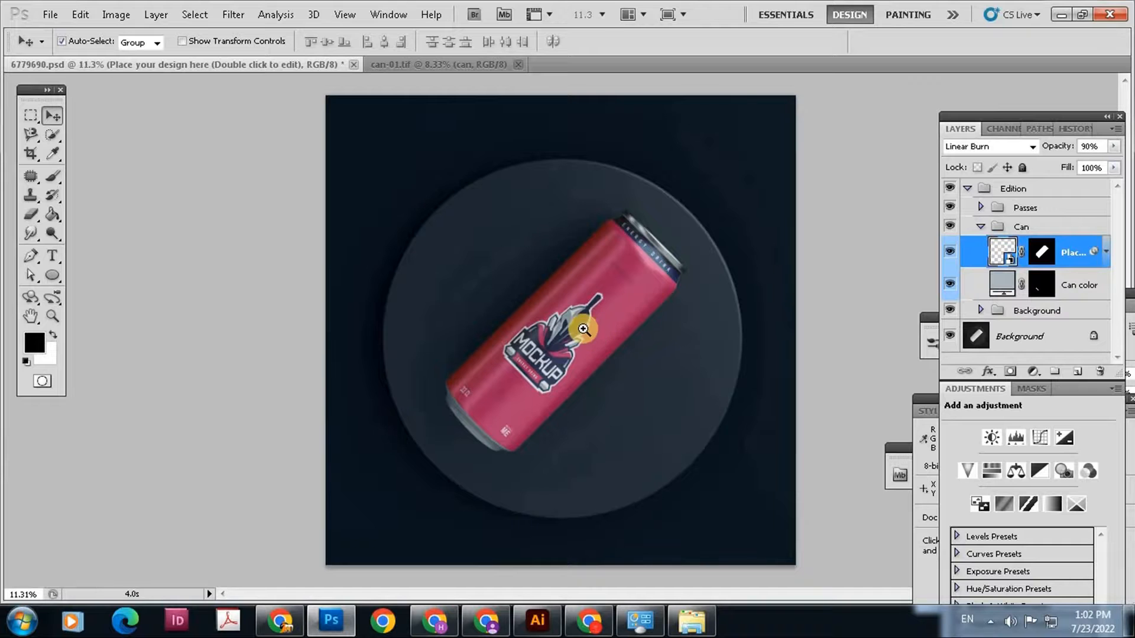
{"action": "left_click", "coordinate": [615, 366], "text": "ctrl"}
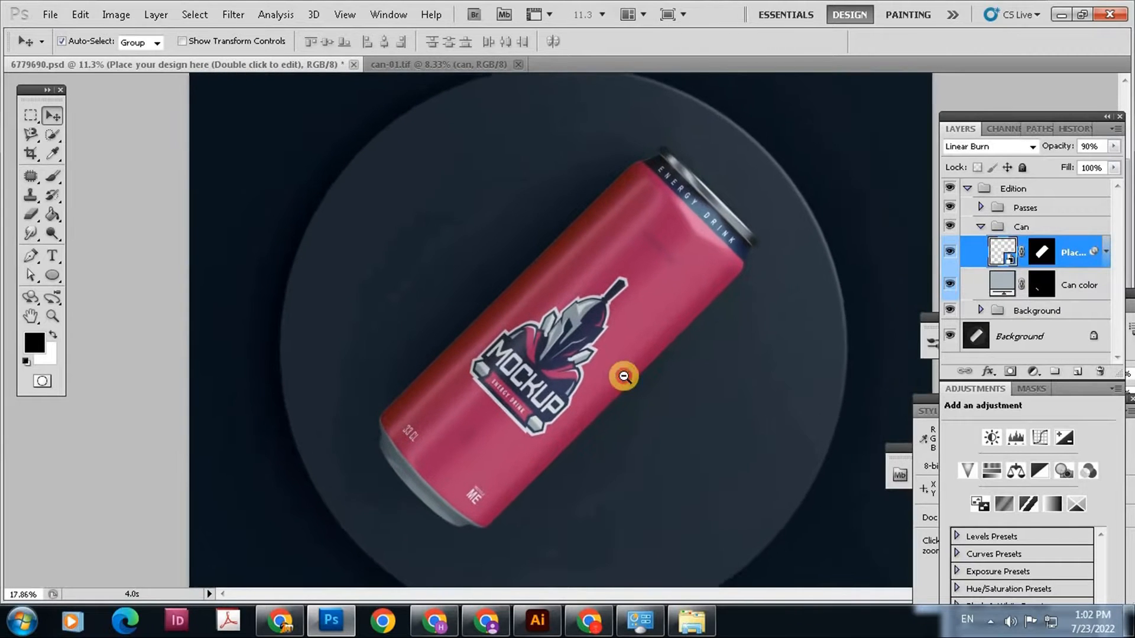
{"action": "left_click", "coordinate": [597, 356], "text": "alt"}
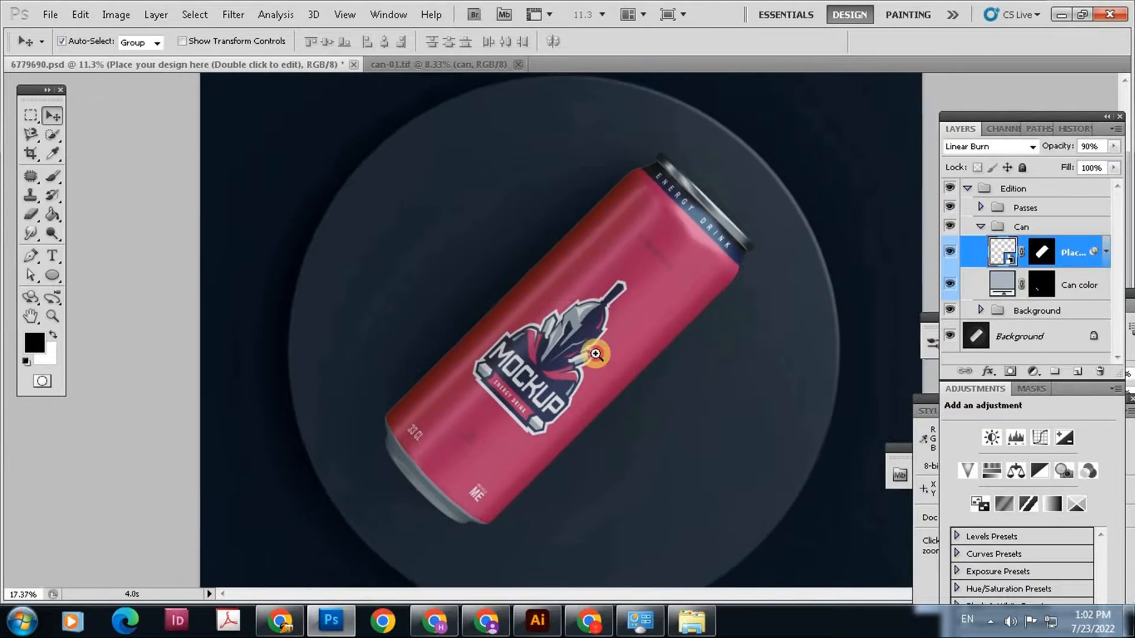
{"action": "left_click", "coordinate": [598, 369], "text": "ctrl"}
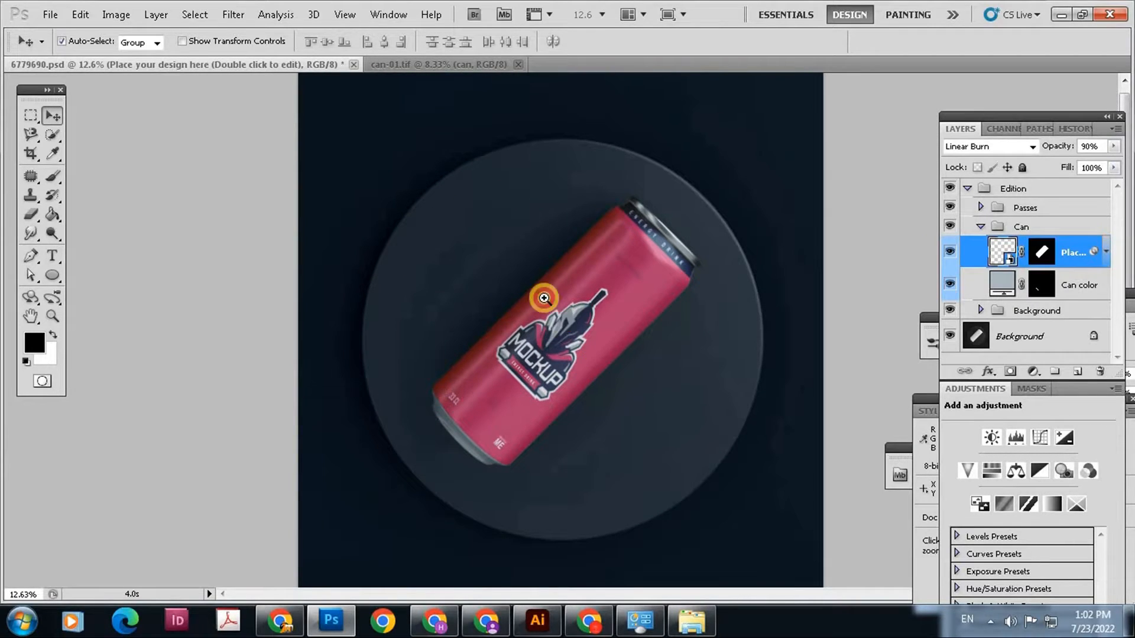
{"action": "left_click", "coordinate": [526, 290], "text": "alt"}
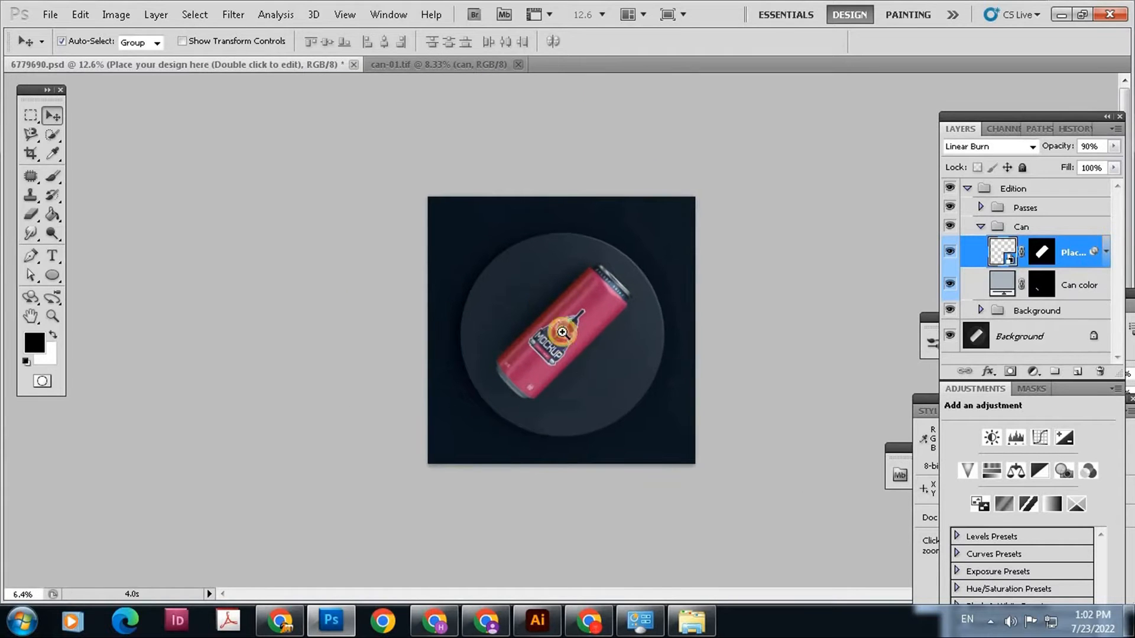
{"action": "left_click", "coordinate": [568, 341], "text": "ctrl"}
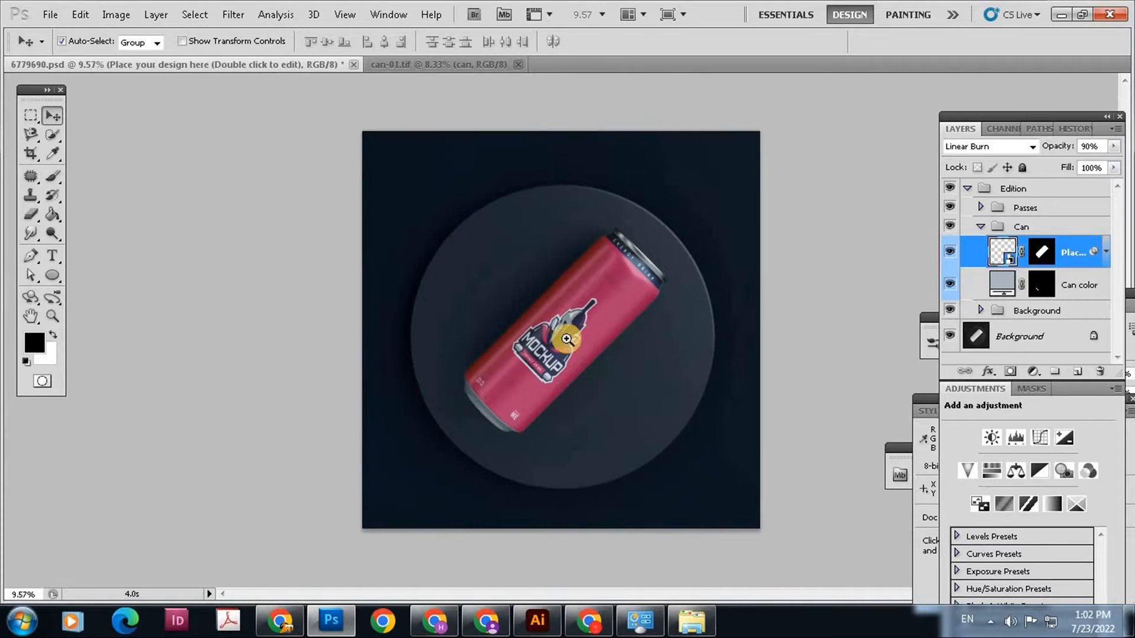
Hide and reshow the "Place your design here" layer to compare the plain can with the labelled can, and examine the label up close
{"action": "left_click_drag", "start_coordinate": [540, 308], "coordinate": [487, 341]}
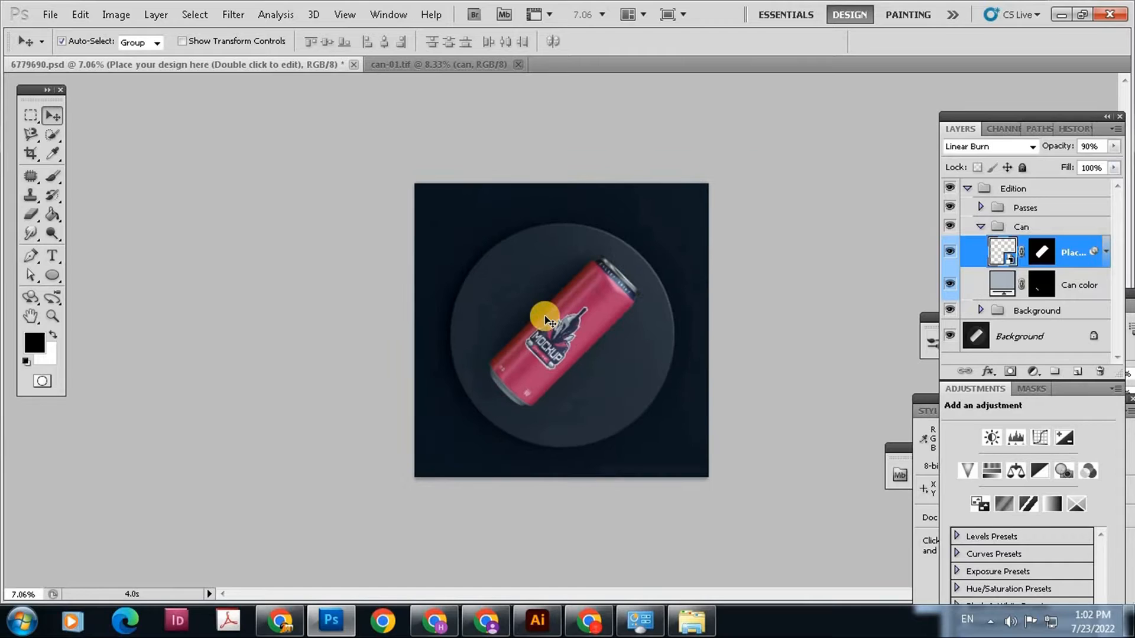
{"action": "key", "text": "ctrl+alt+z"}
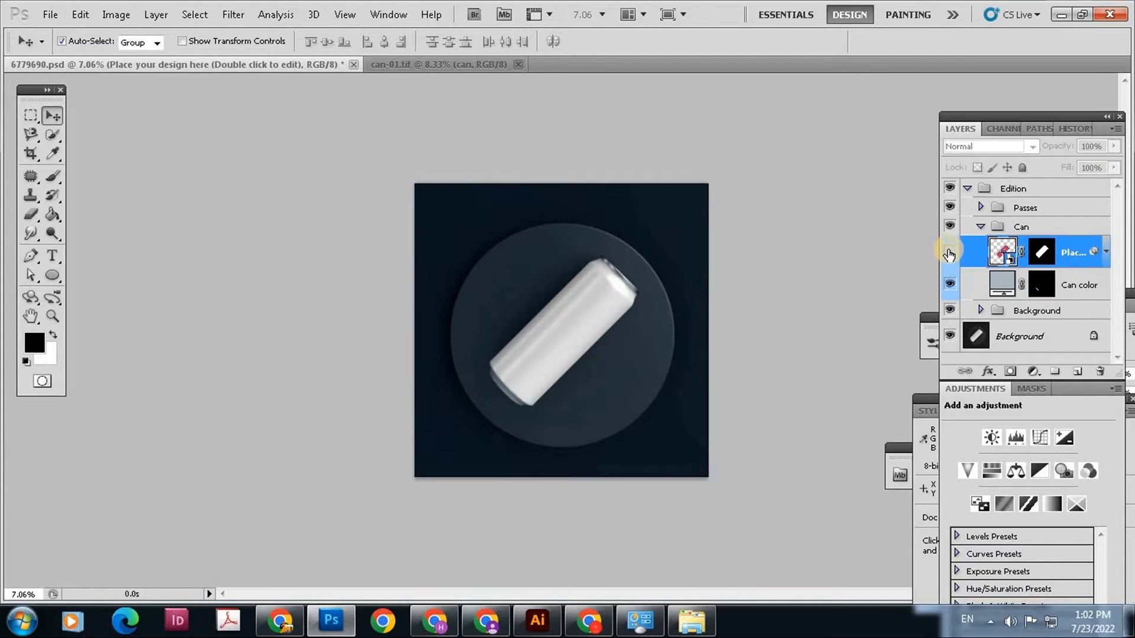
{"action": "left_click", "coordinate": [949, 253]}
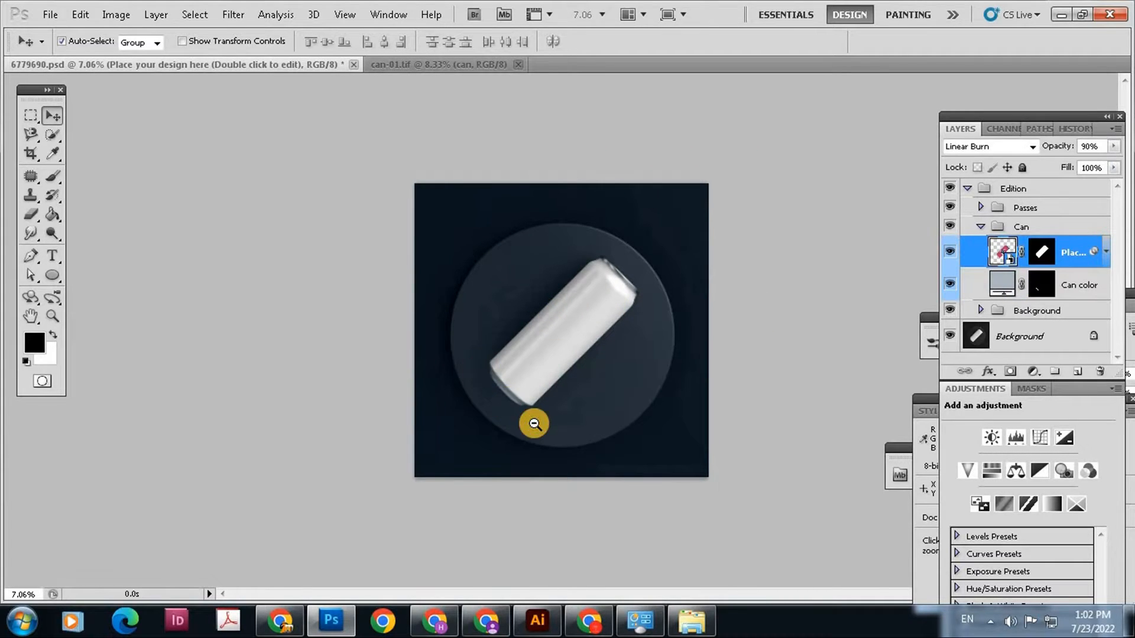
{"action": "left_click", "coordinate": [486, 362], "text": "ctrl"}
{"action": "left_click_drag", "start_coordinate": [486, 357], "coordinate": [559, 373]}
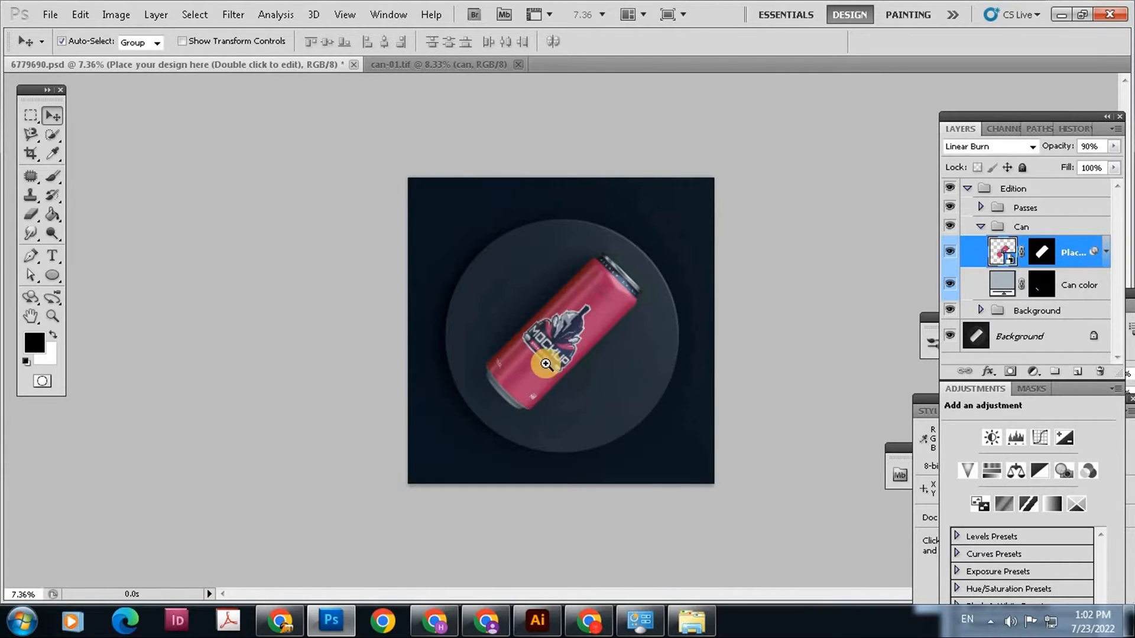
{"action": "left_click_drag", "start_coordinate": [546, 364], "coordinate": [577, 414]}
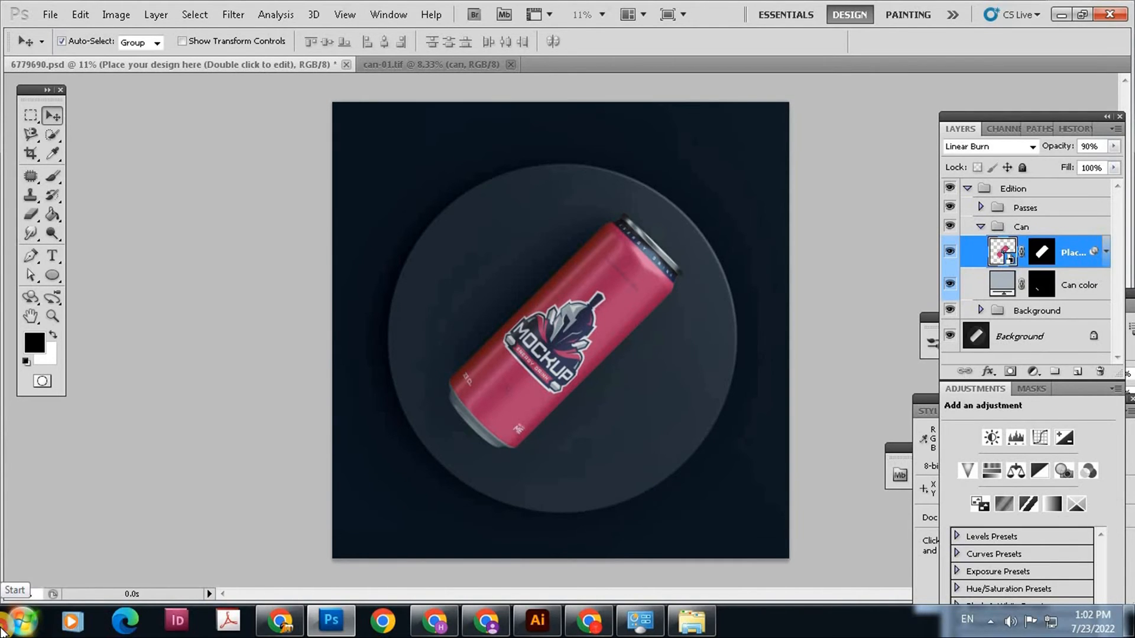
{"action": "left_click", "coordinate": [12, 626]}
{"action": "left_click", "coordinate": [59, 331]}
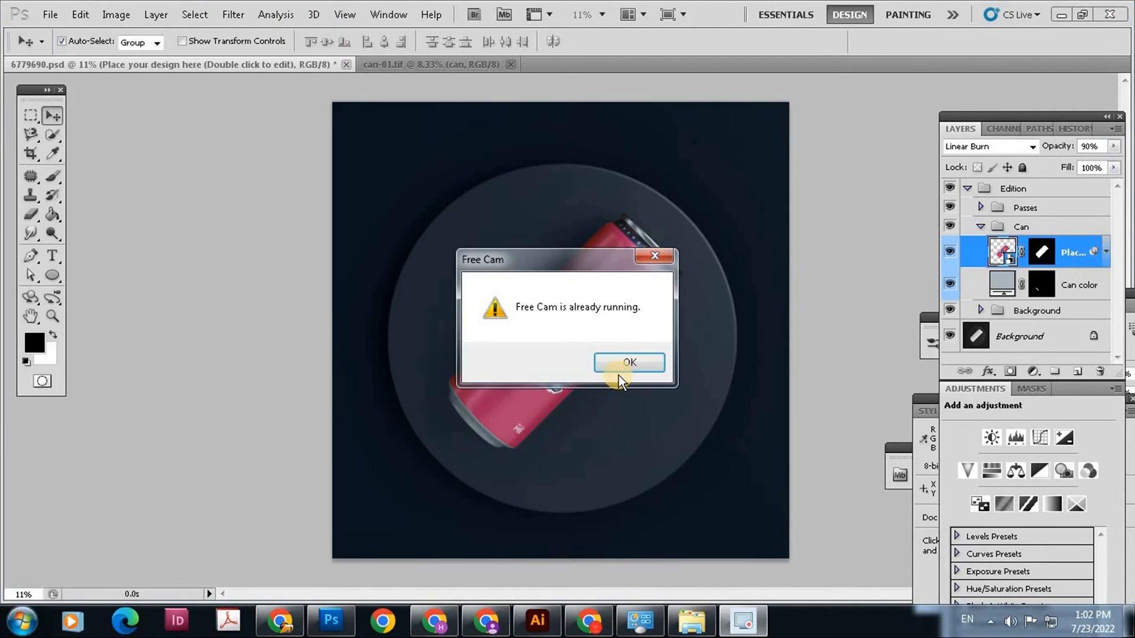
{"action": "left_click", "coordinate": [628, 363]}
{"action": "left_click", "coordinate": [990, 621]}
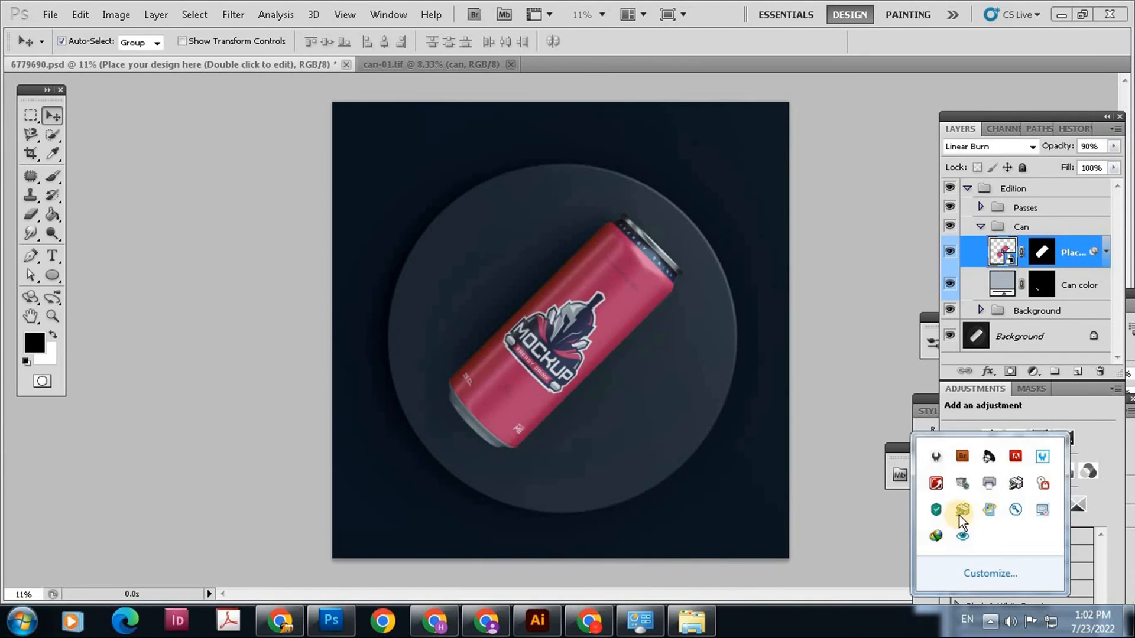